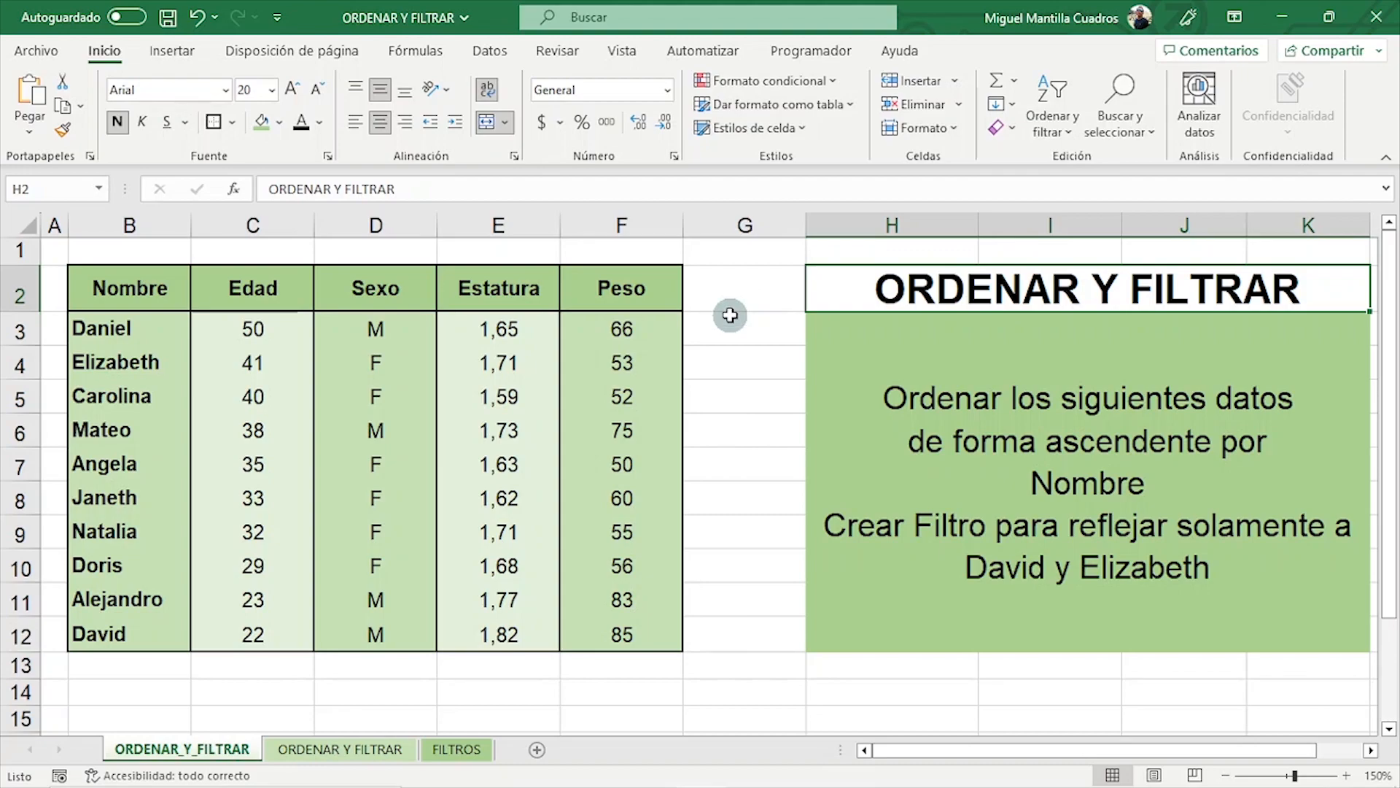
- Compare the sort and filter options offered for the text title cell and for the first Edad value
click(1056, 133)
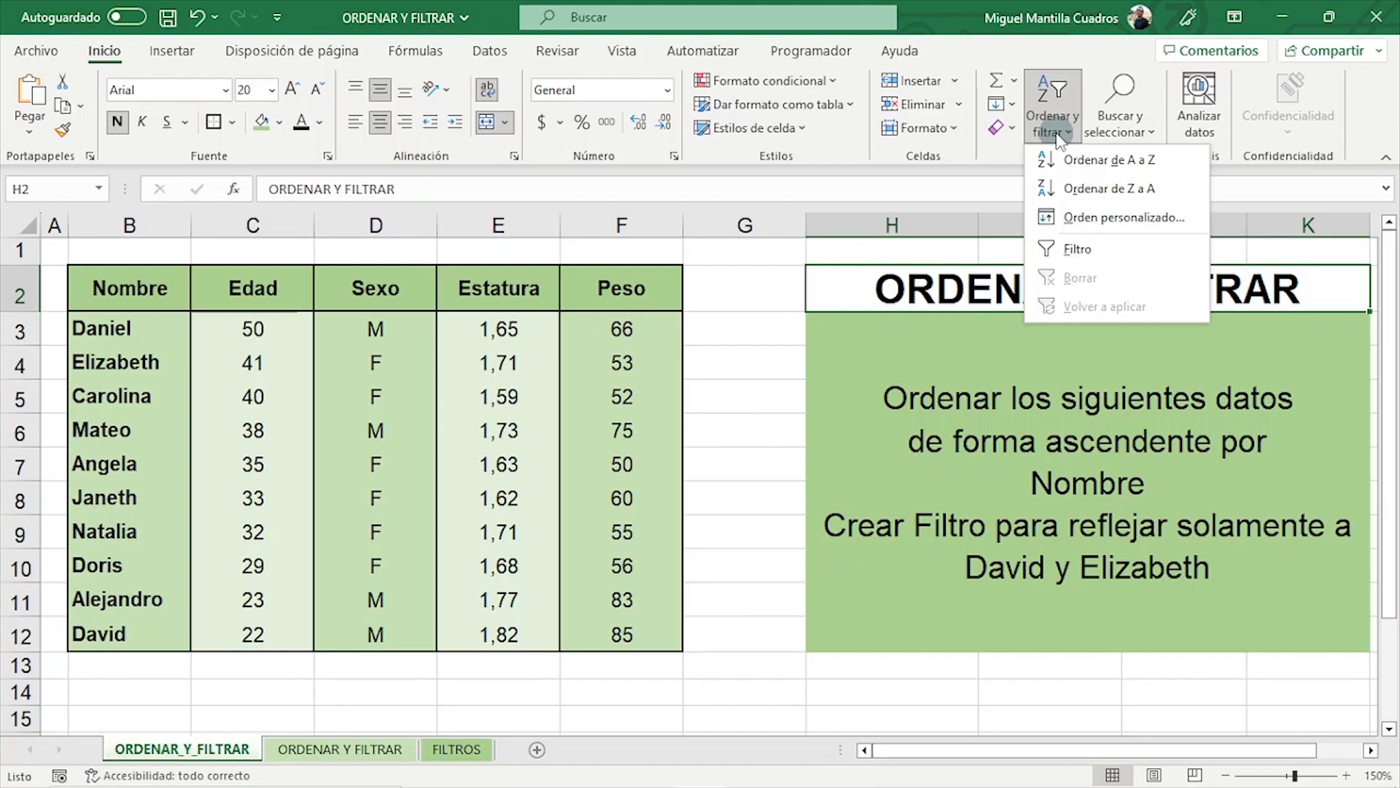
click(256, 335)
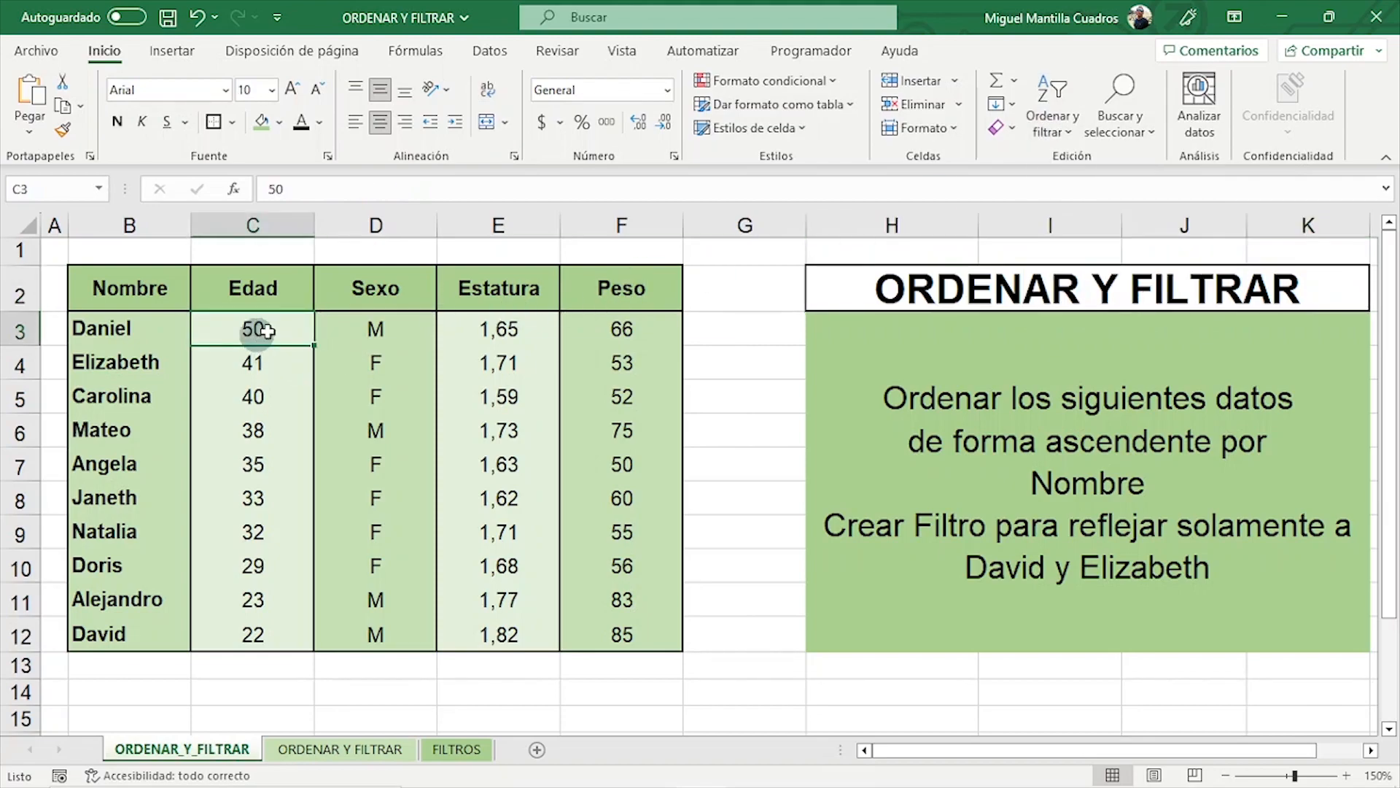
click(1079, 139)
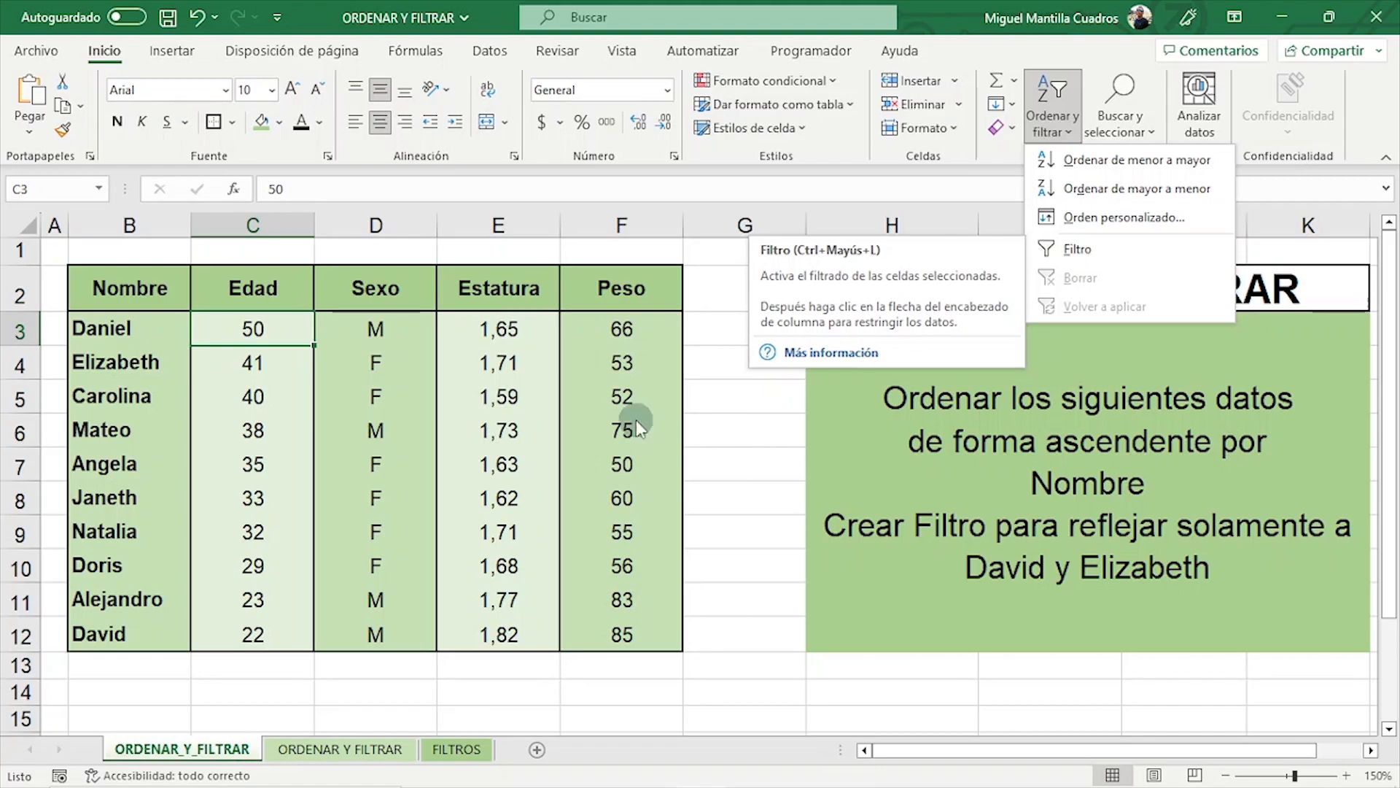
click(127, 286)
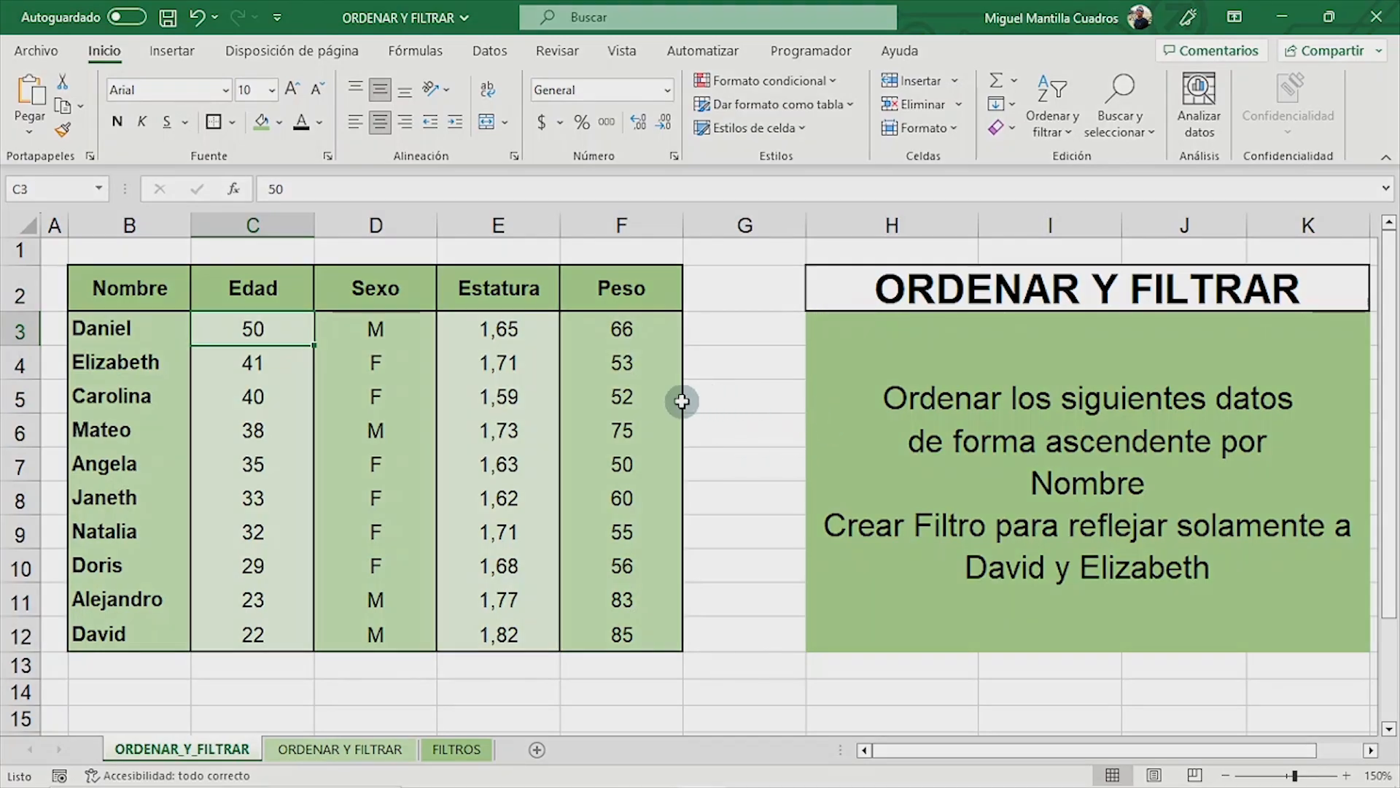
- Sort the Nombre column entries B3:B12 from A to Z, expanding the selection to include the adjacent data
click(115, 318)
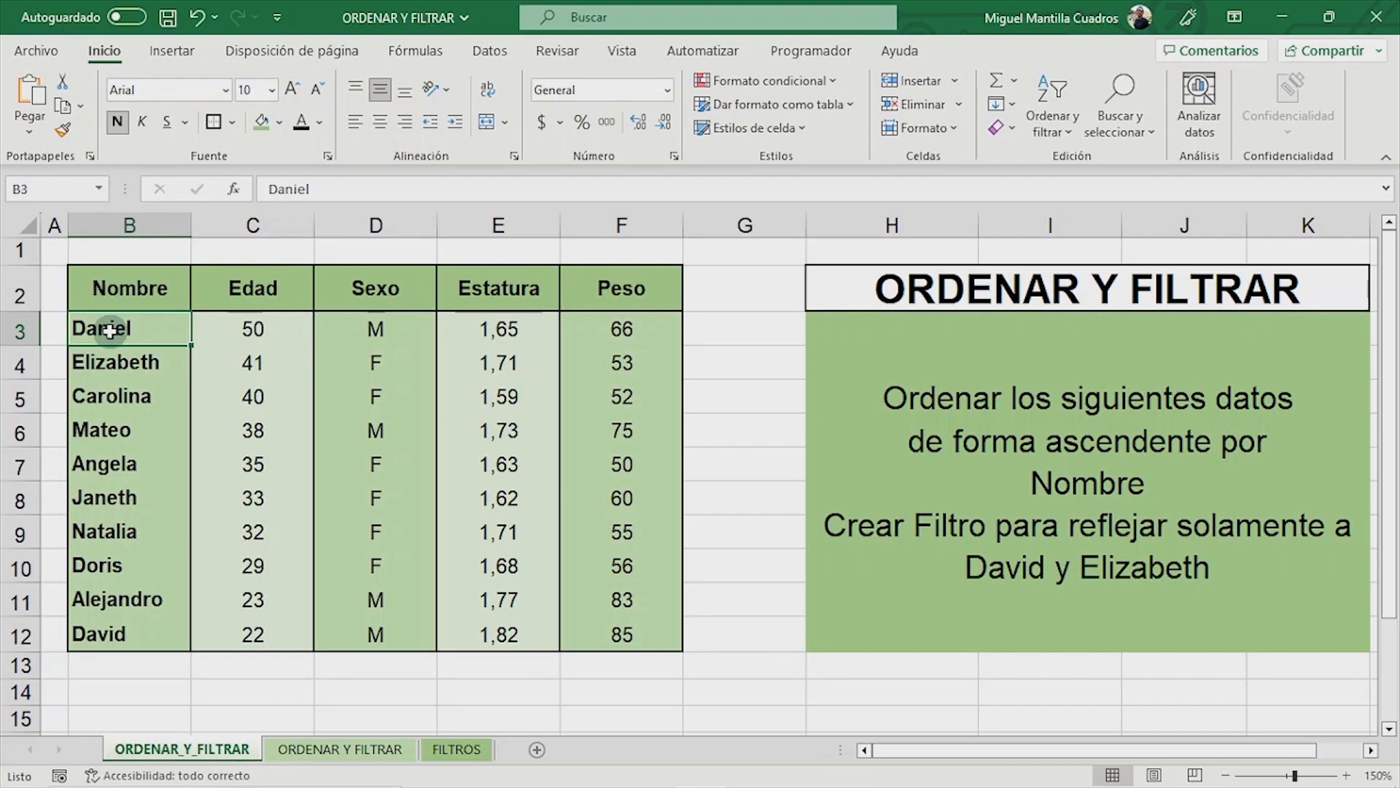
drag(109, 332, 584, 627)
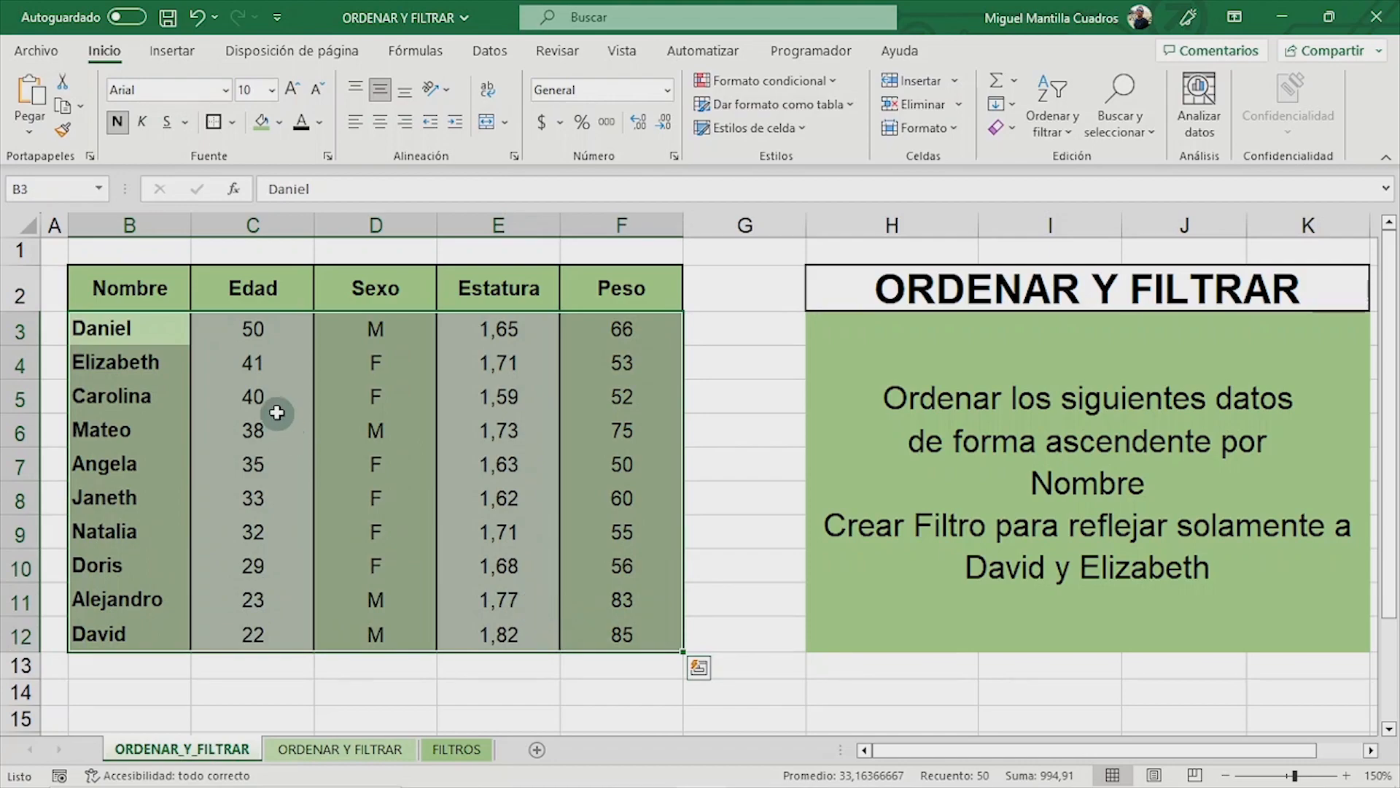
click(140, 327)
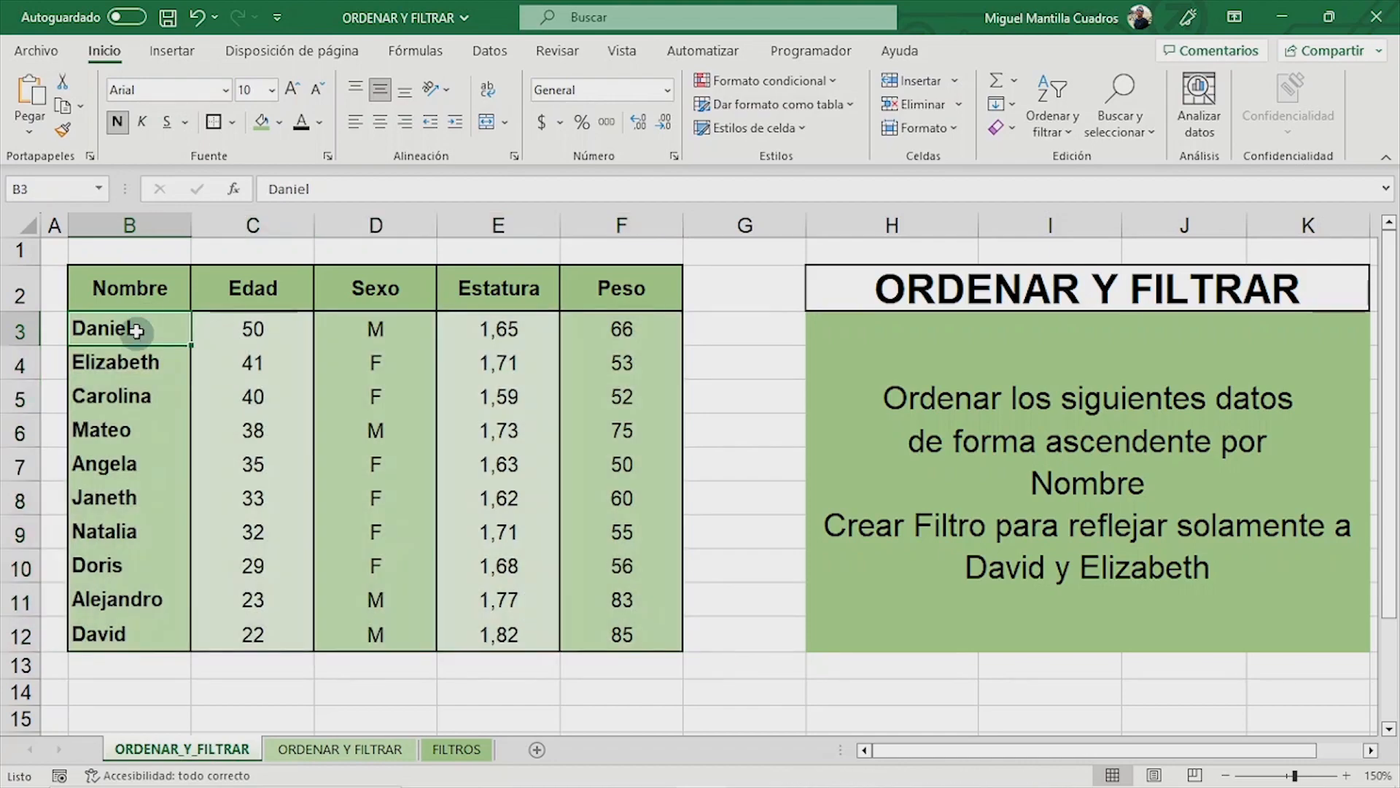
drag(137, 328, 110, 628)
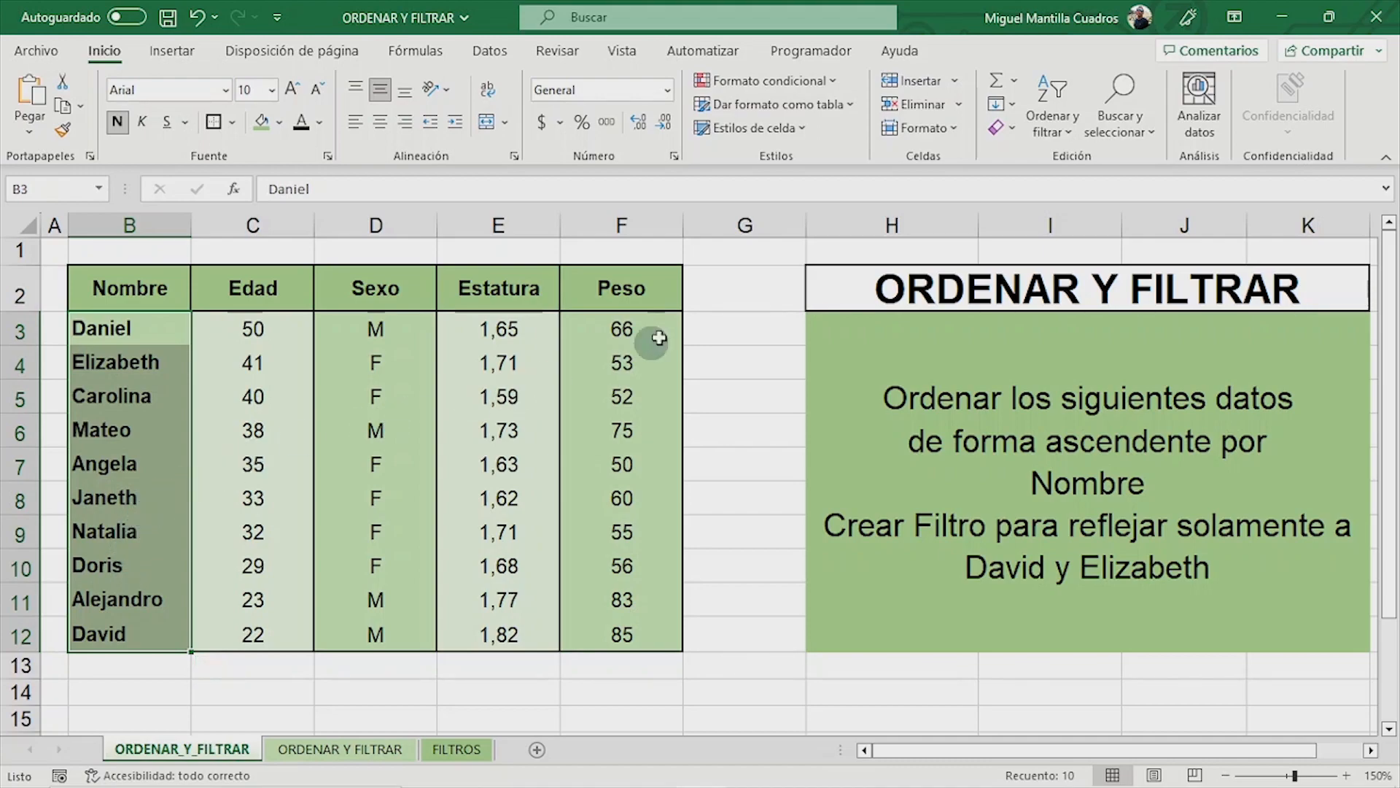
click(1051, 118)
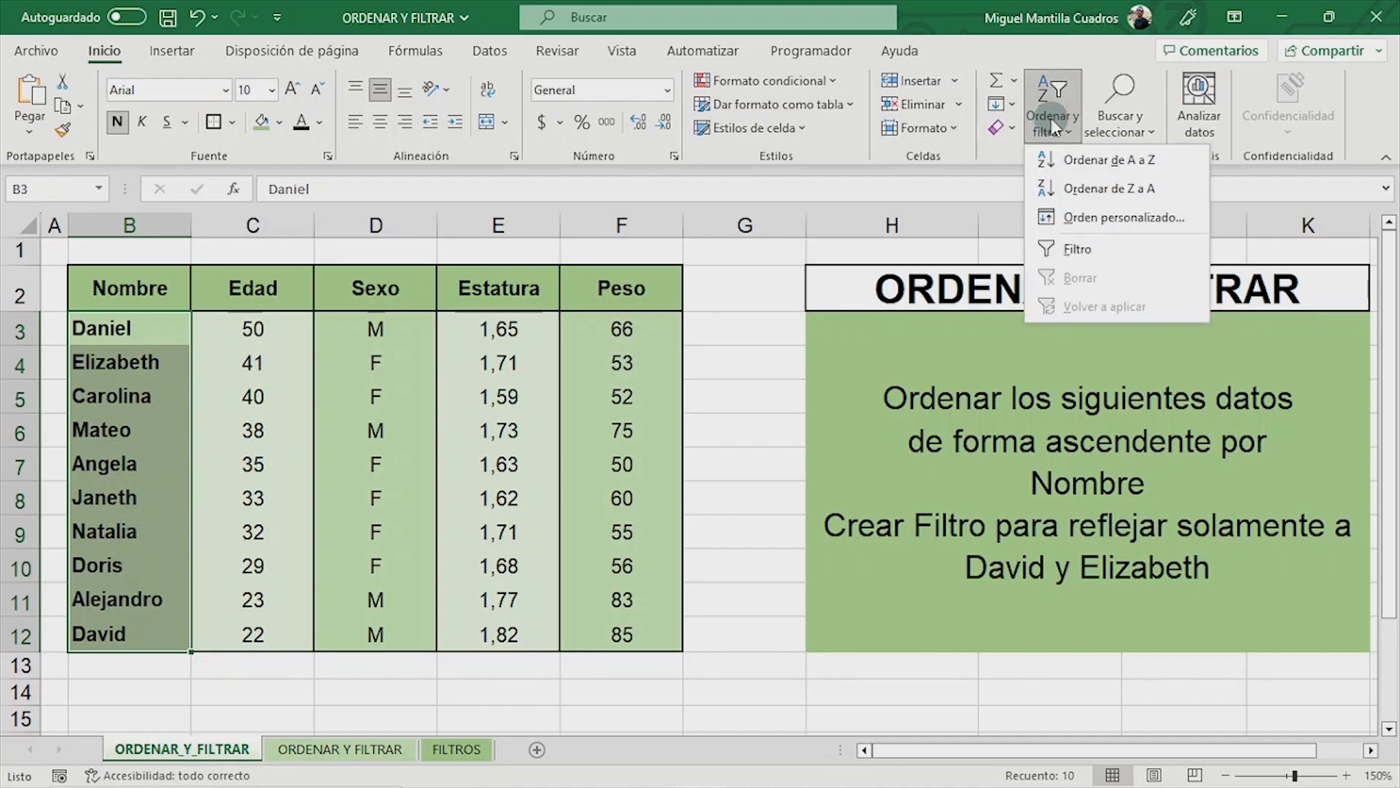
click(1066, 162)
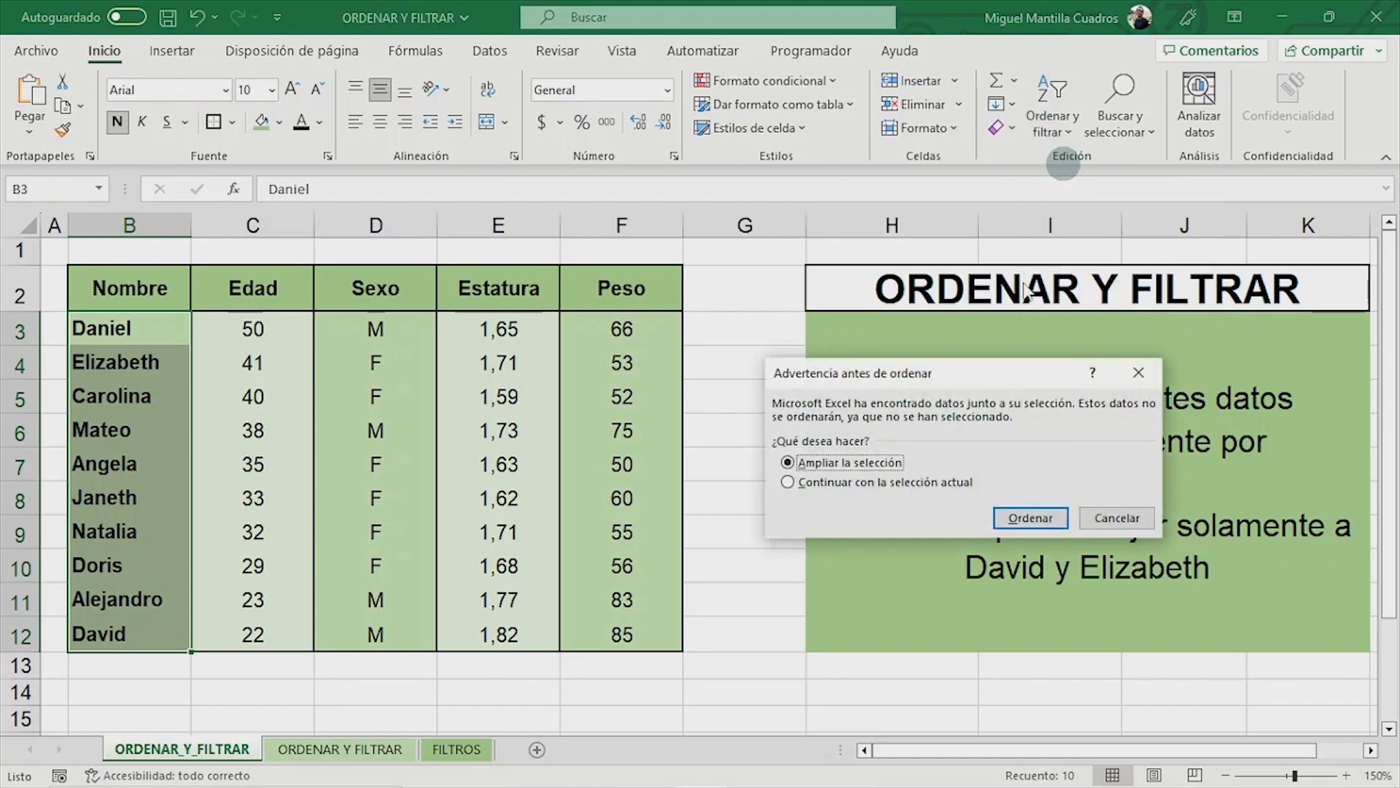
drag(974, 388, 956, 357)
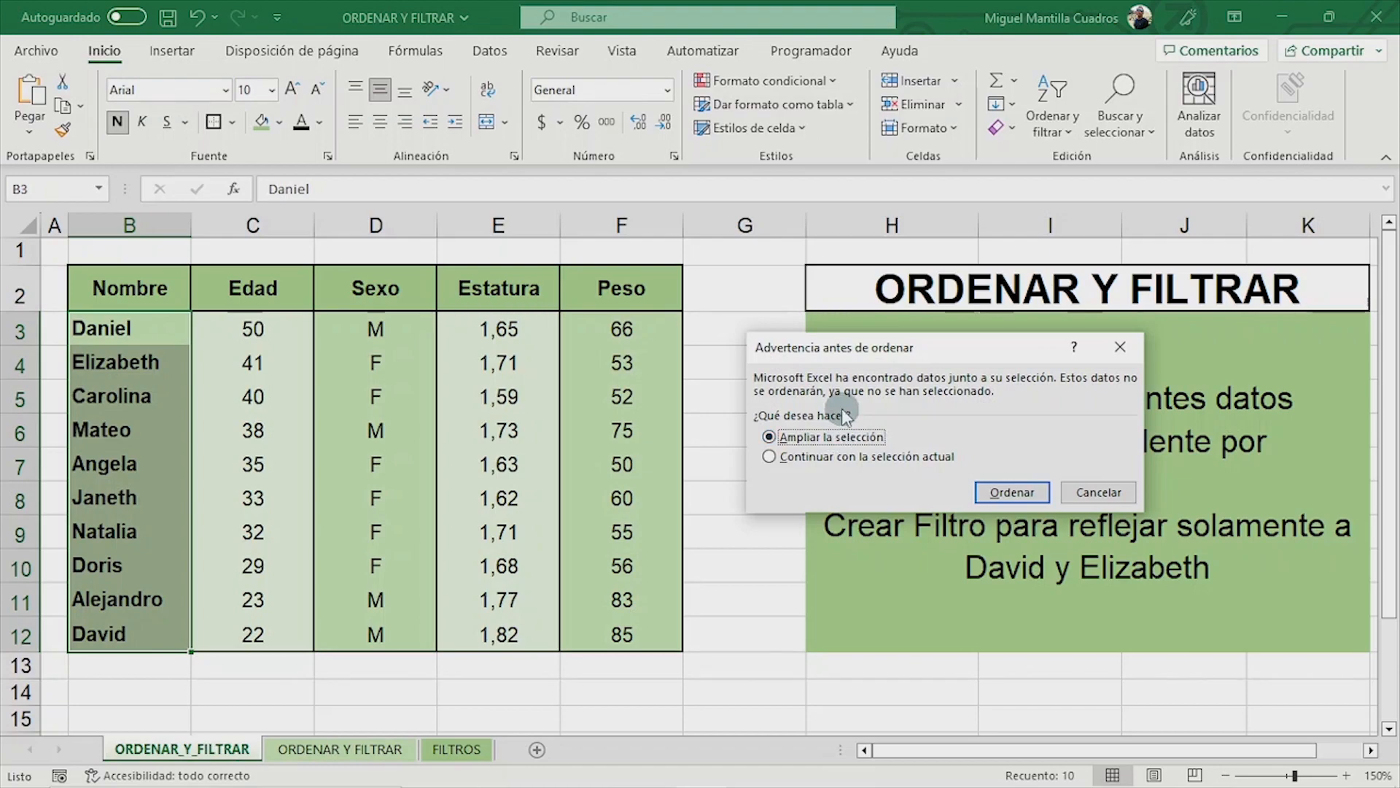
click(1009, 493)
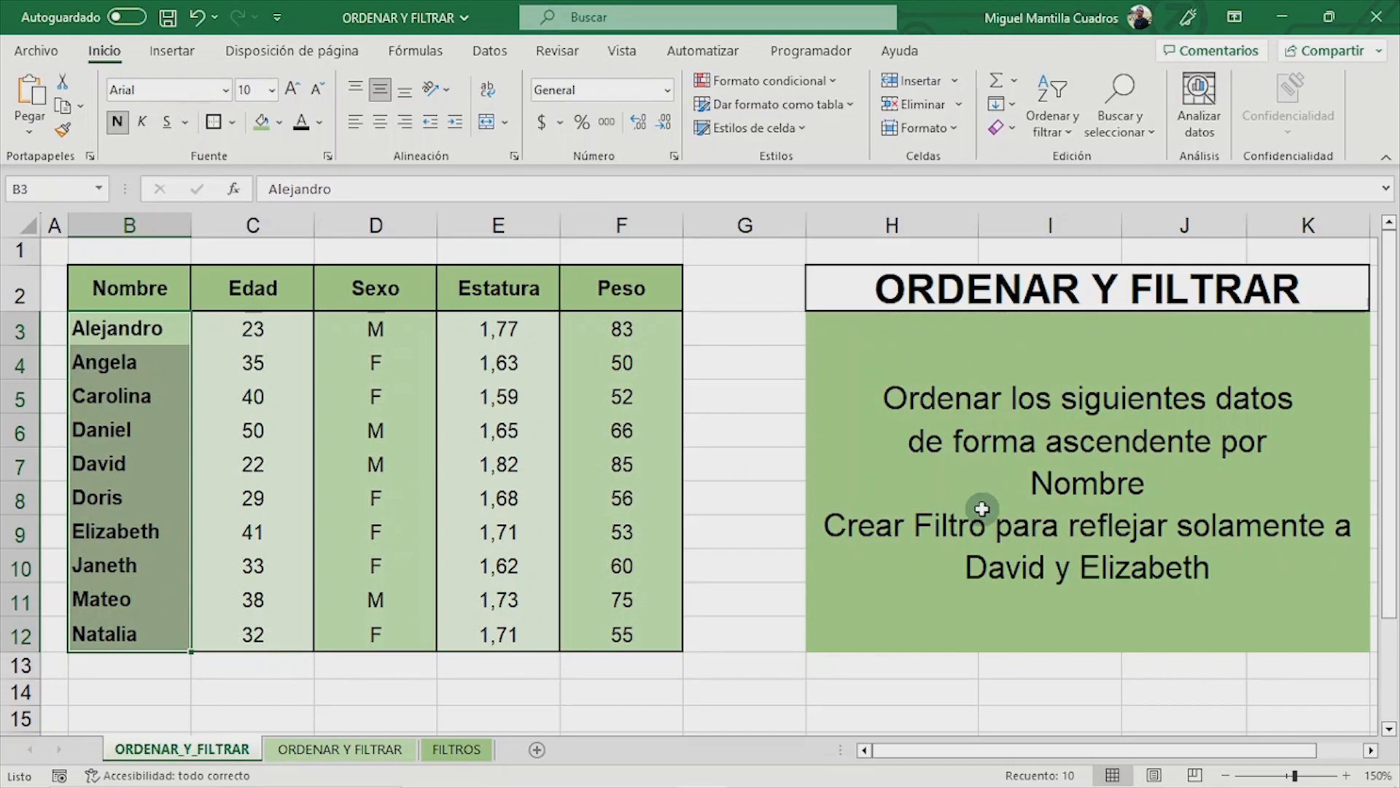
- Undo the sort by Nombre and select the first name in the table
key(ctrl+z)
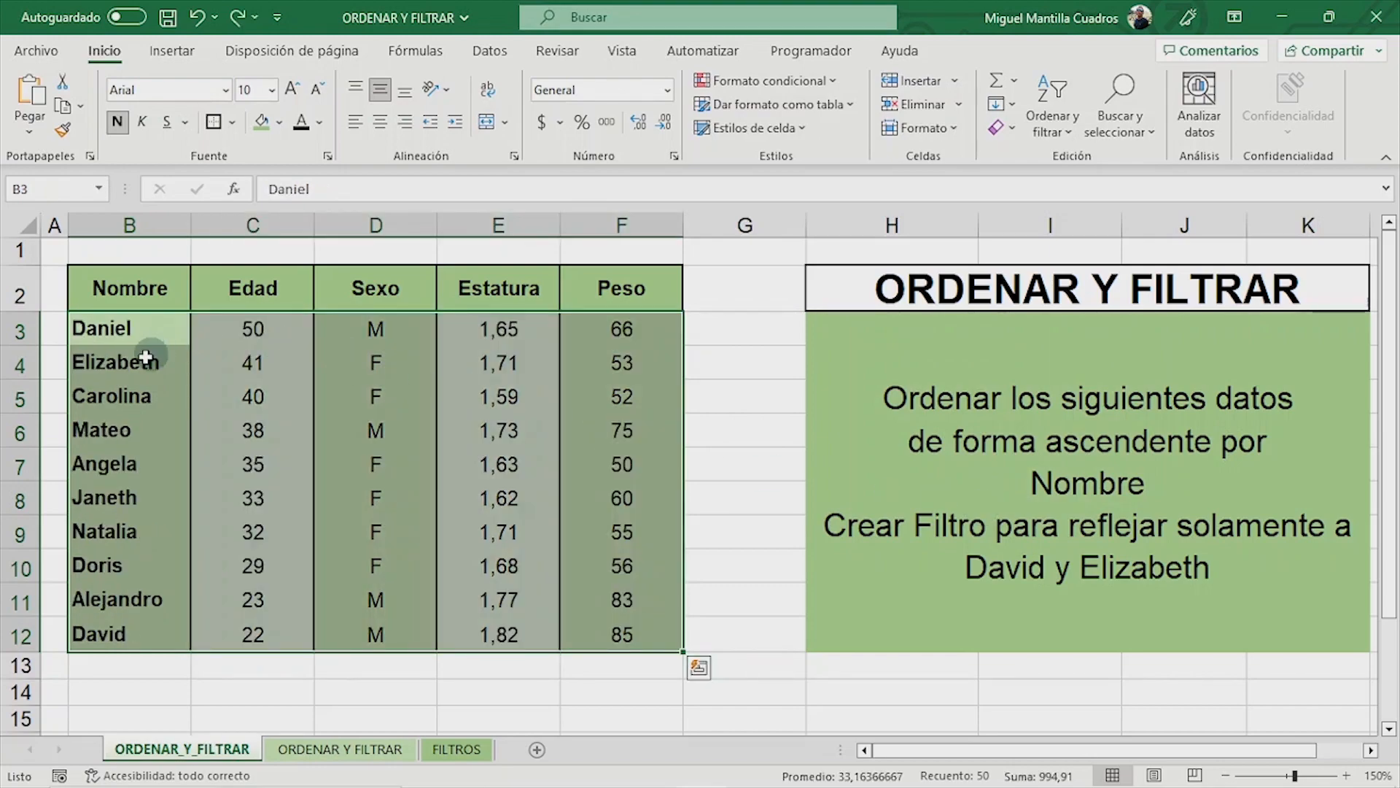
click(143, 342)
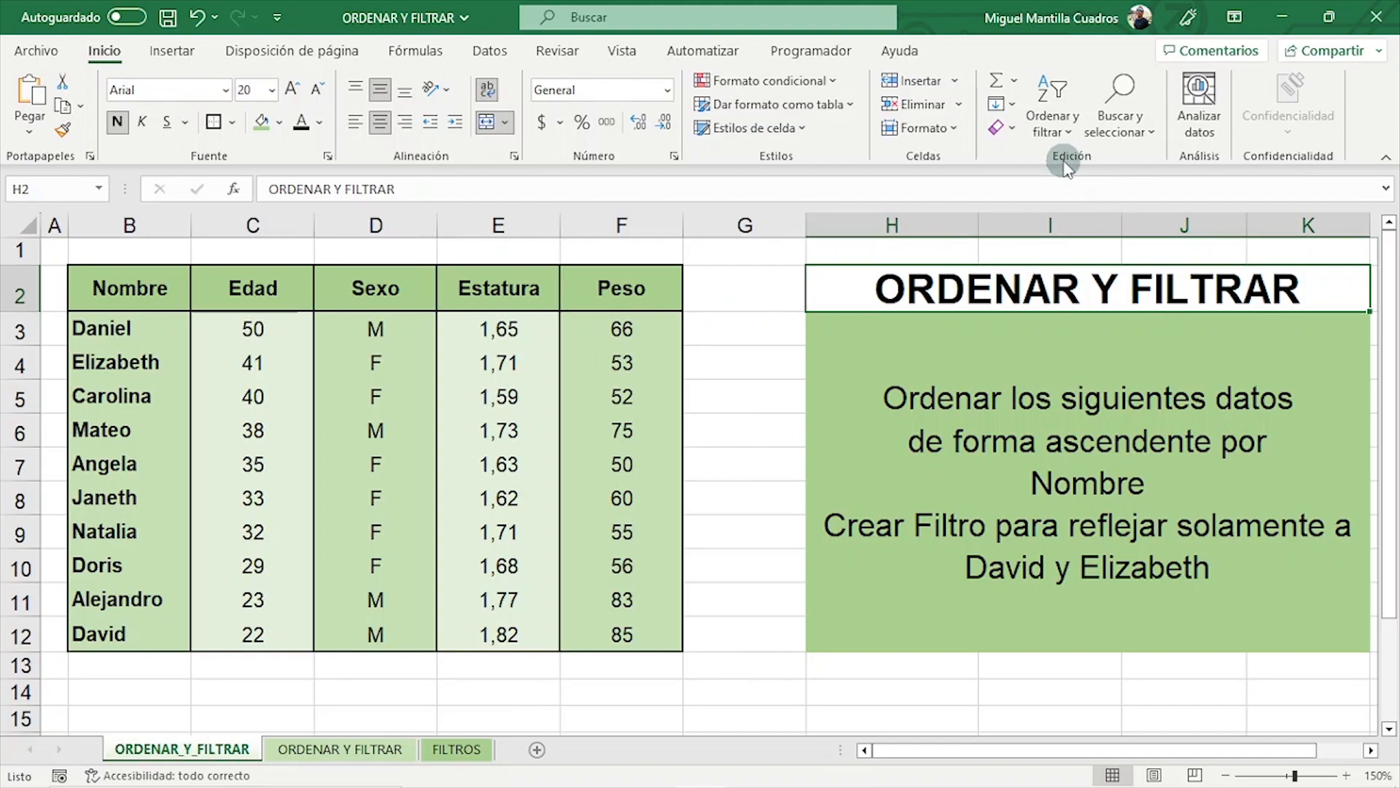
- Review how the sort options differ between text cell H2 and numeric cell C3
click(1056, 133)
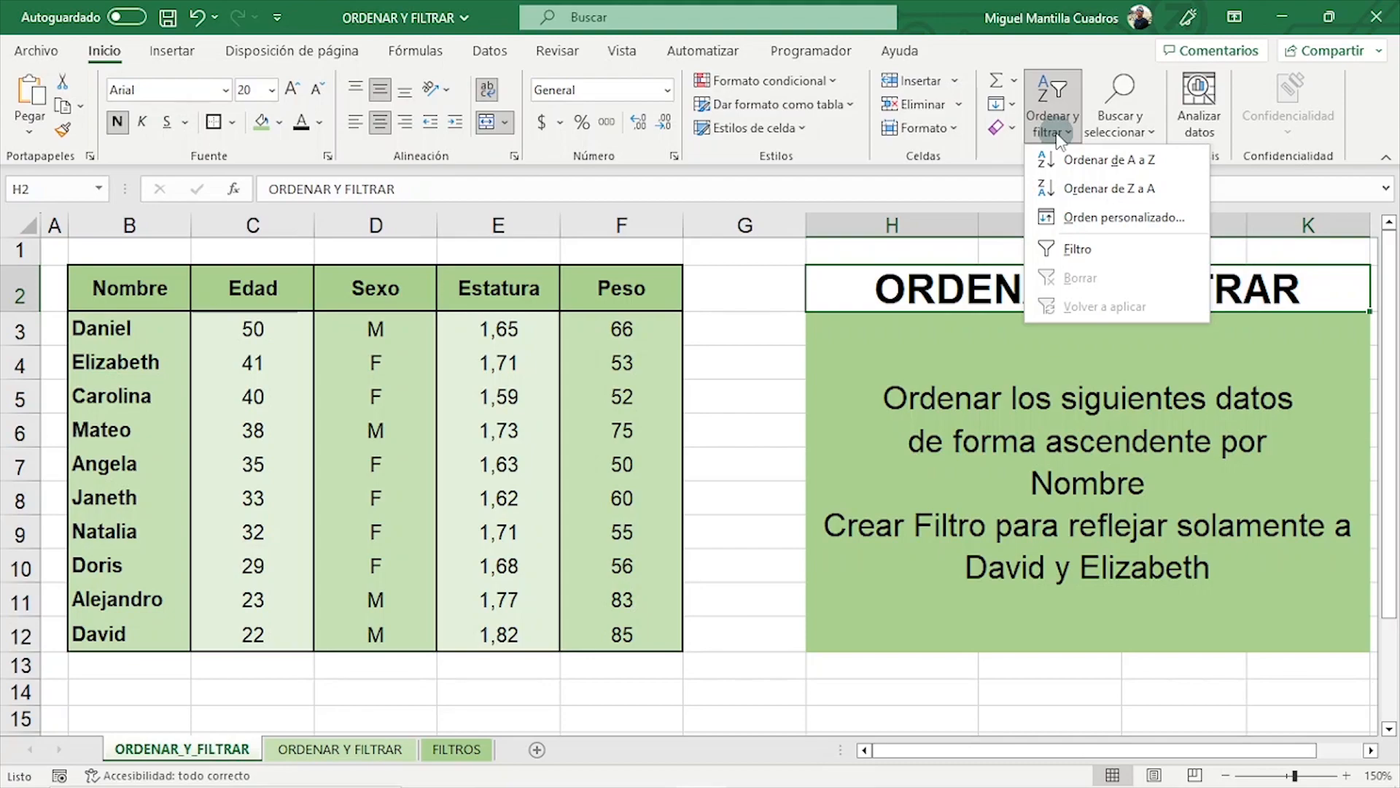
click(438, 321)
click(256, 328)
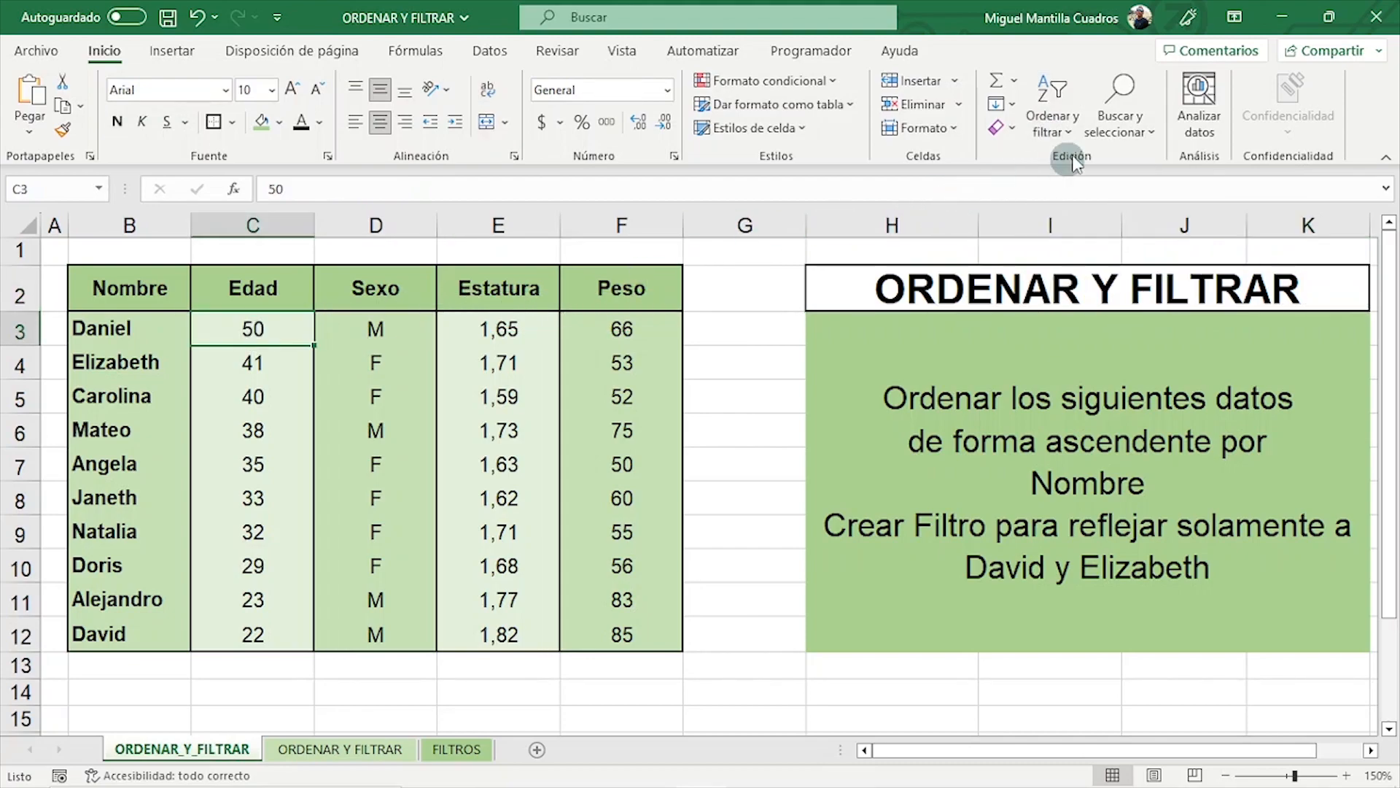
click(1072, 130)
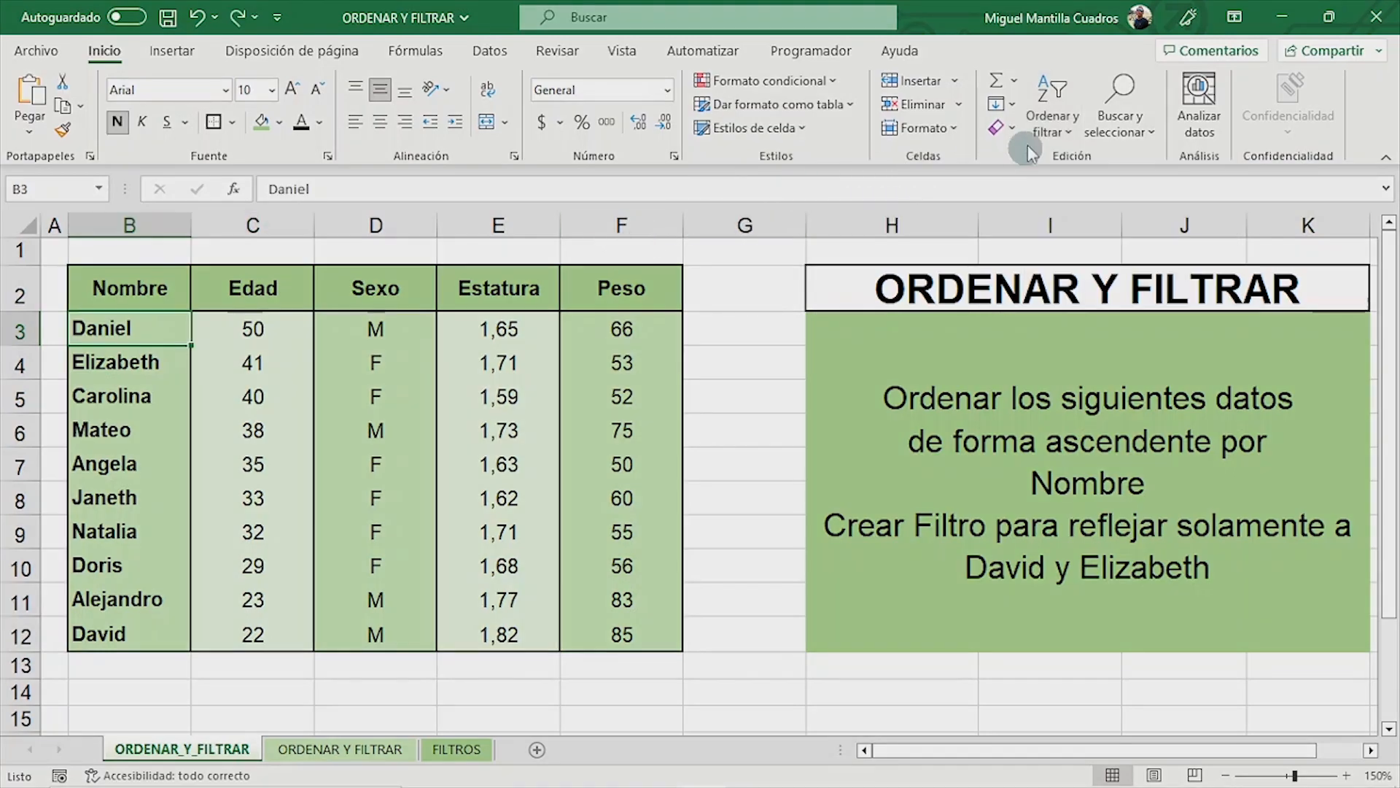
- Sort the table from A to Z starting from cell B3 and check the first record's data
click(1059, 125)
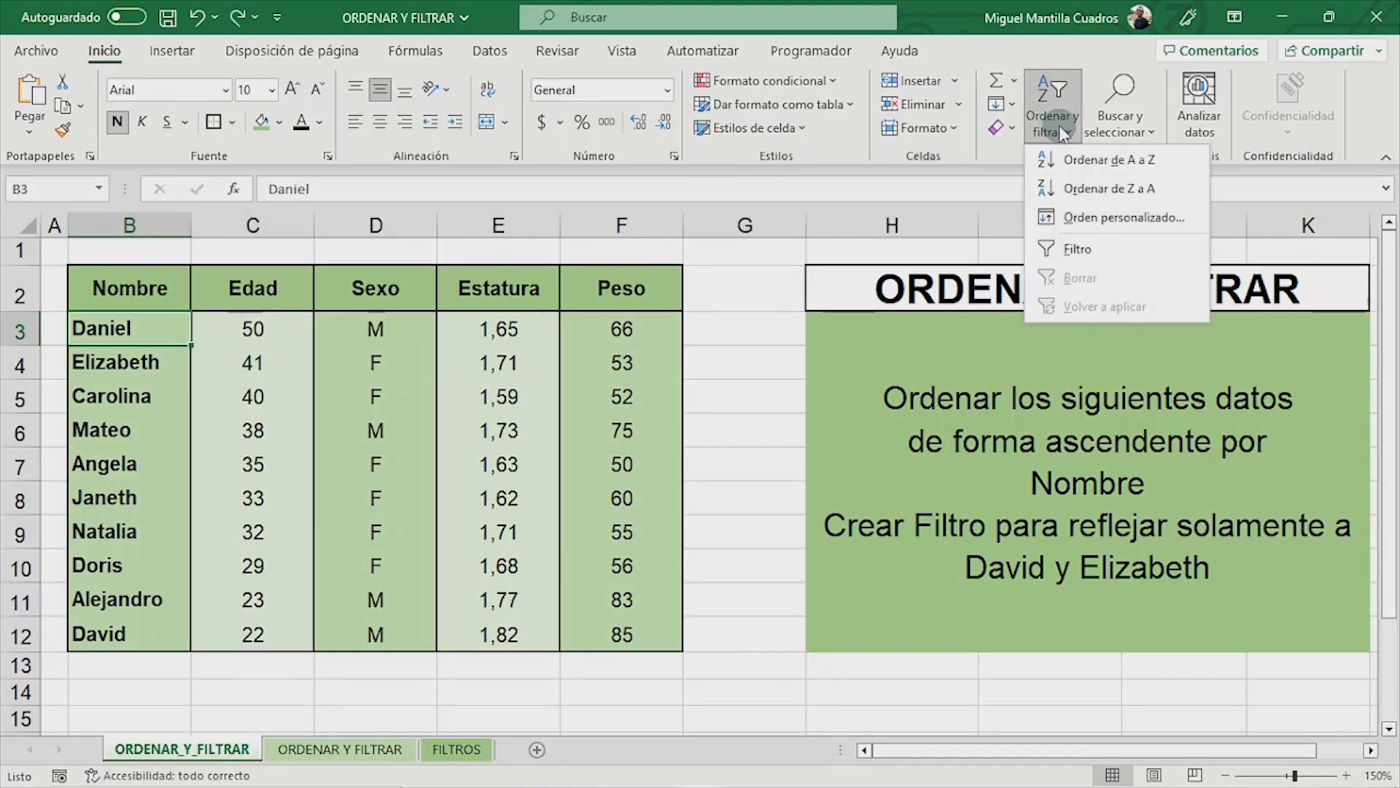
click(1057, 169)
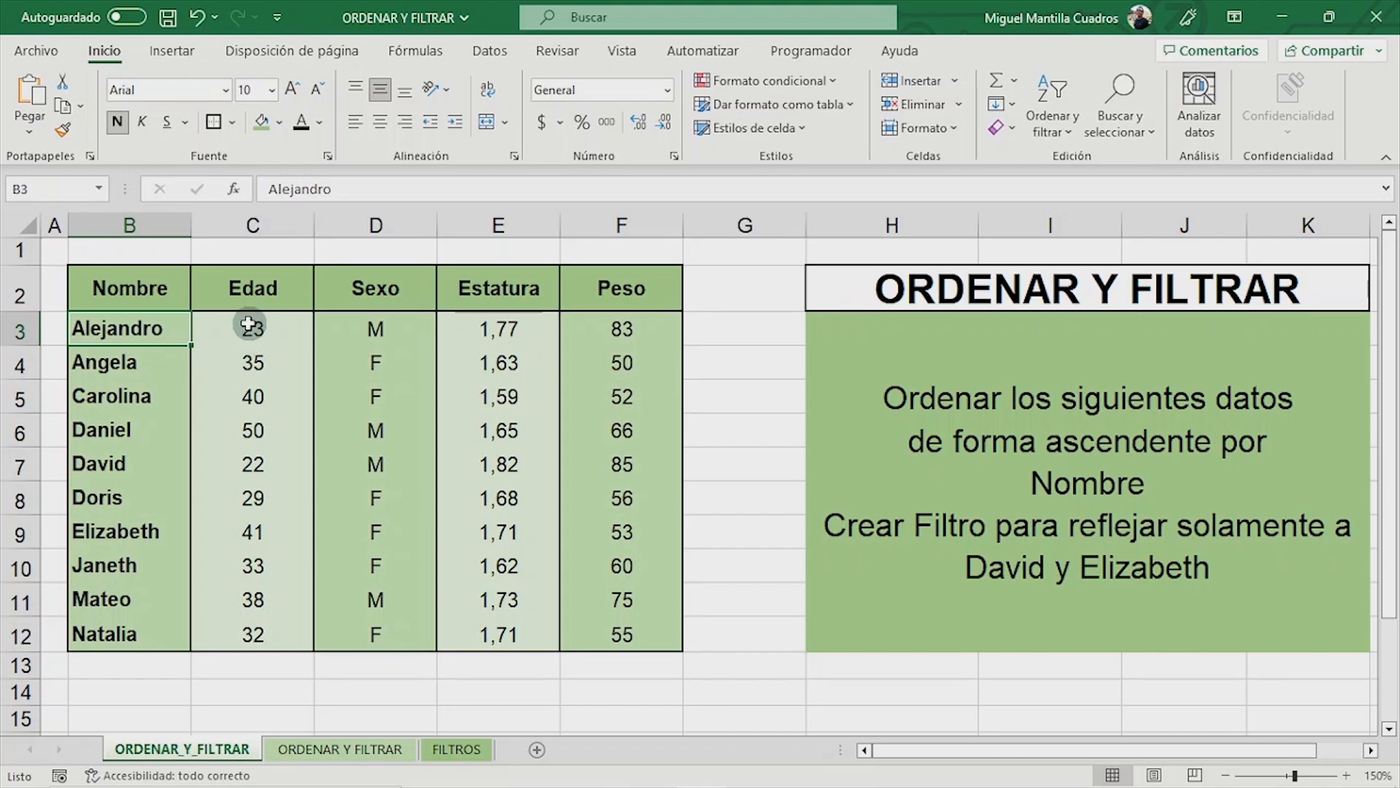
drag(253, 321, 581, 325)
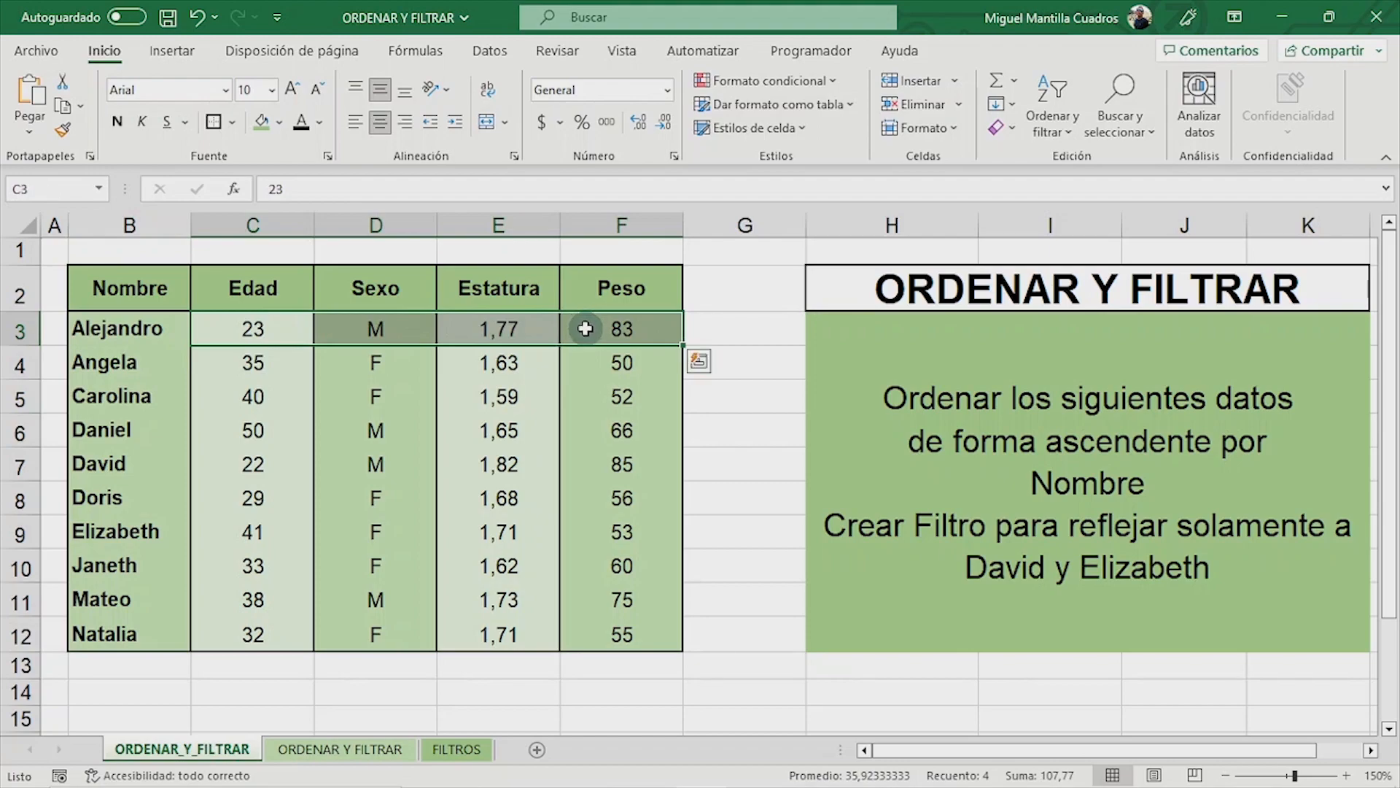
click(147, 328)
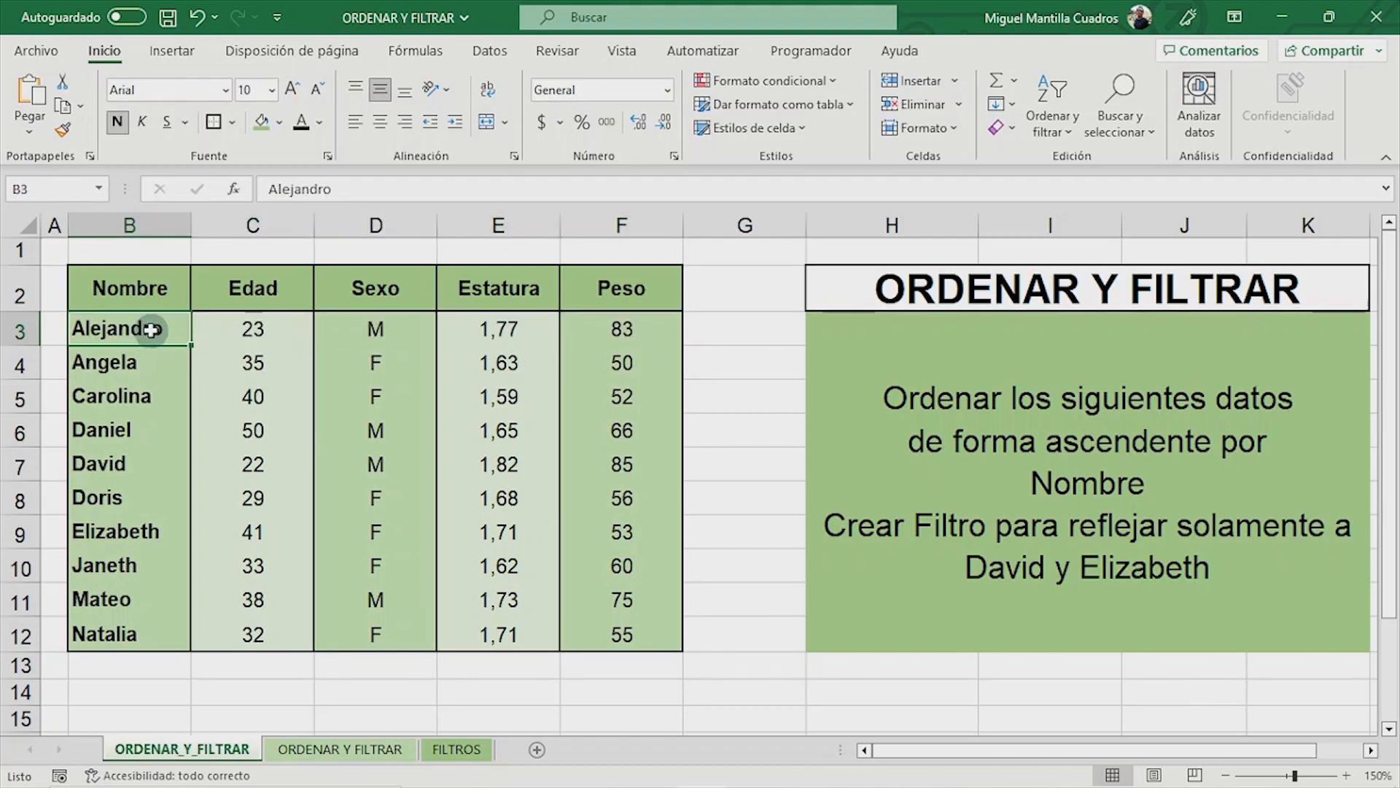
- Sort the table from Z to A by Nombre and check the reordered names and records
click(1072, 132)
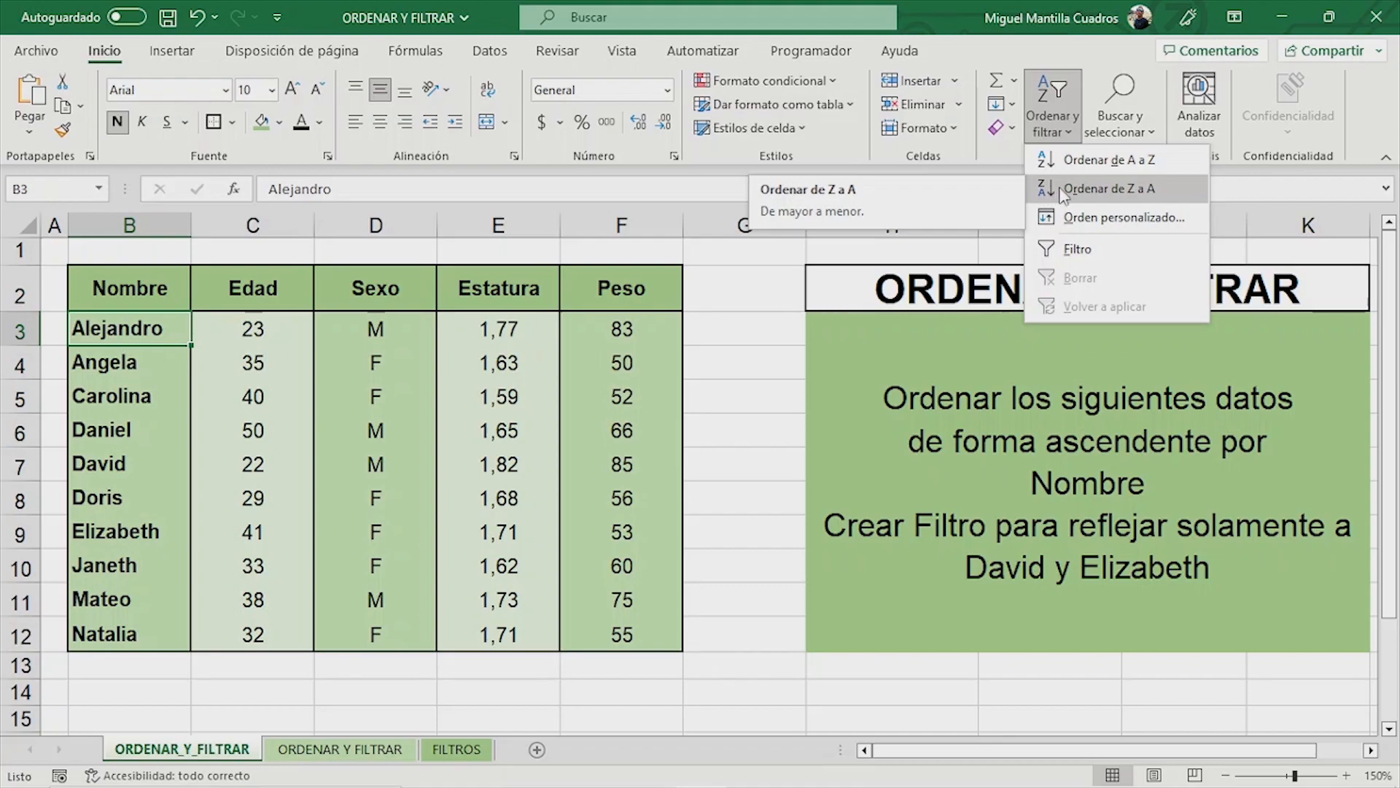
click(1061, 190)
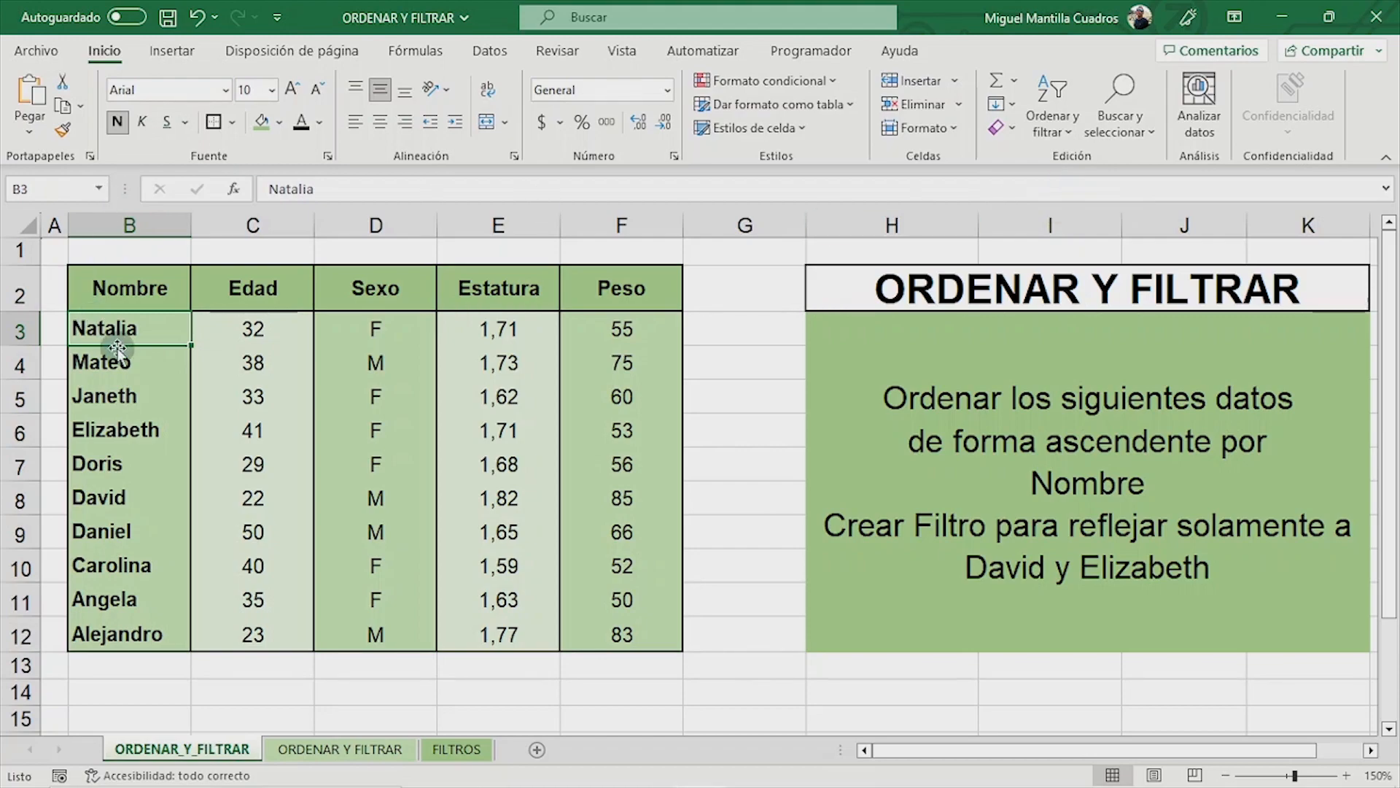
drag(120, 330, 119, 628)
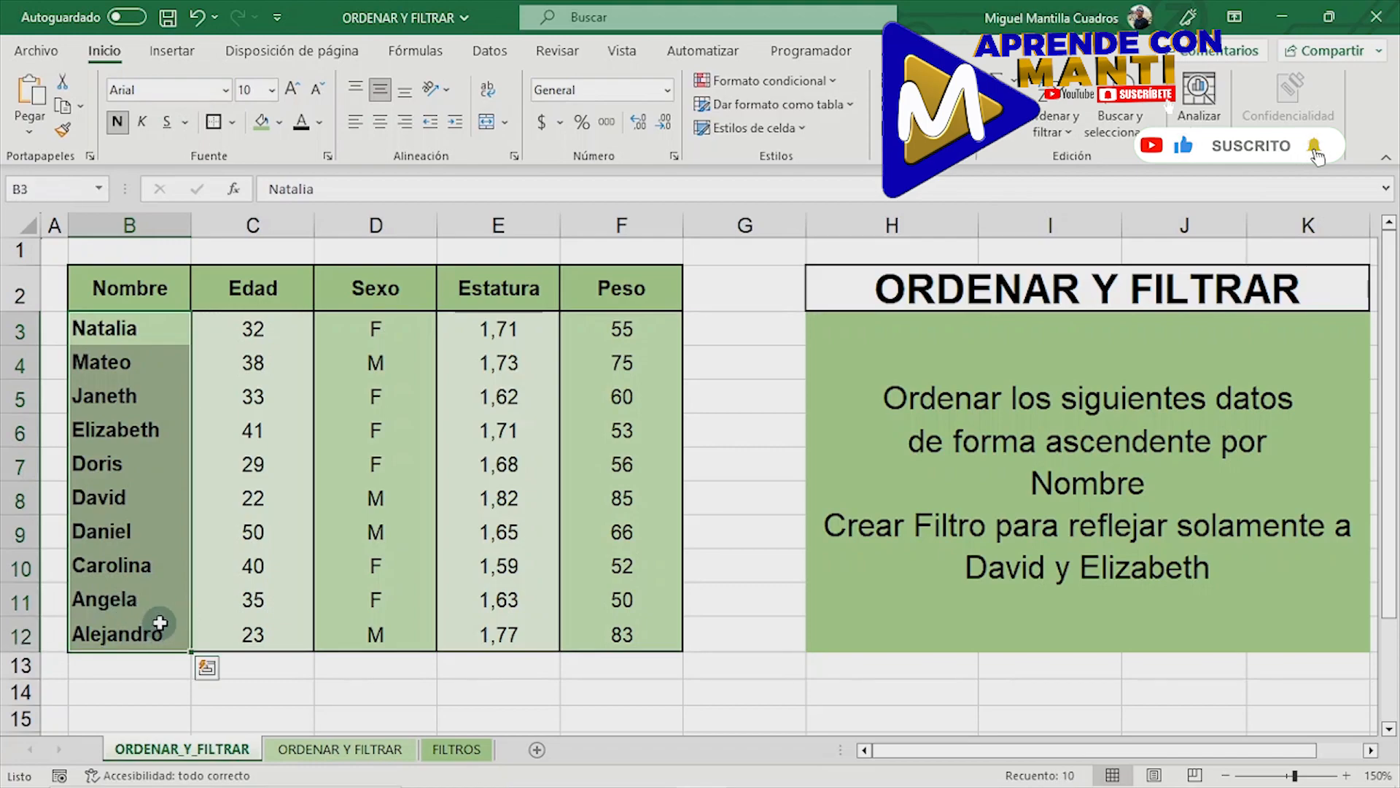
click(187, 333)
drag(187, 333, 635, 634)
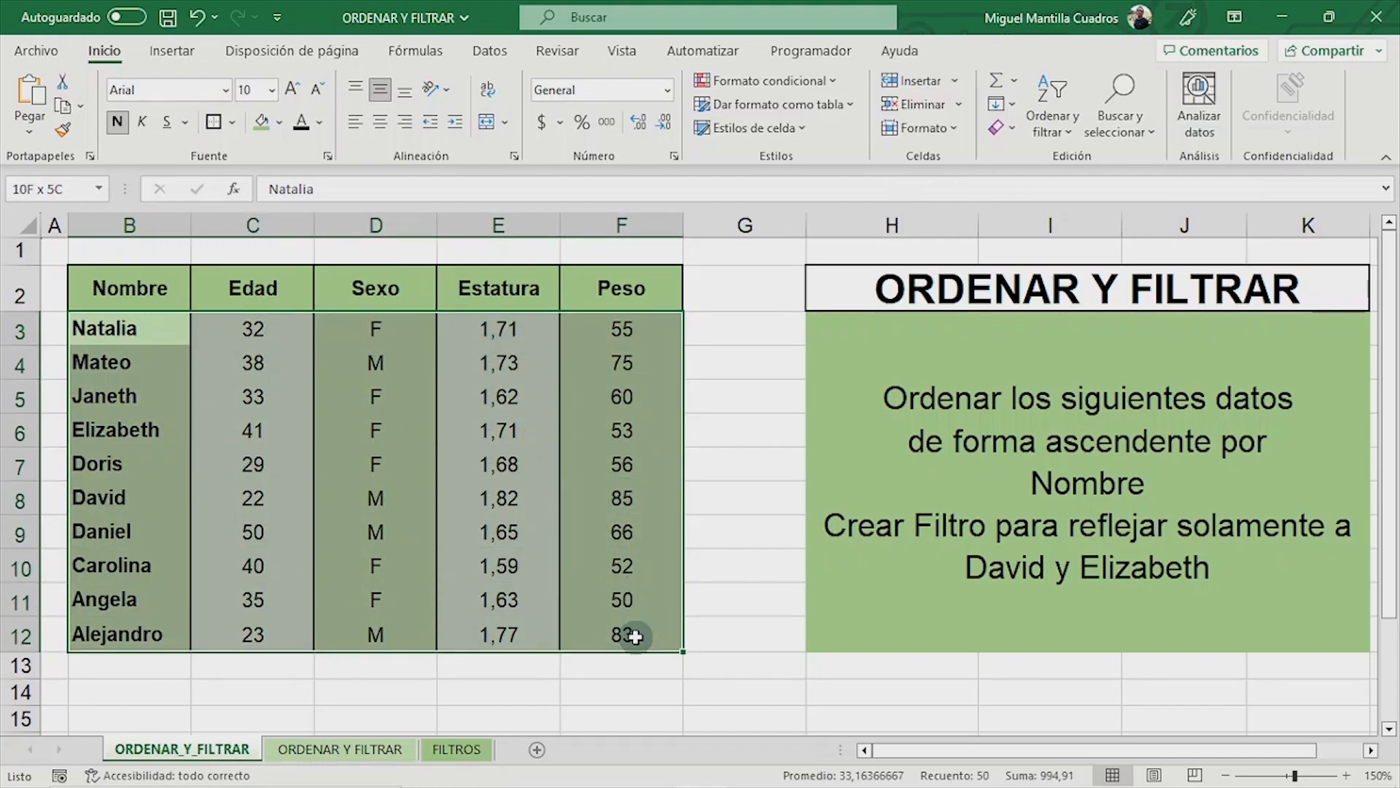
- Sort the table in ascending order, A to Z, by the Nombre column
click(106, 330)
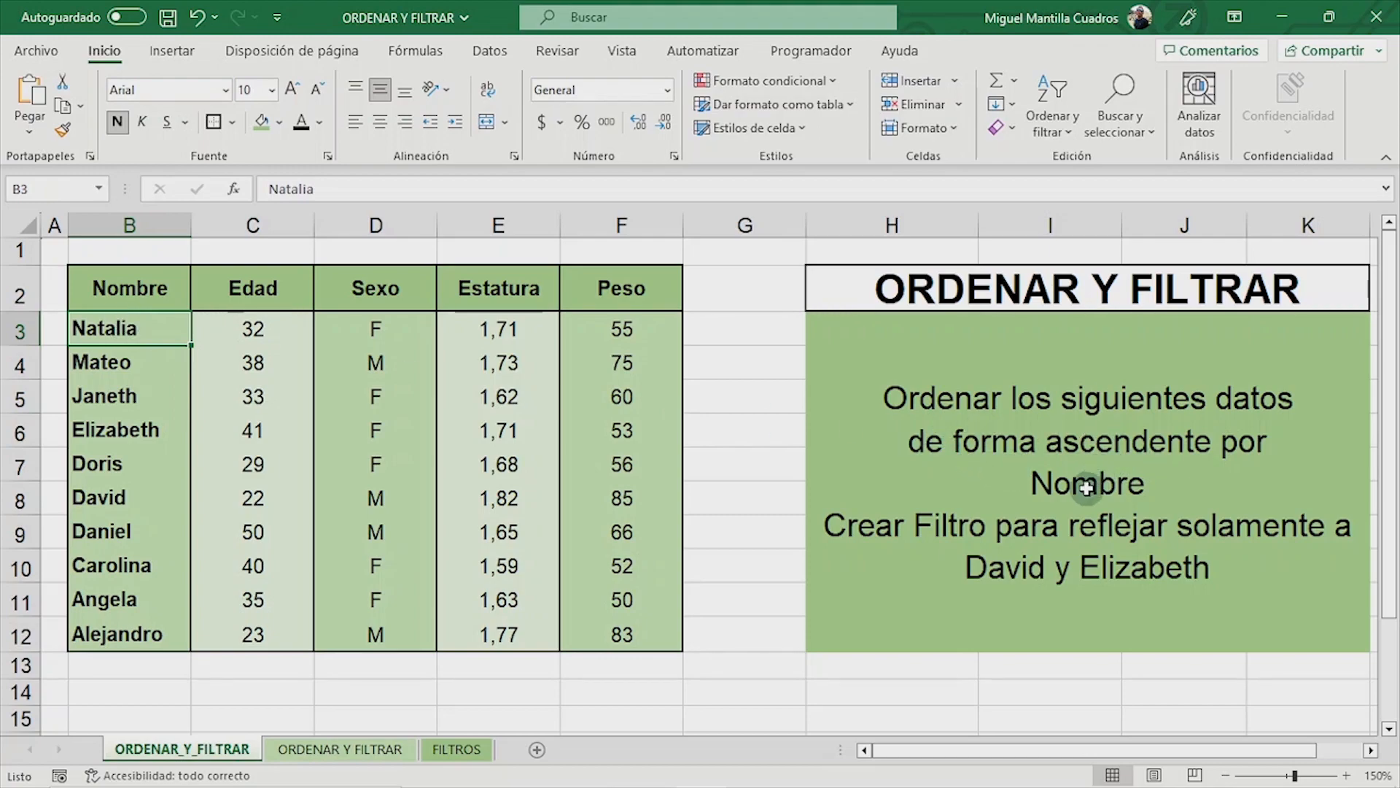
click(1032, 135)
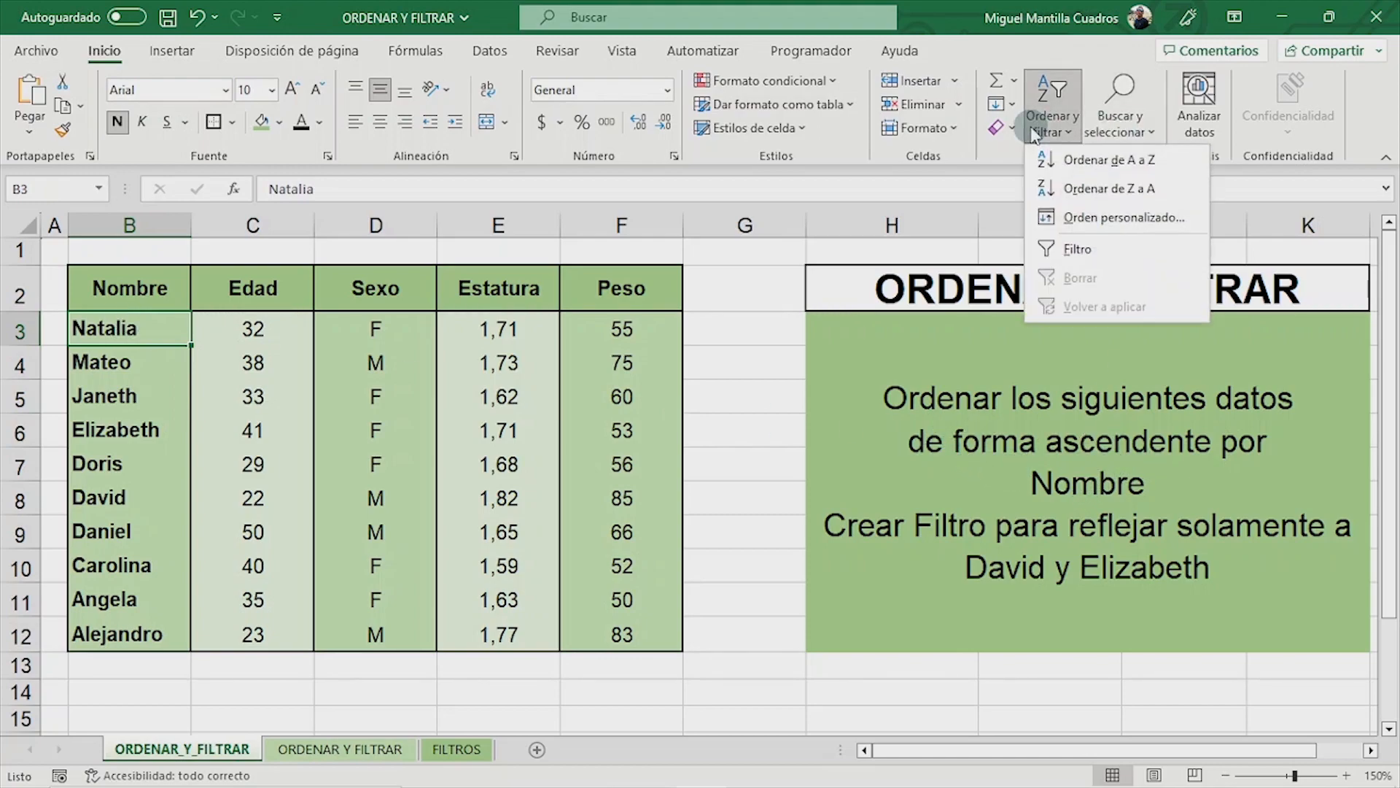
click(1061, 193)
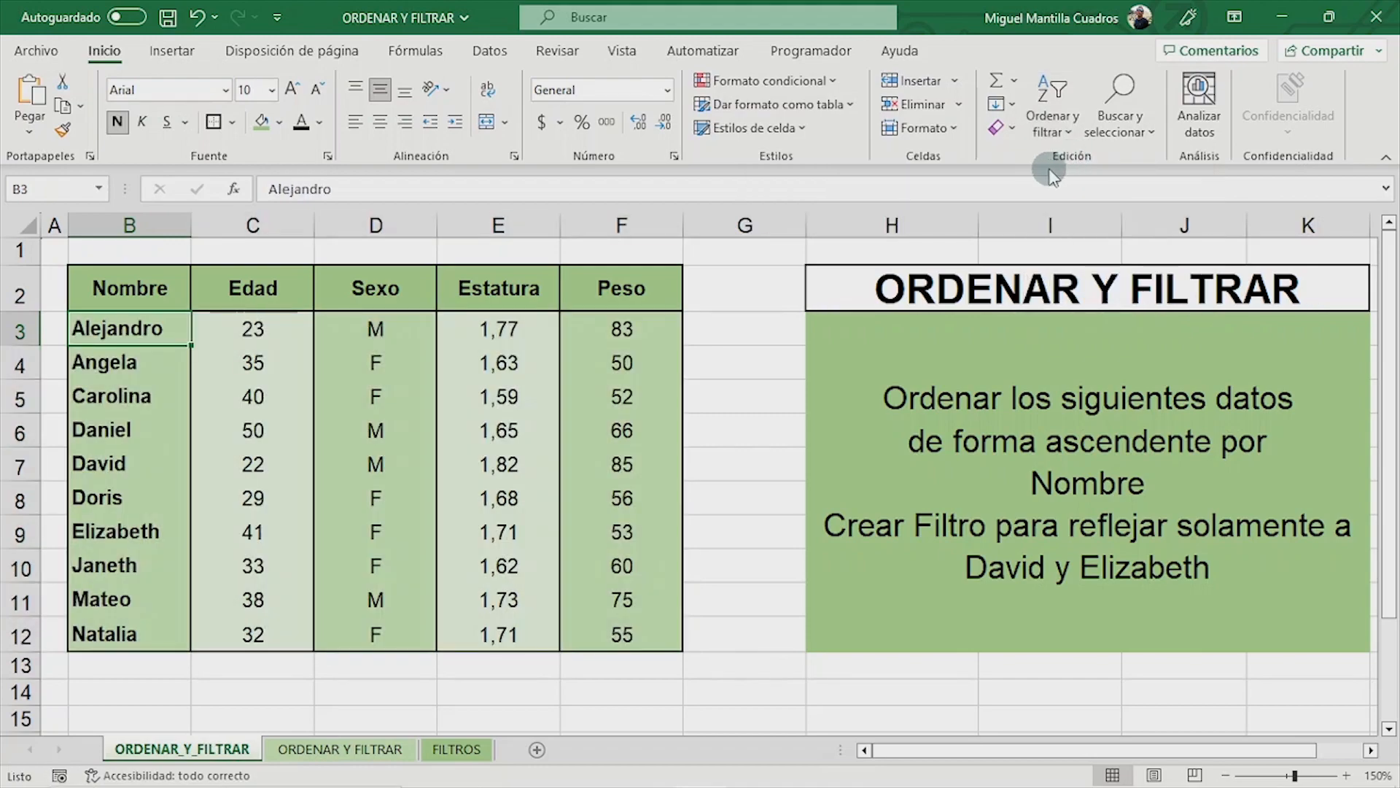
- Turn on filtering for the table's header row, from Nombre to Peso
click(172, 272)
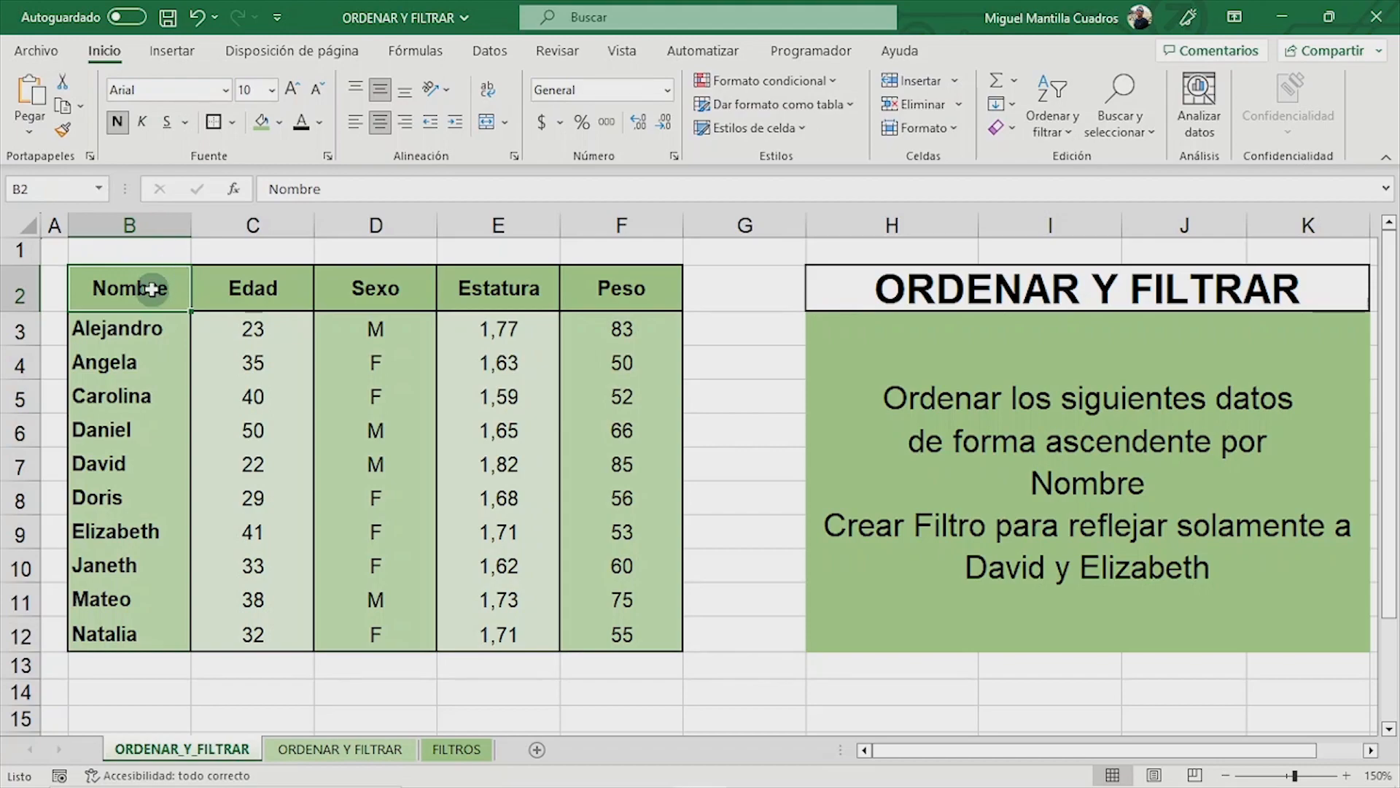
click(254, 289)
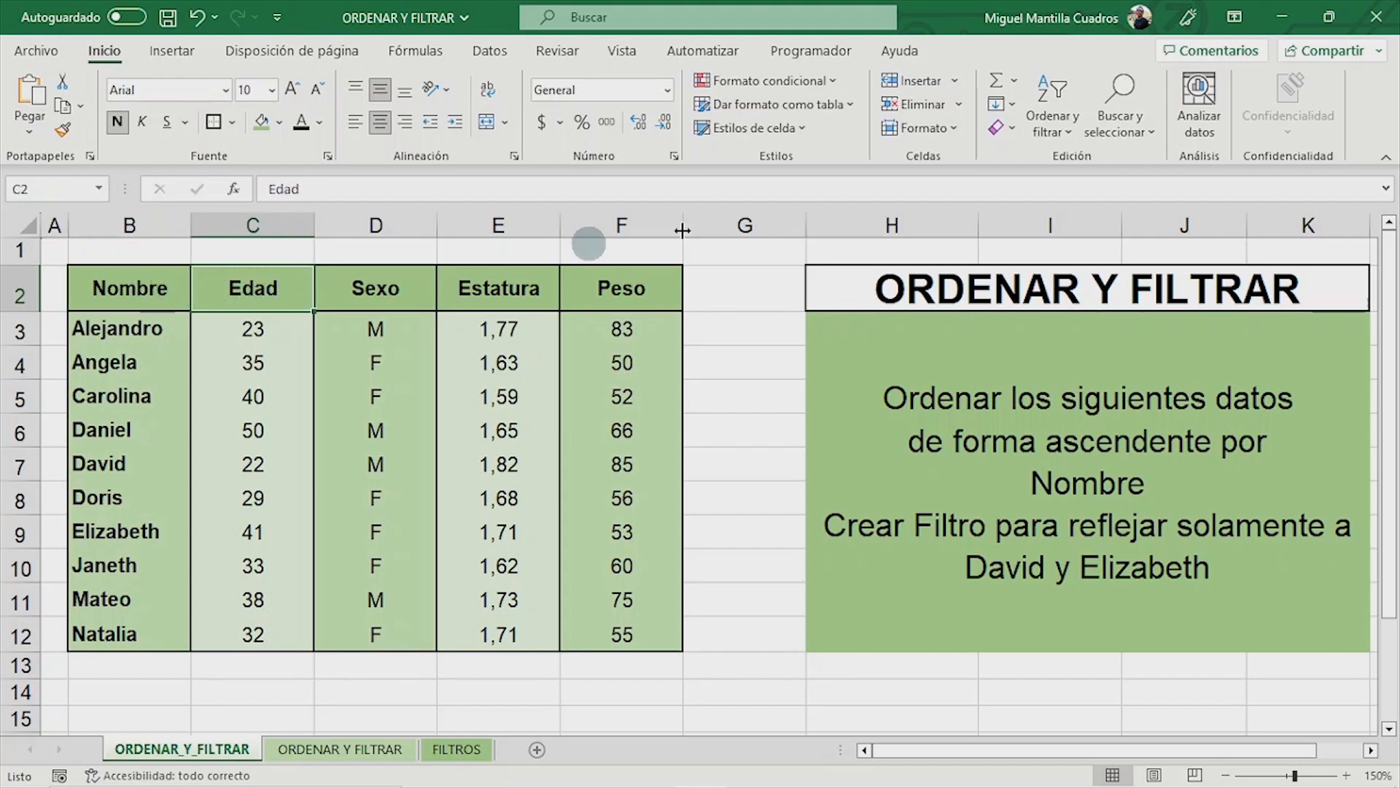
click(1066, 120)
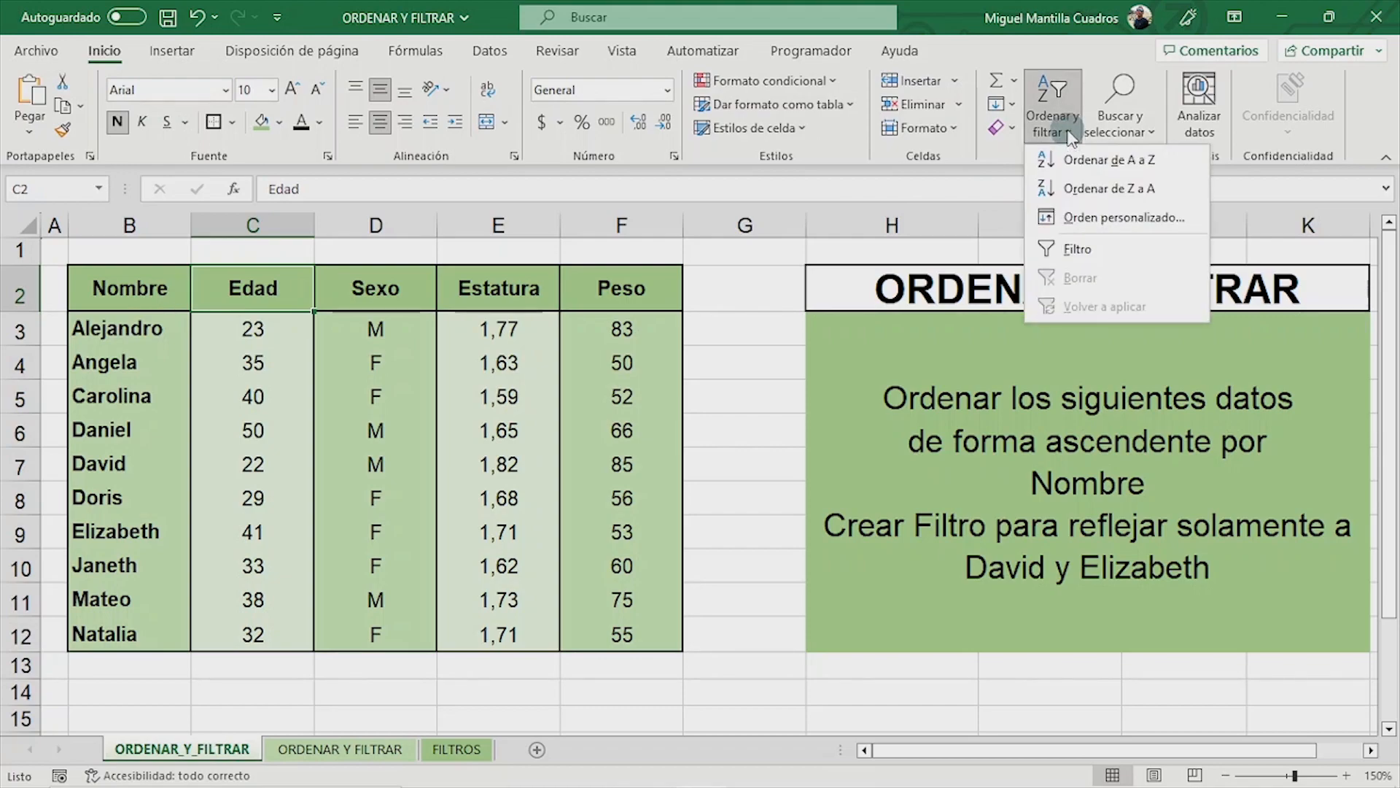
click(1057, 250)
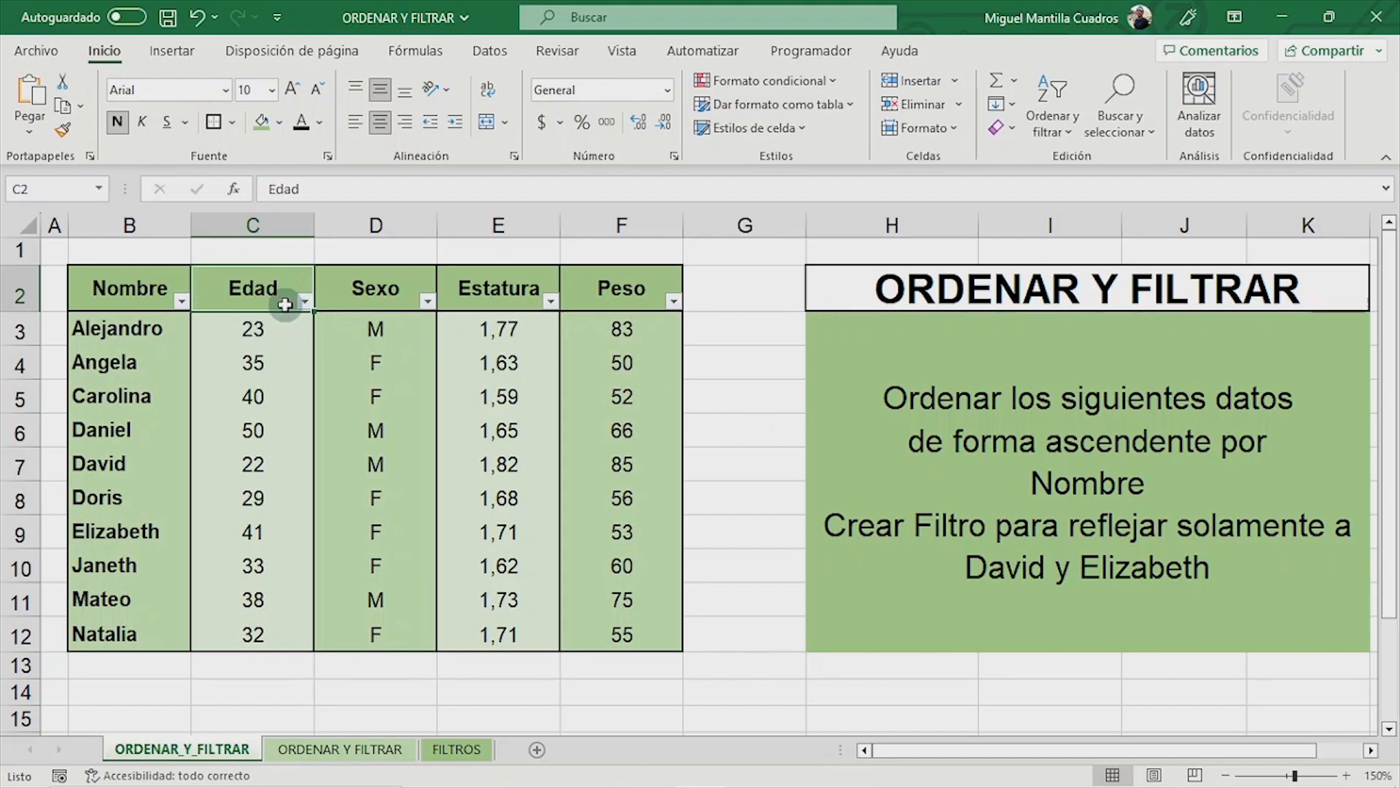
- Filter the Nombre column to show only the two people named in the exercise instructions
click(182, 303)
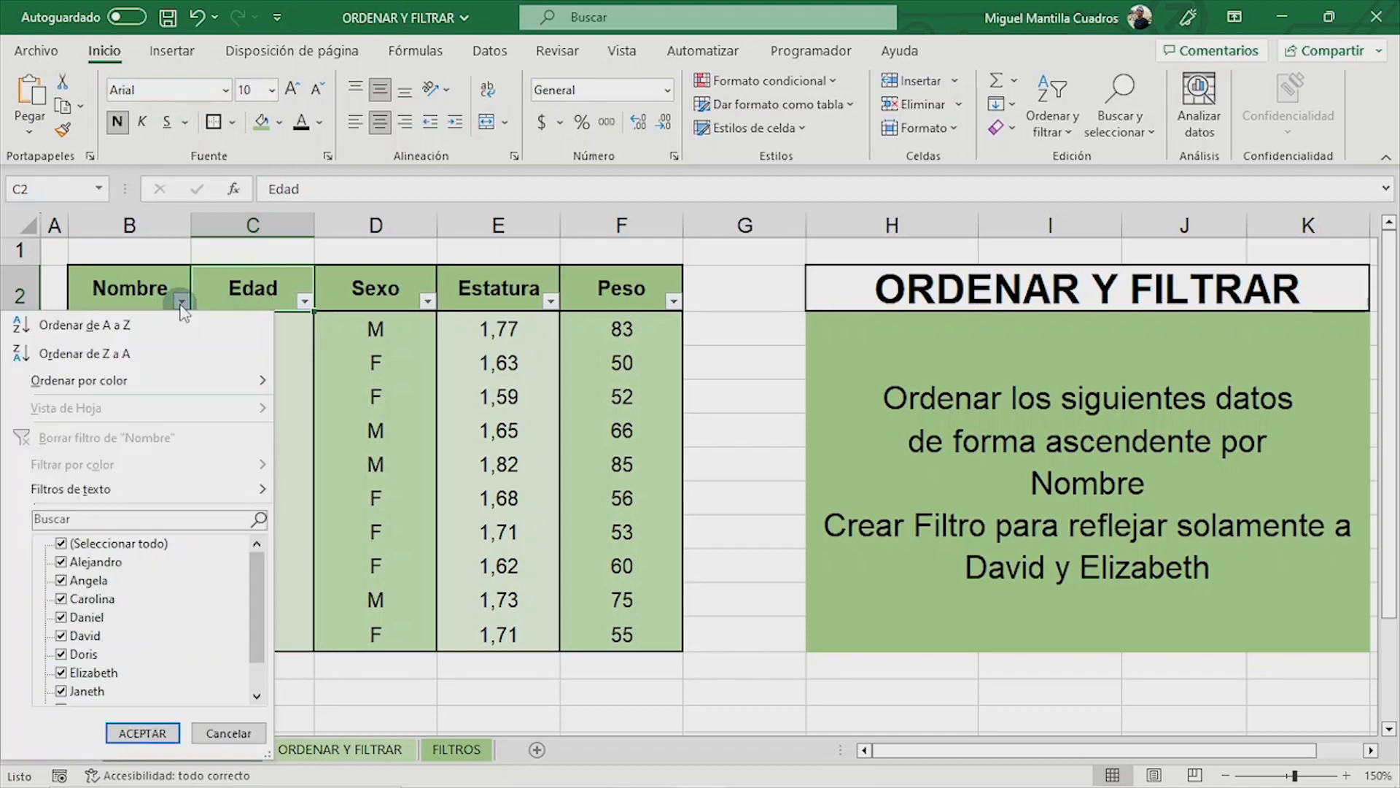
click(95, 545)
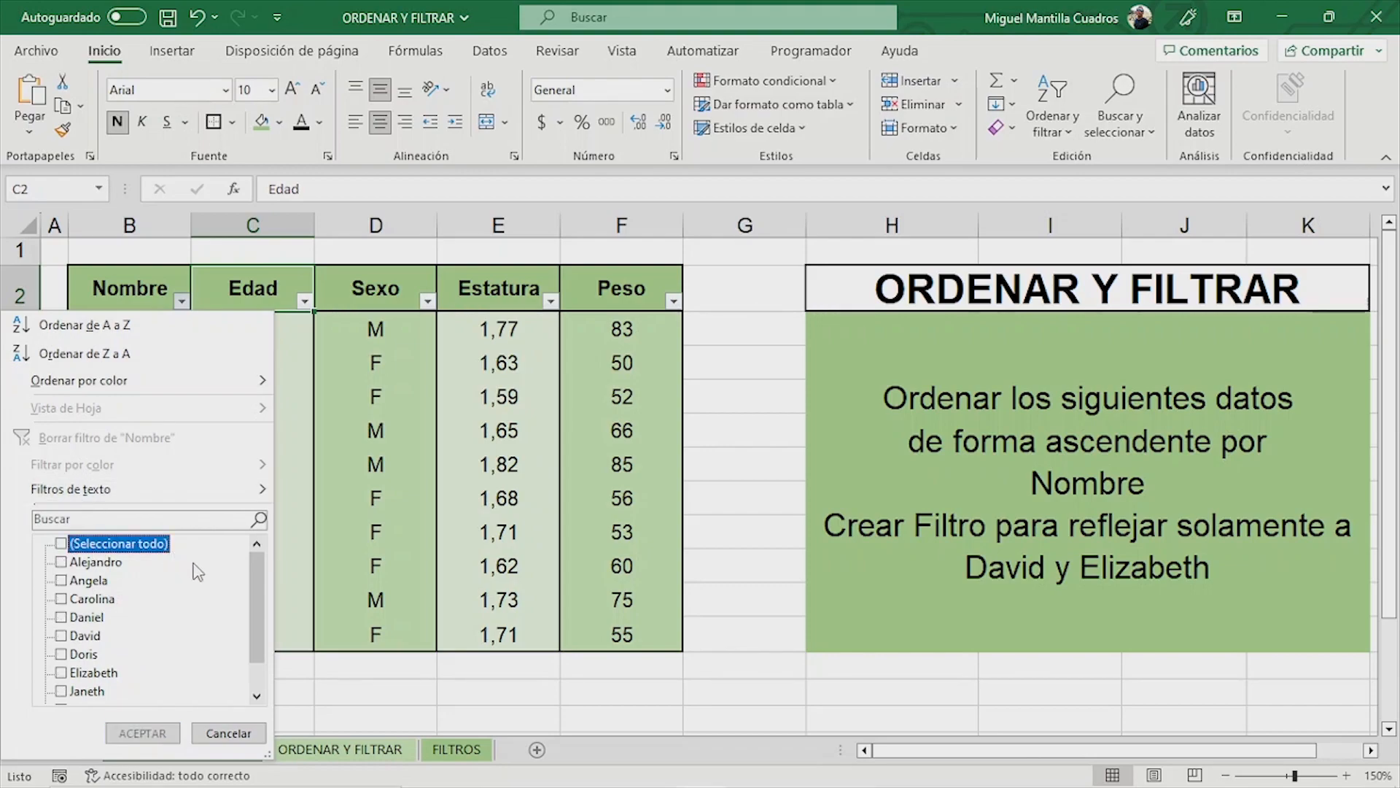
click(61, 636)
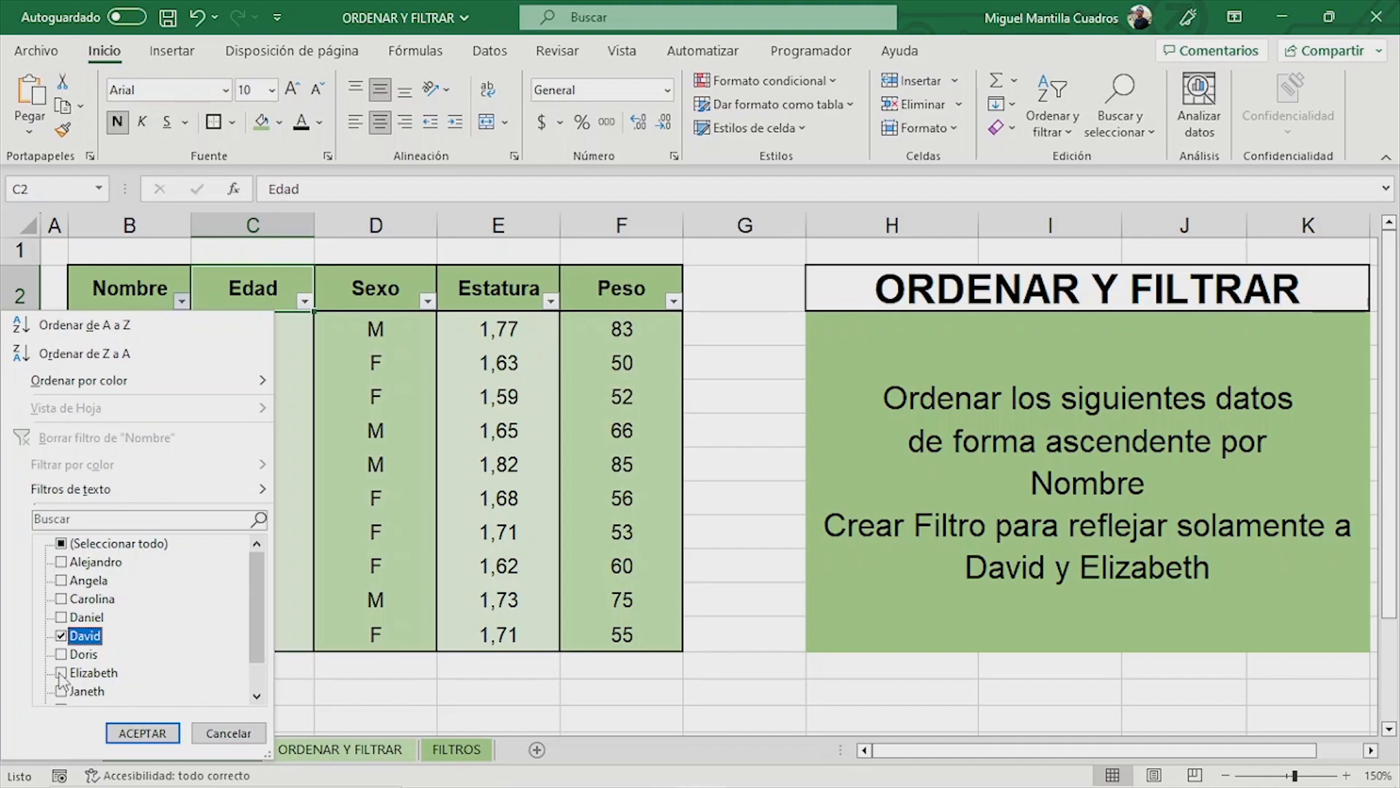
click(61, 673)
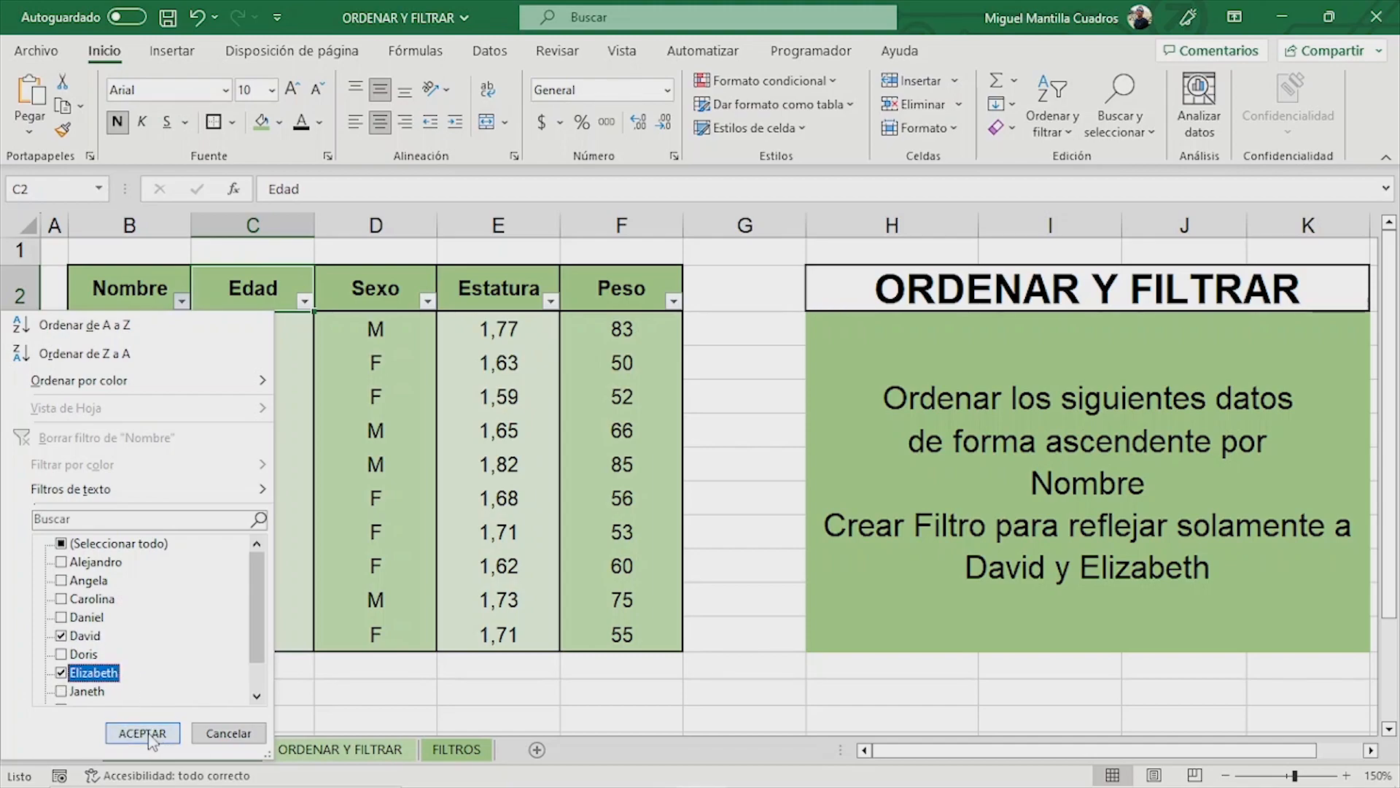
click(143, 733)
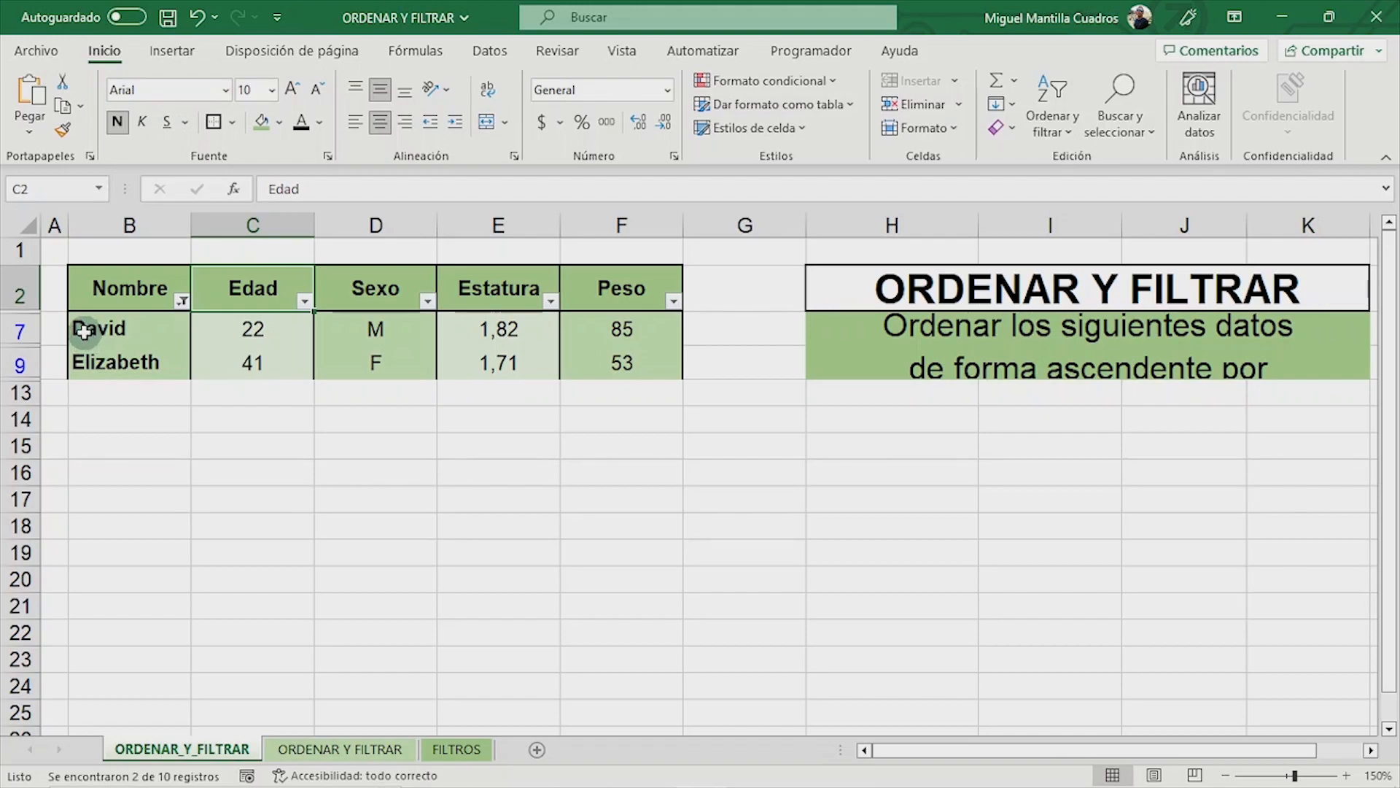
- Reselect all names in the Nombre column's filter to show every record
click(181, 300)
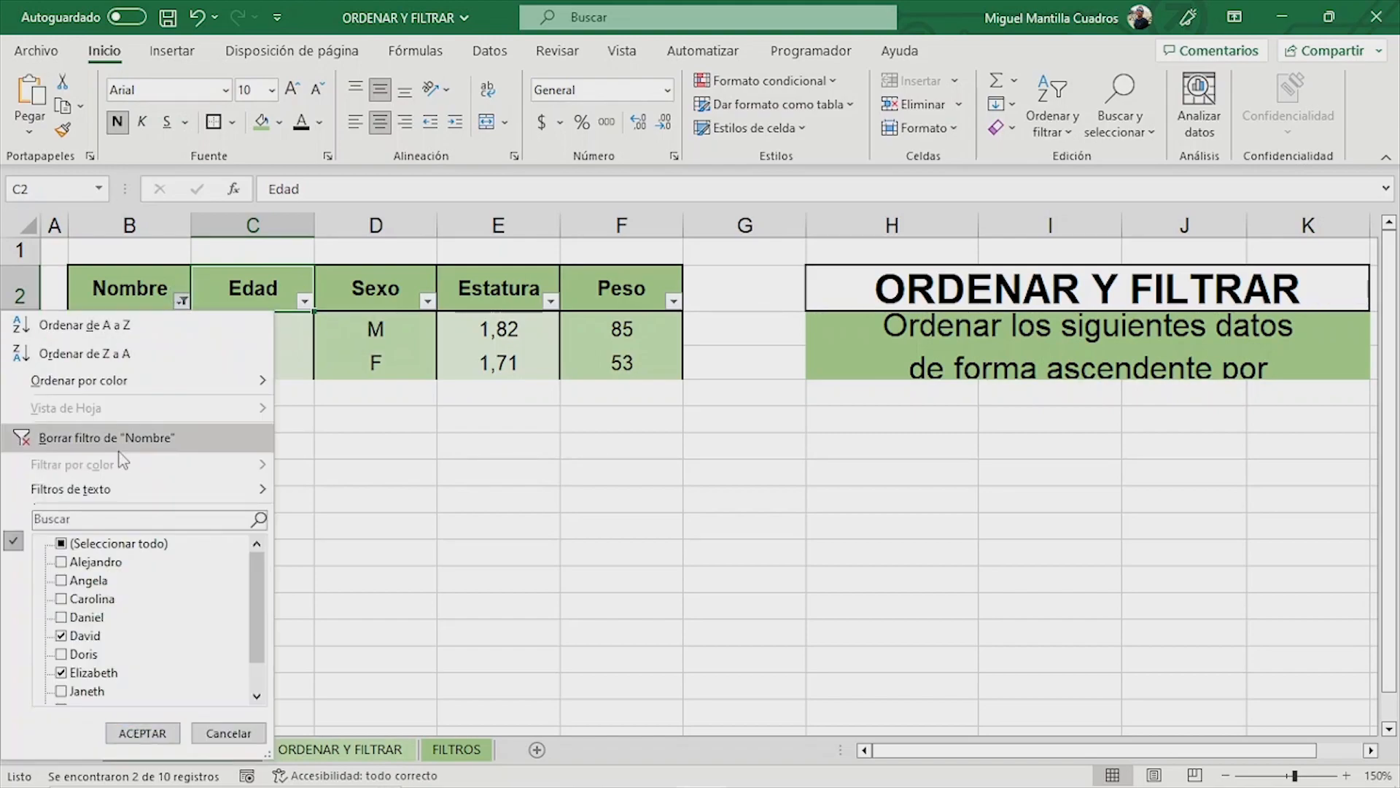
click(61, 544)
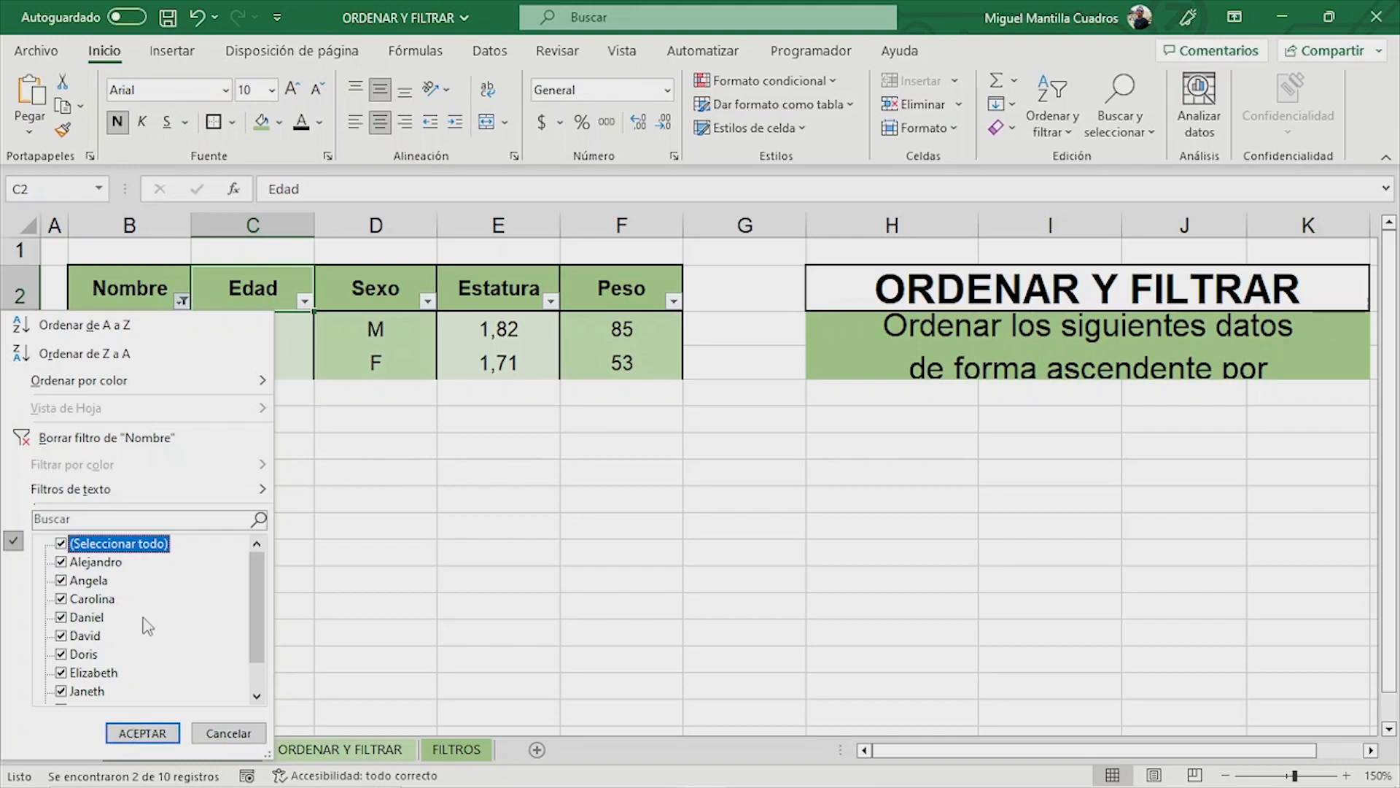
click(140, 733)
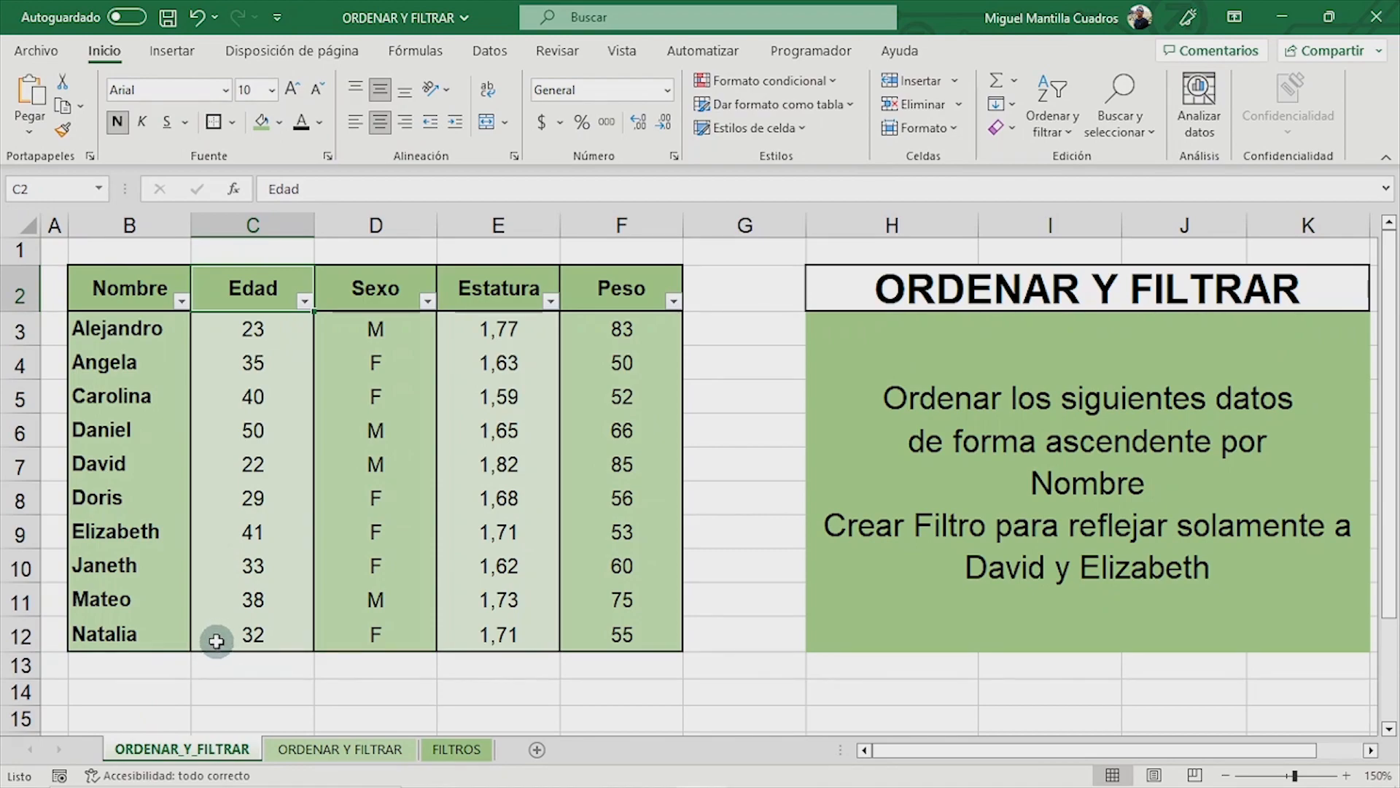
- Turn off filtering for the table's header row
drag(103, 284, 578, 285)
click(228, 286)
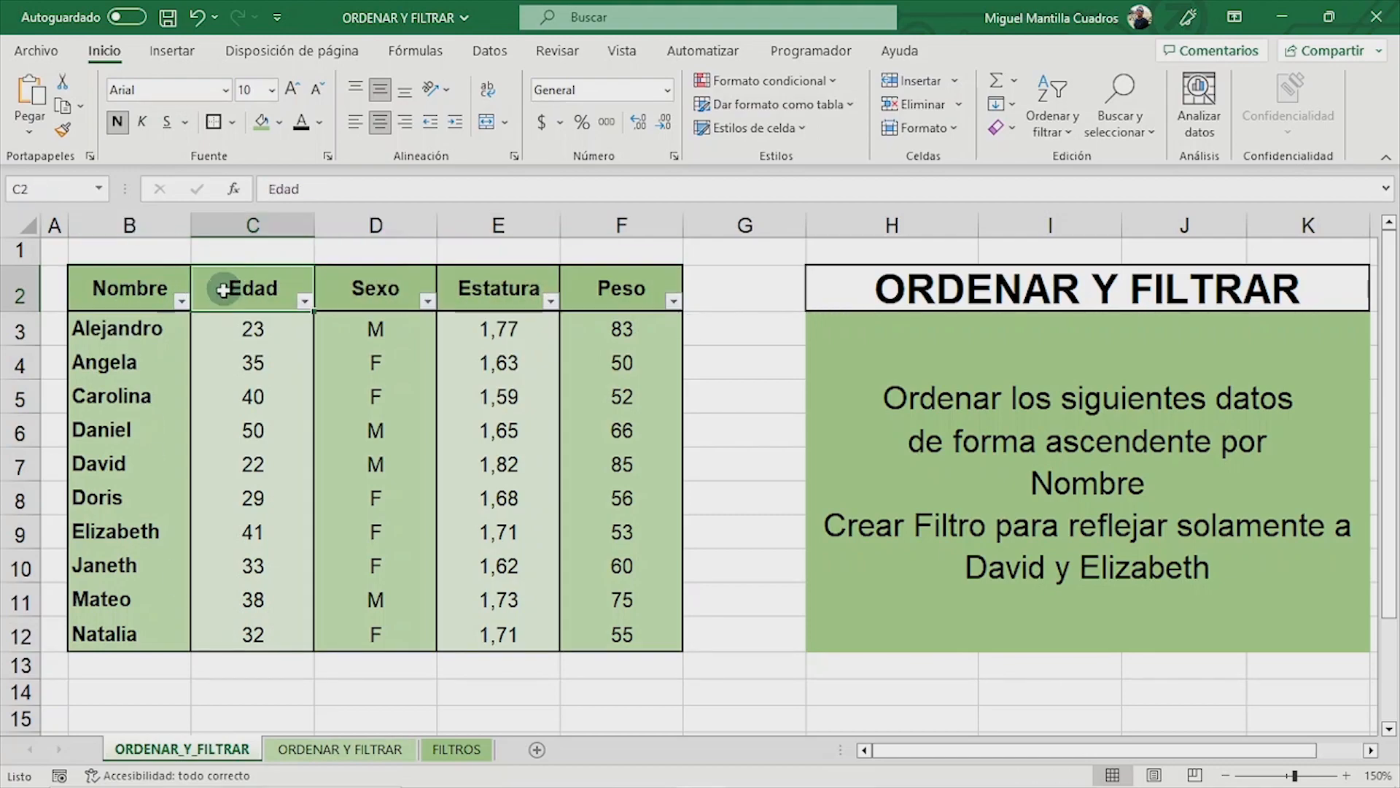
click(1062, 135)
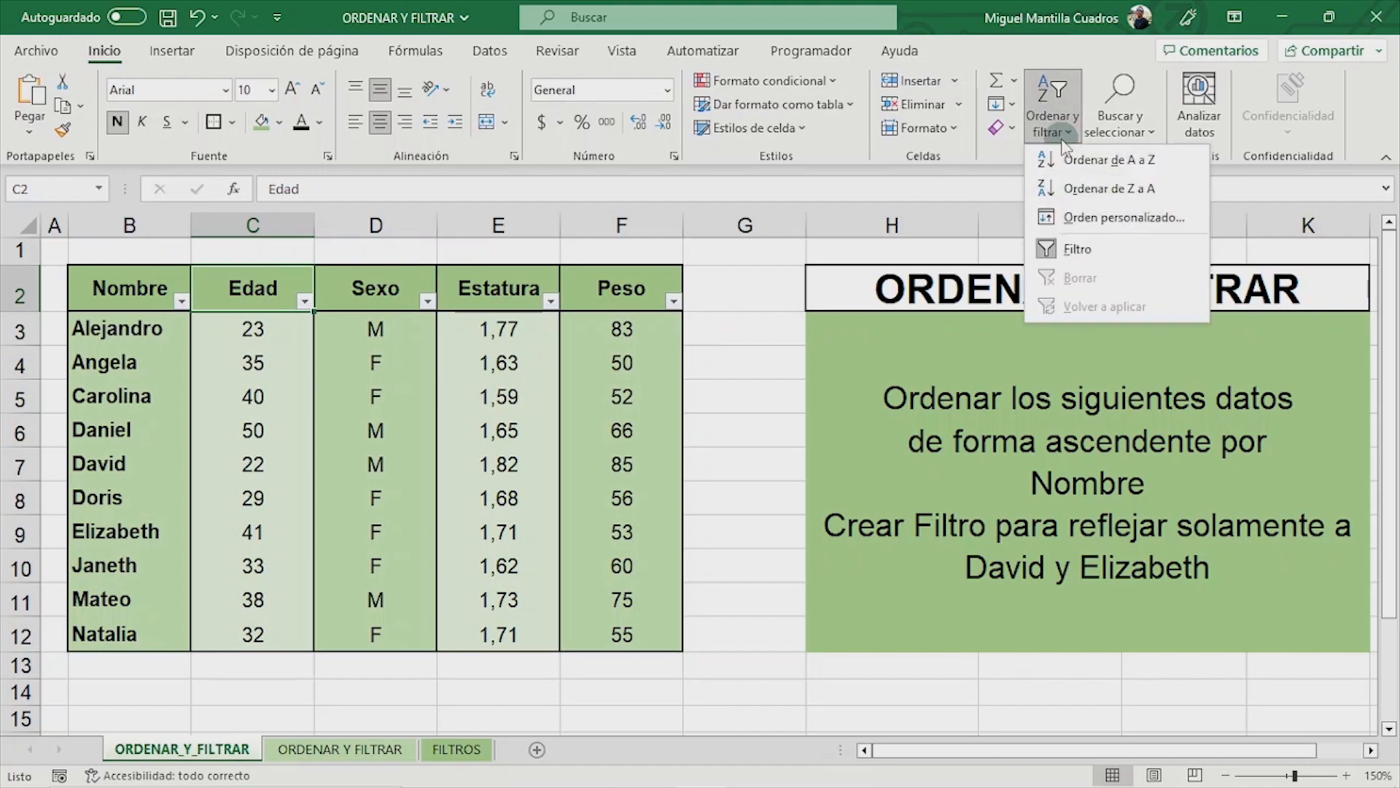
click(1077, 252)
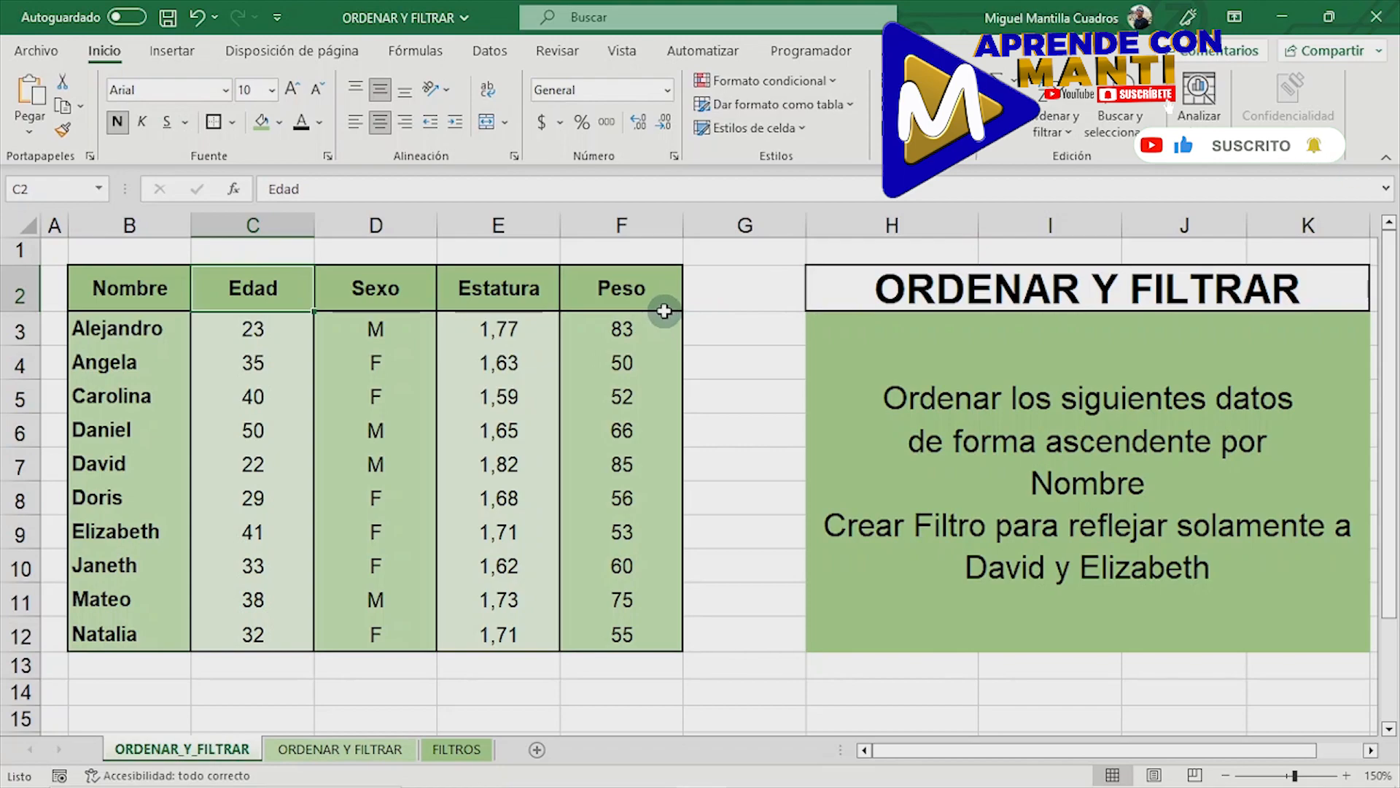
- Turn filtering back on for the table, starting from the Nombre header cell B2
click(130, 291)
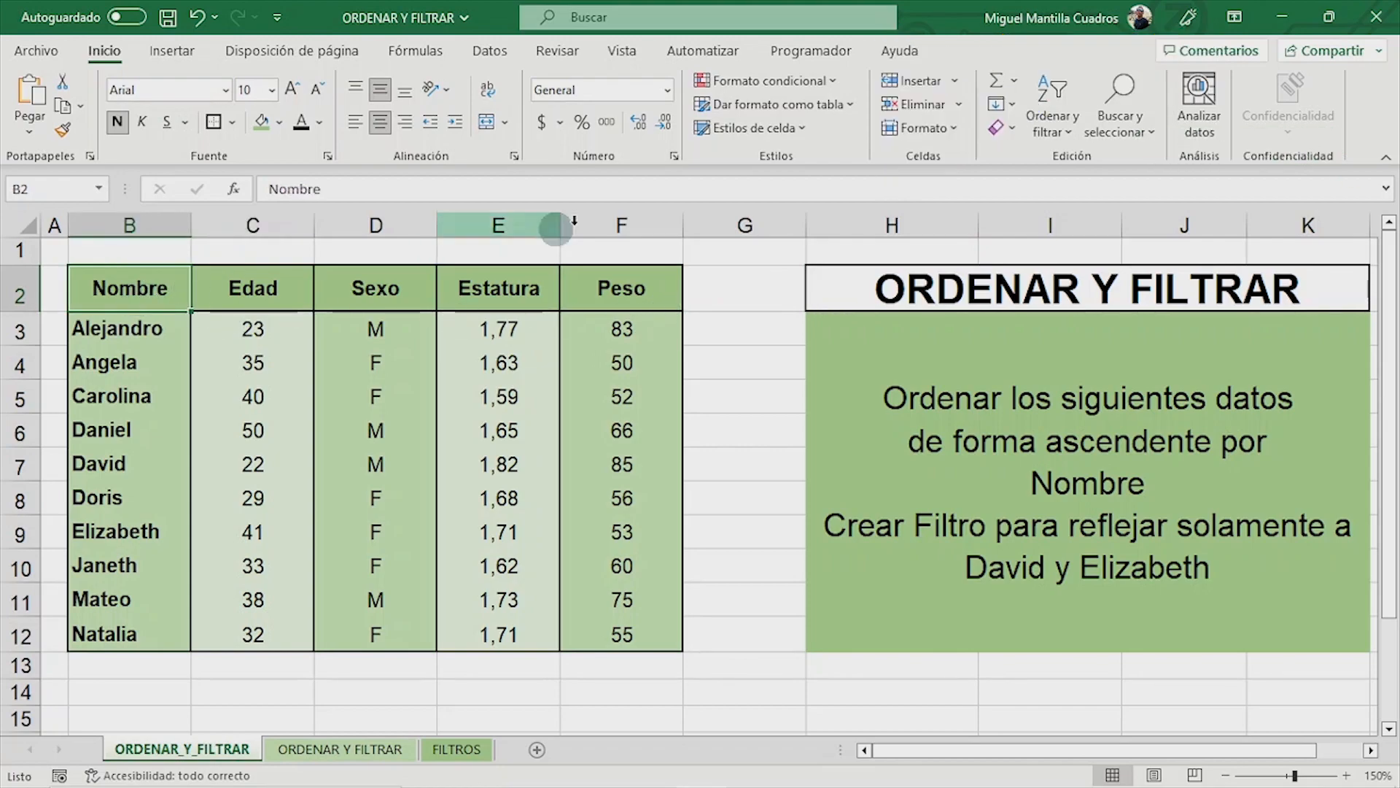
click(1056, 129)
click(1074, 249)
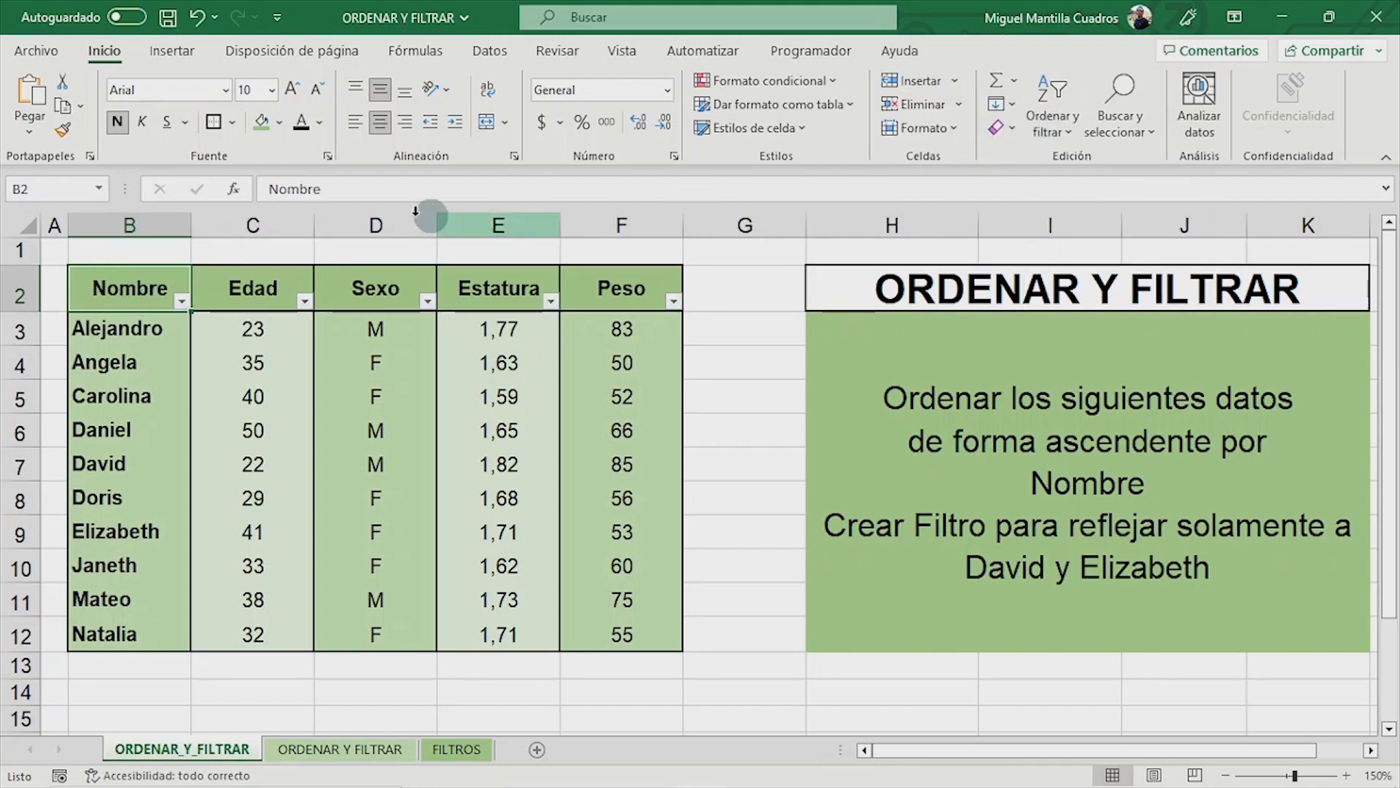
- Apply a Nombre filter that keeps only the two names requested in the exercise
click(181, 301)
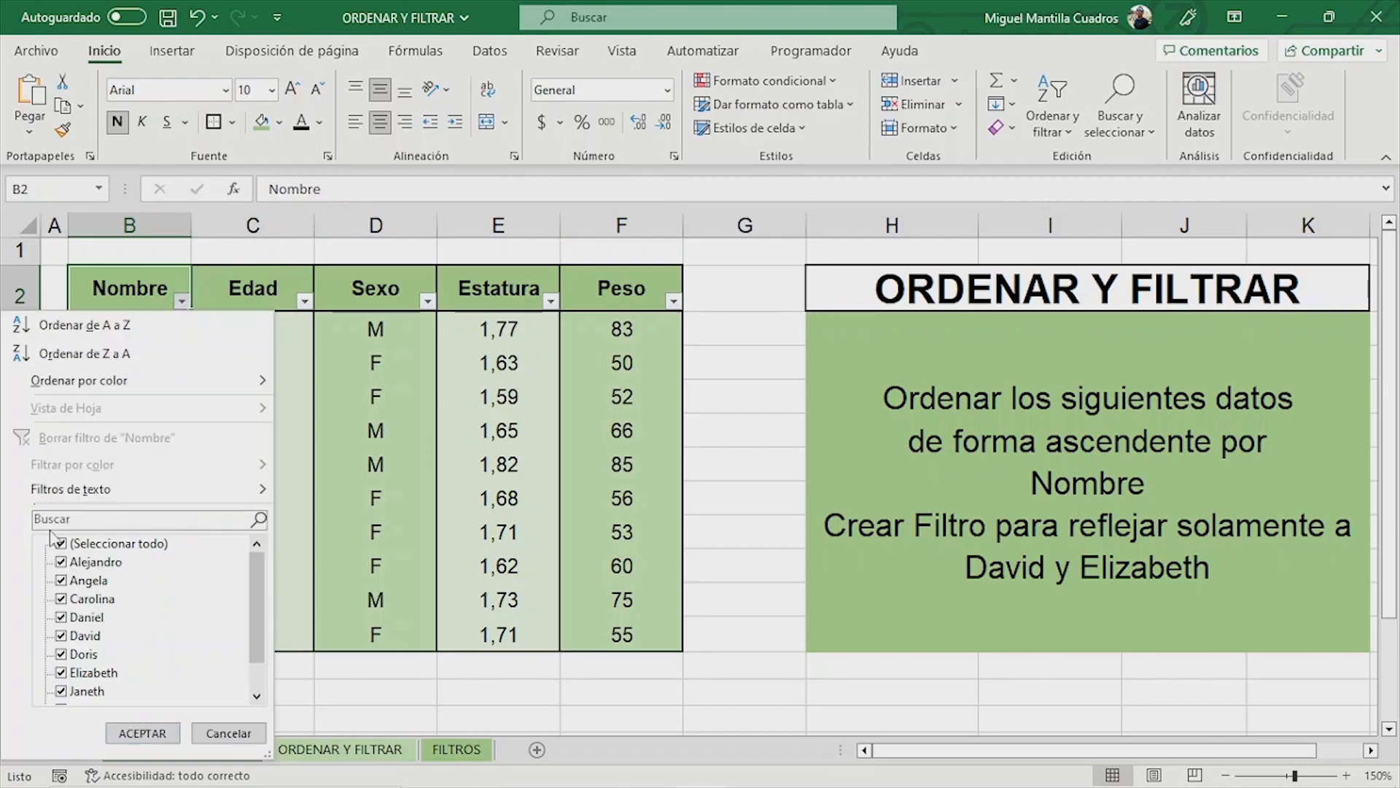
click(96, 547)
click(81, 636)
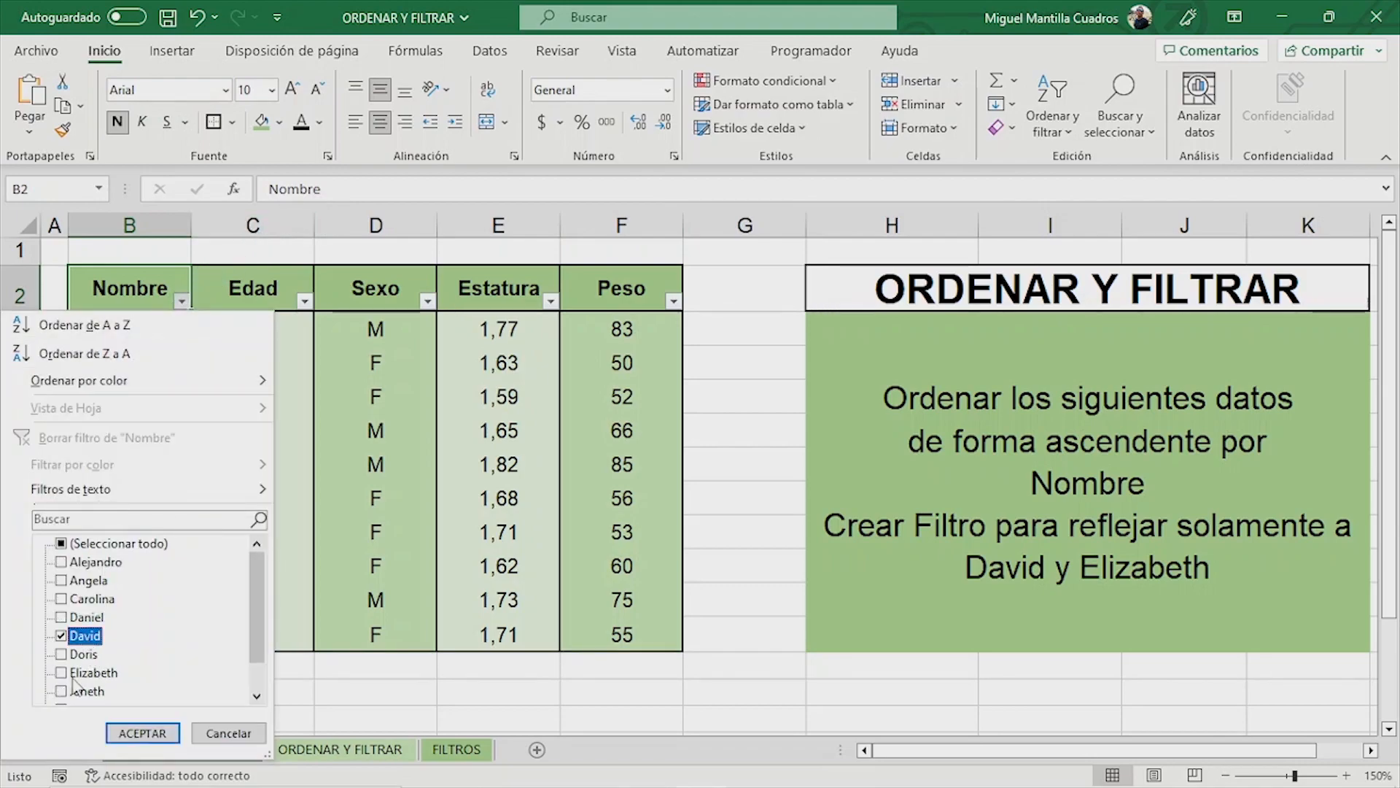
click(82, 673)
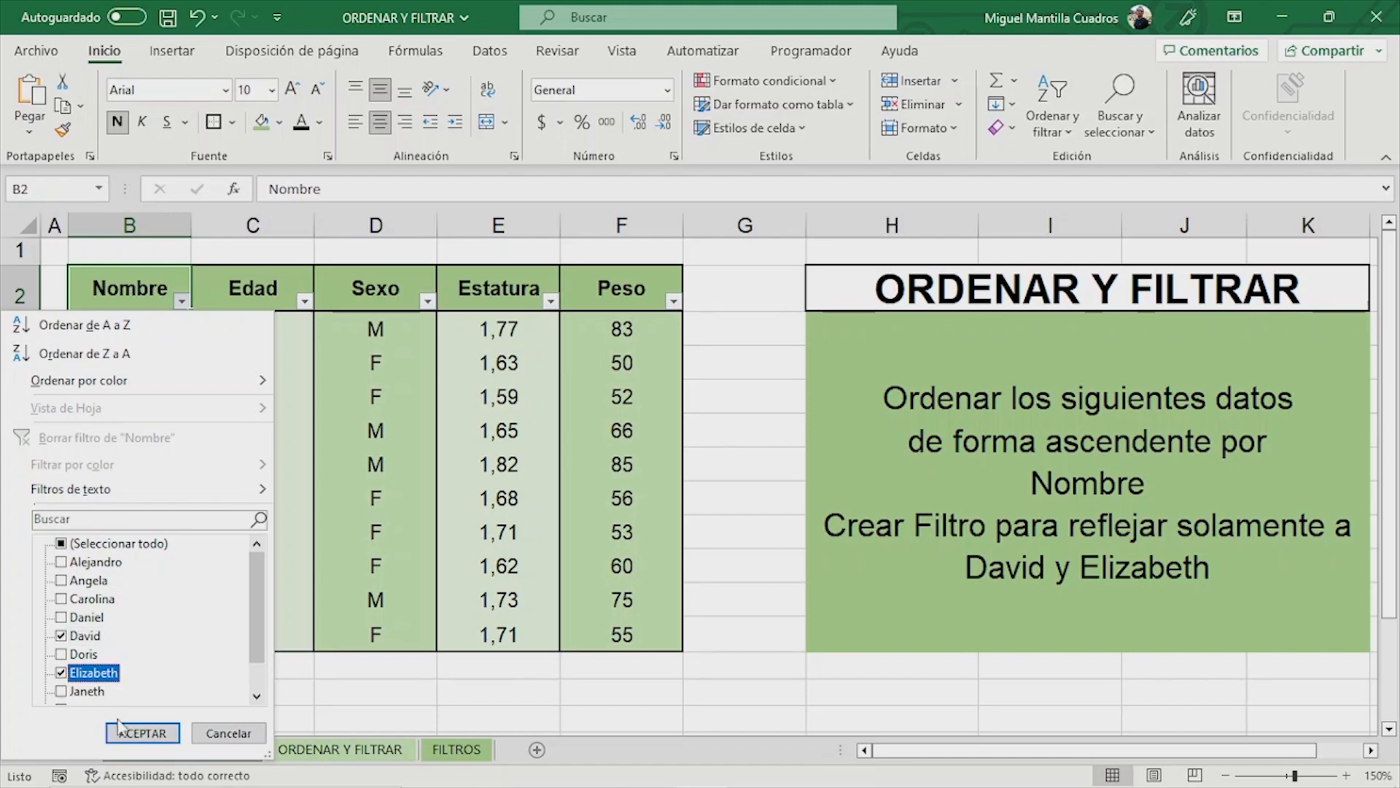
click(138, 733)
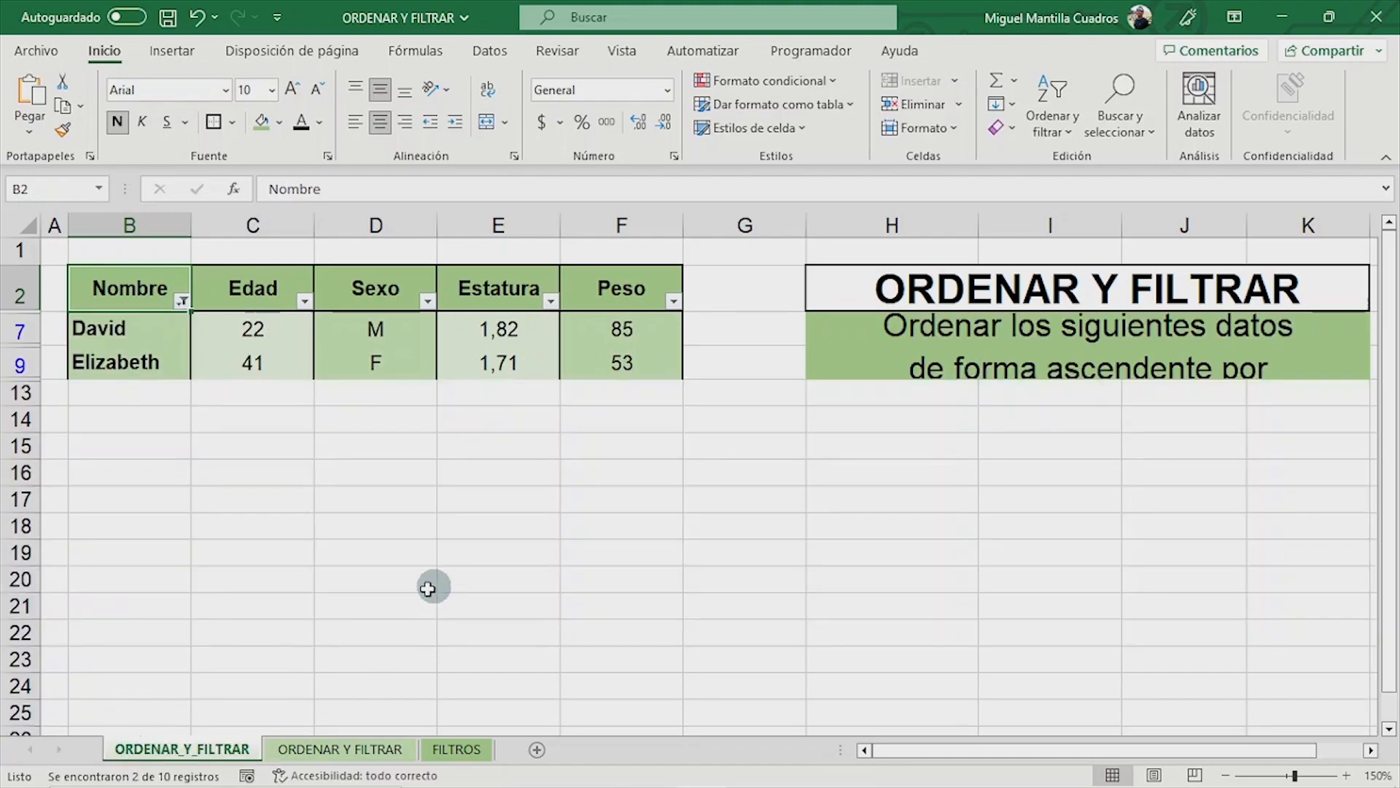
- Switch to the ORDENAR Y FILTRAR sheet and open a custom sort for its table from cell D3
click(325, 751)
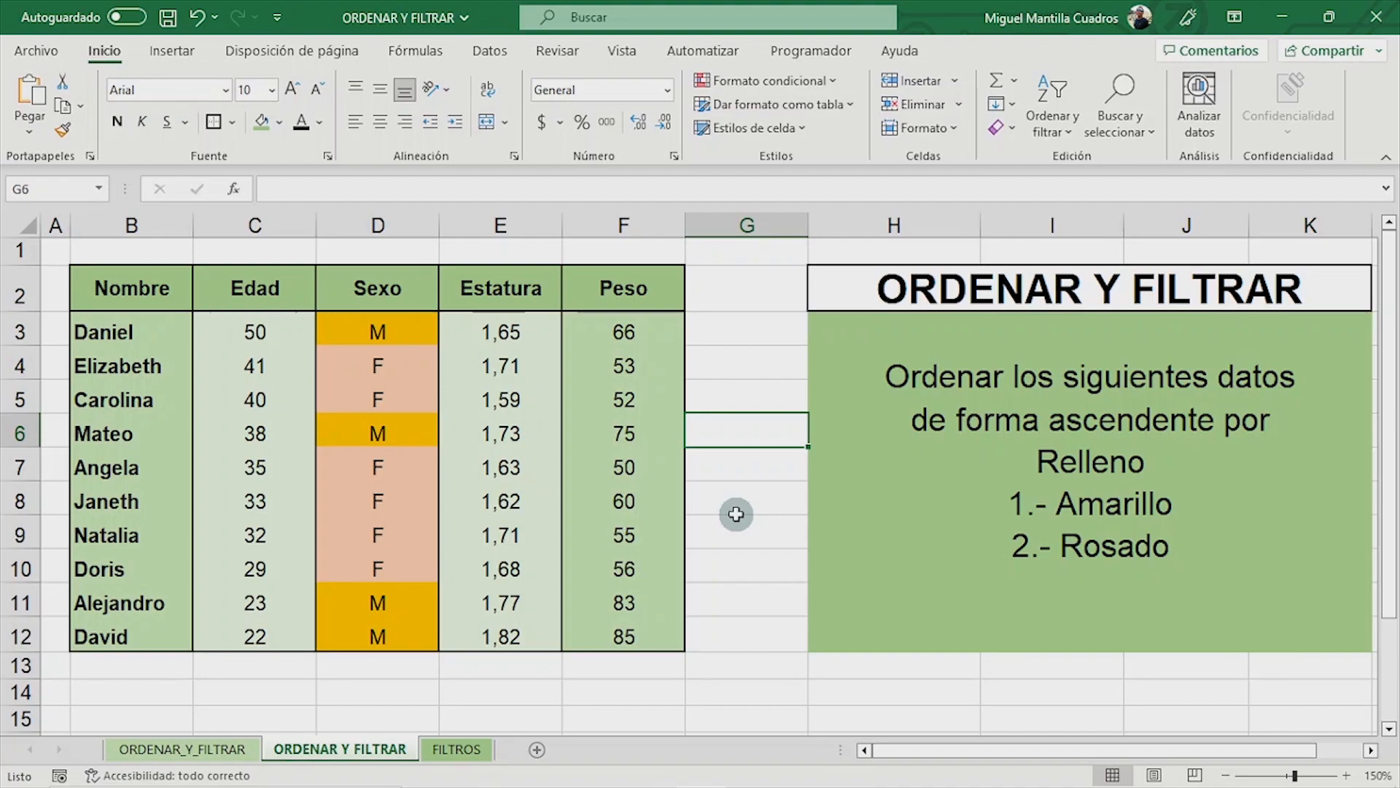
click(392, 332)
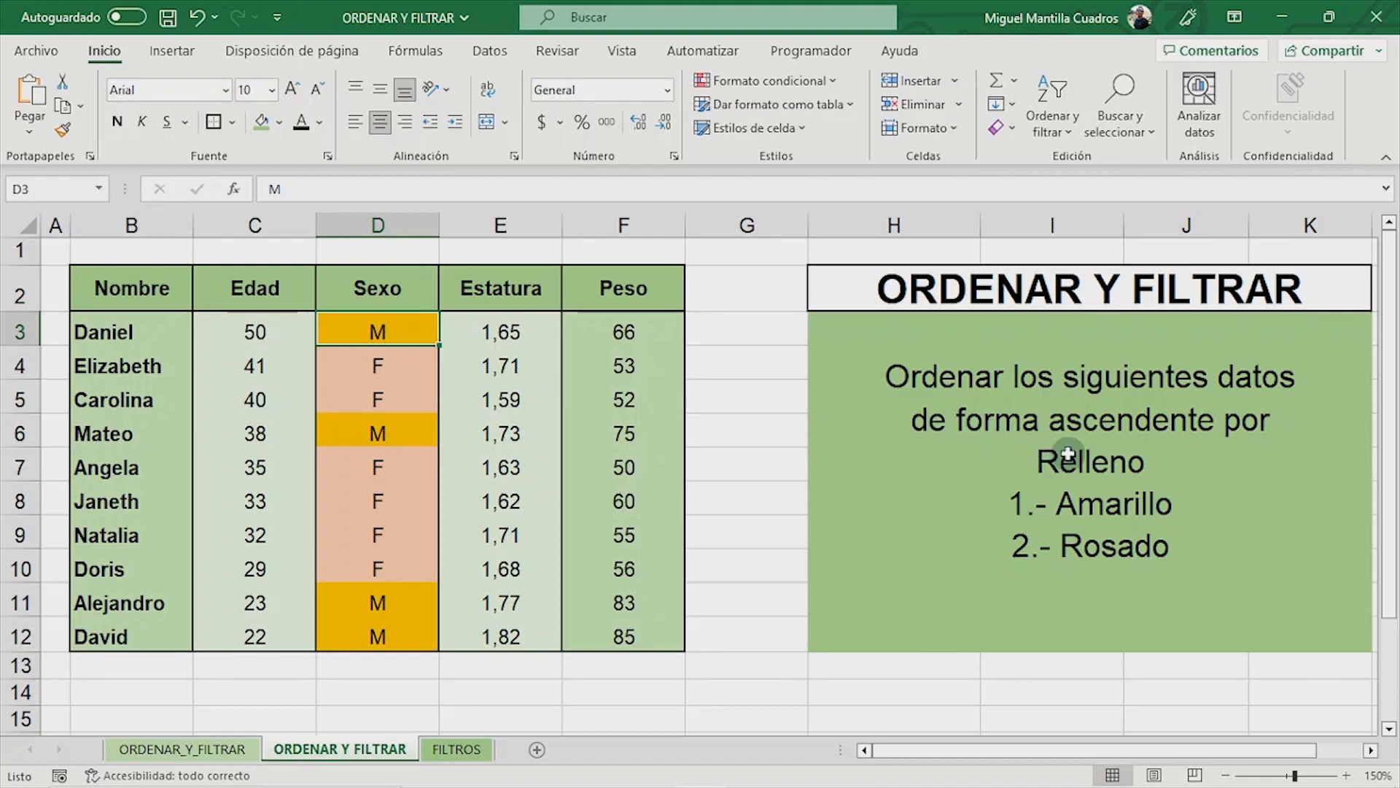
click(1069, 133)
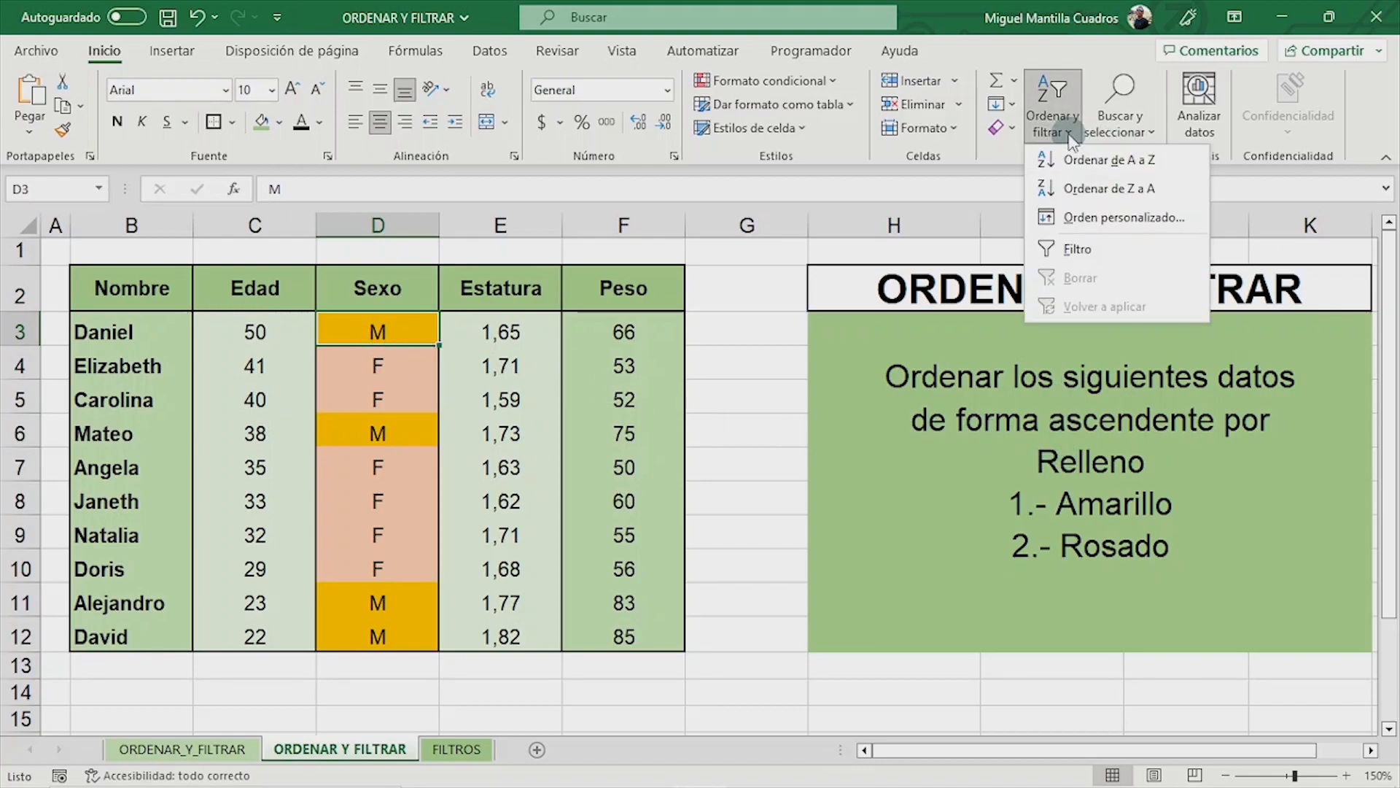
click(1069, 230)
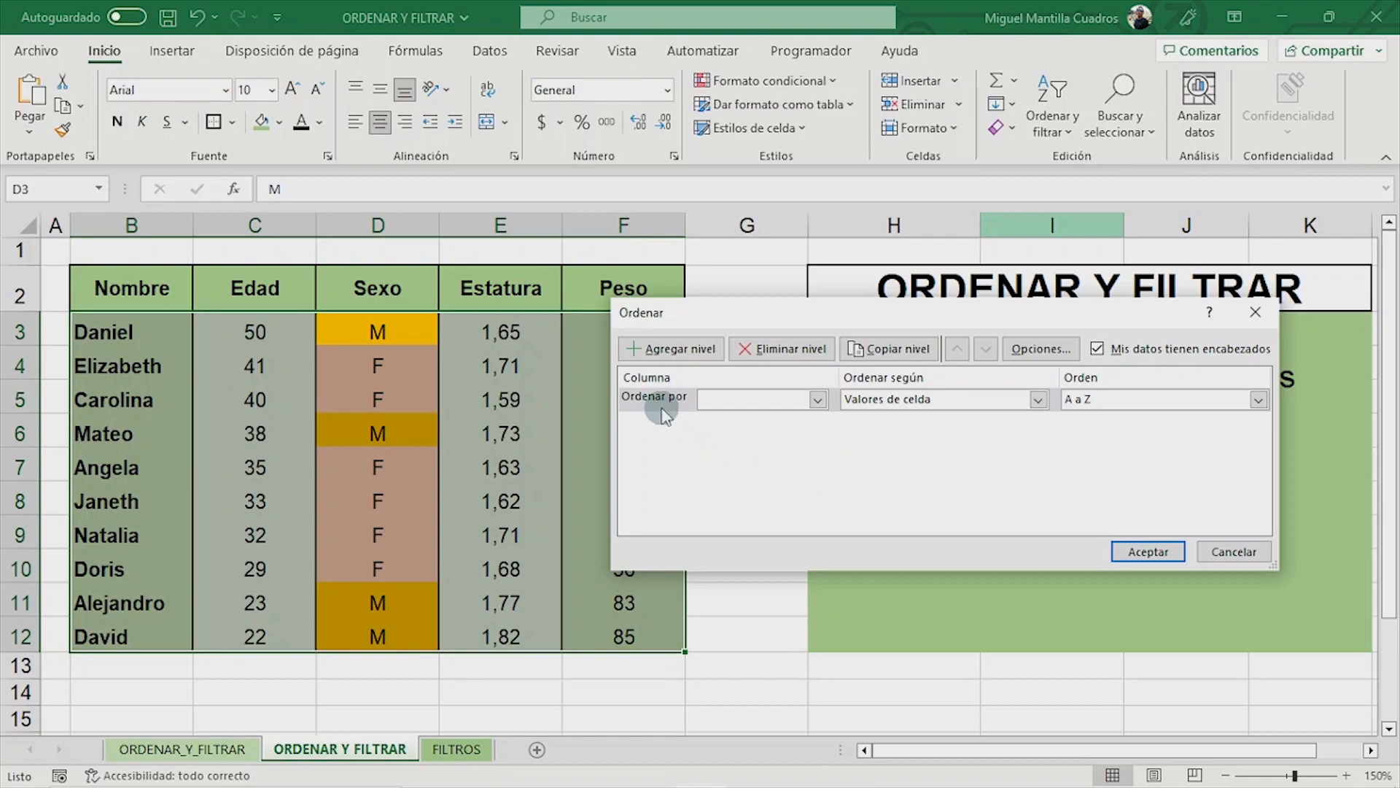
- Set the first sort level to Sexo by Color de celda, with yellow En la parte superior
click(819, 400)
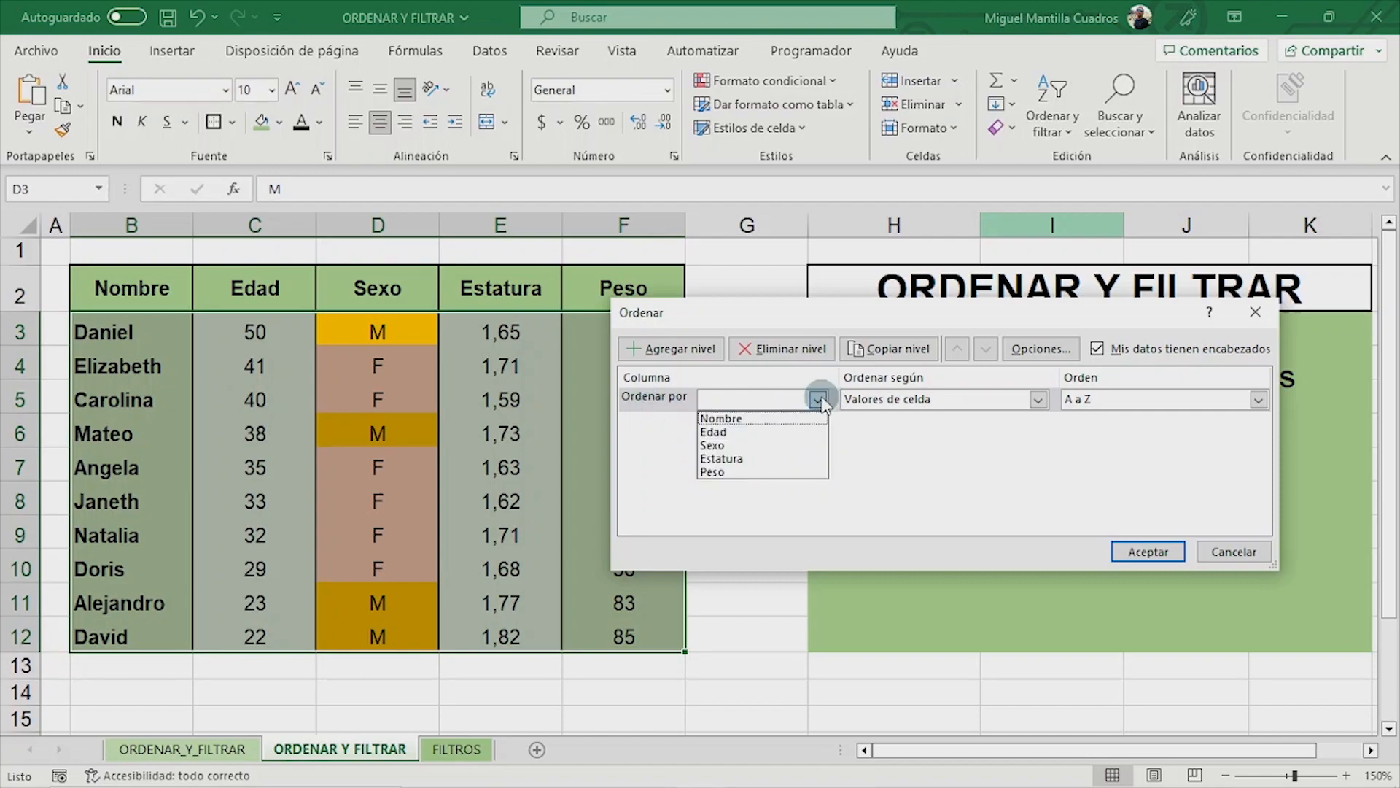
click(751, 445)
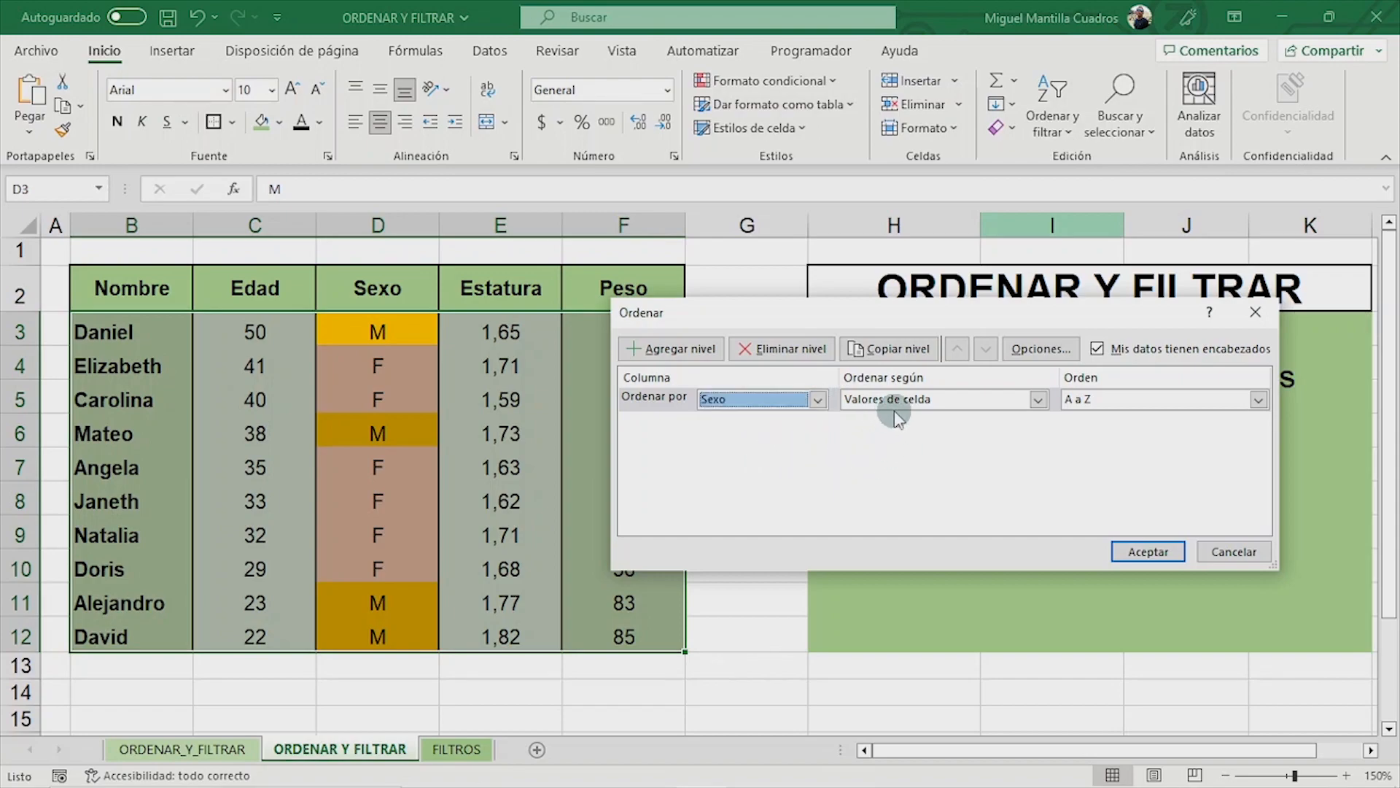
click(1038, 401)
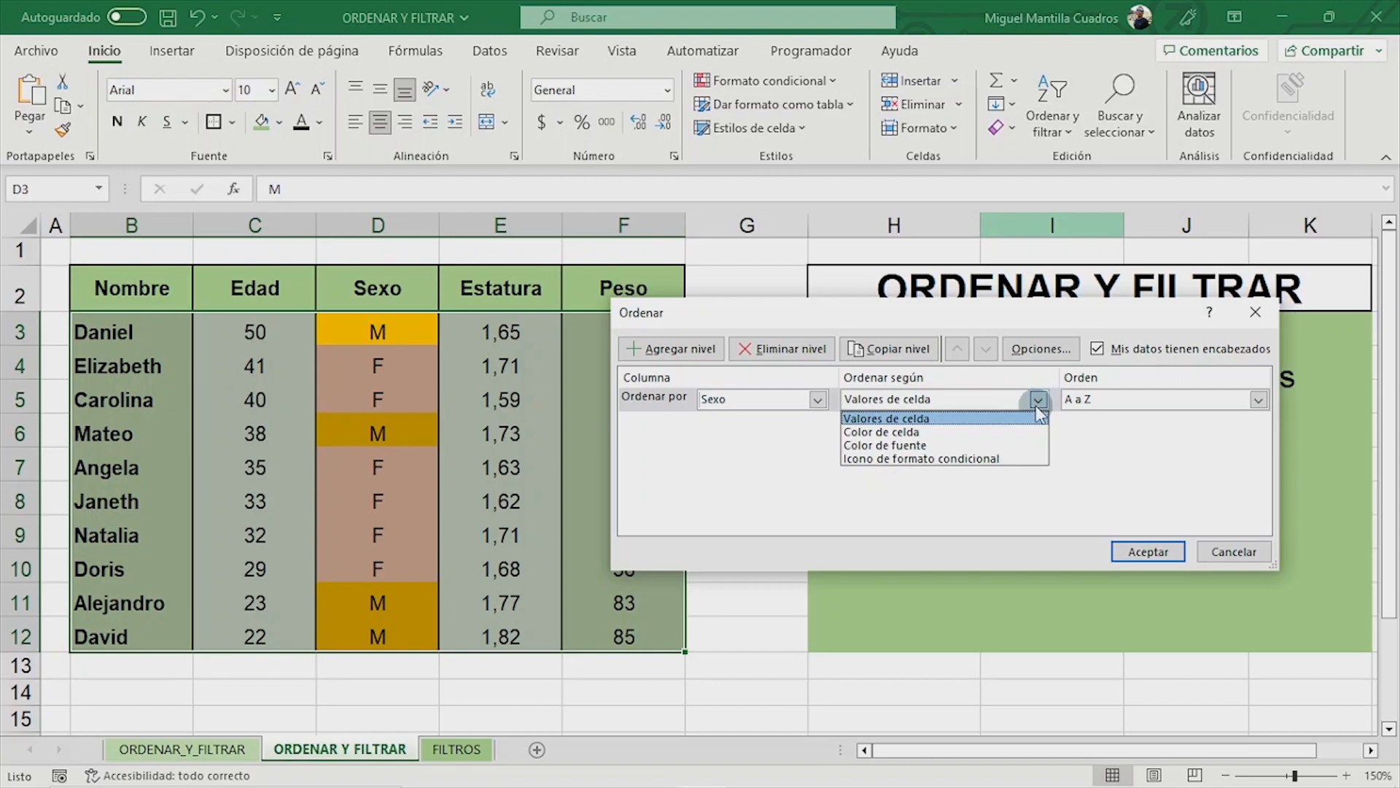
click(1003, 432)
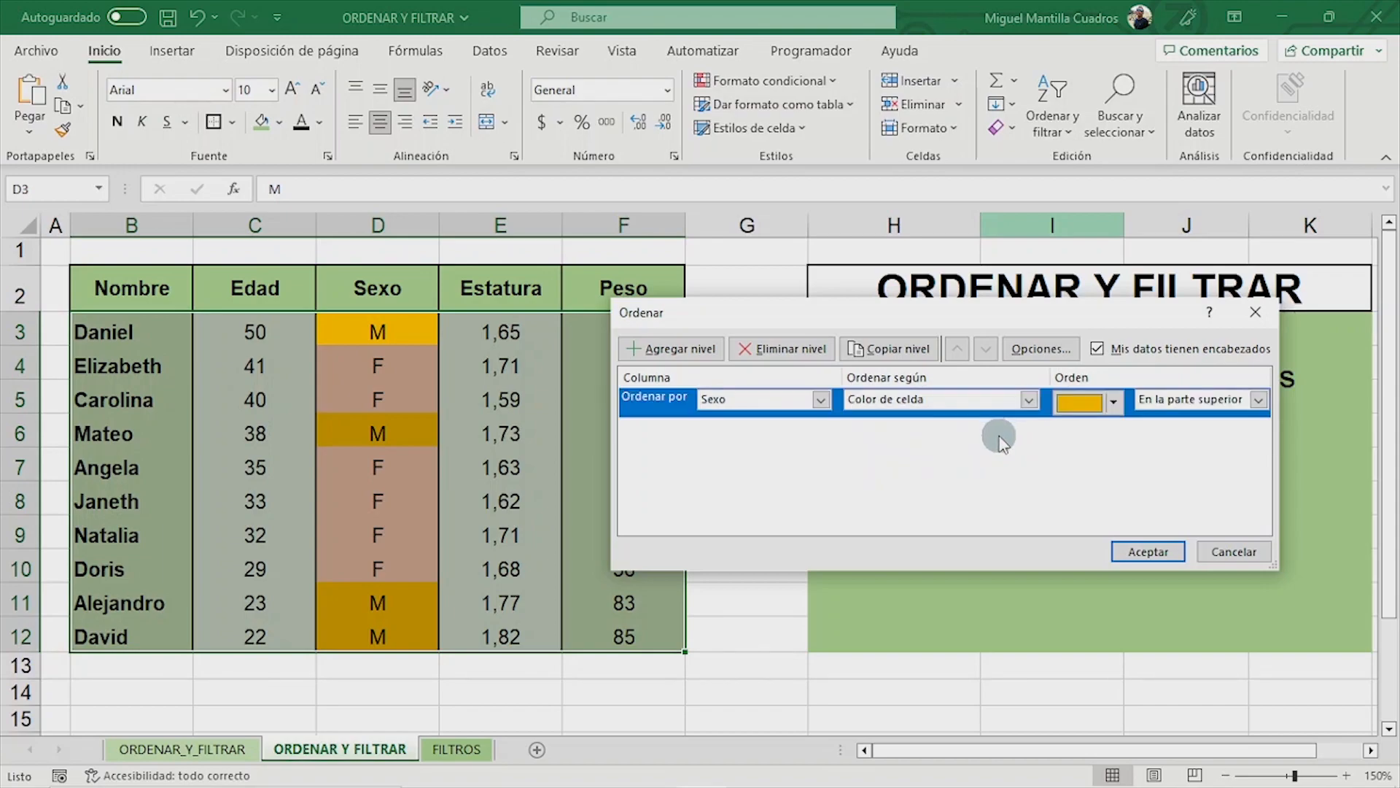
click(1114, 401)
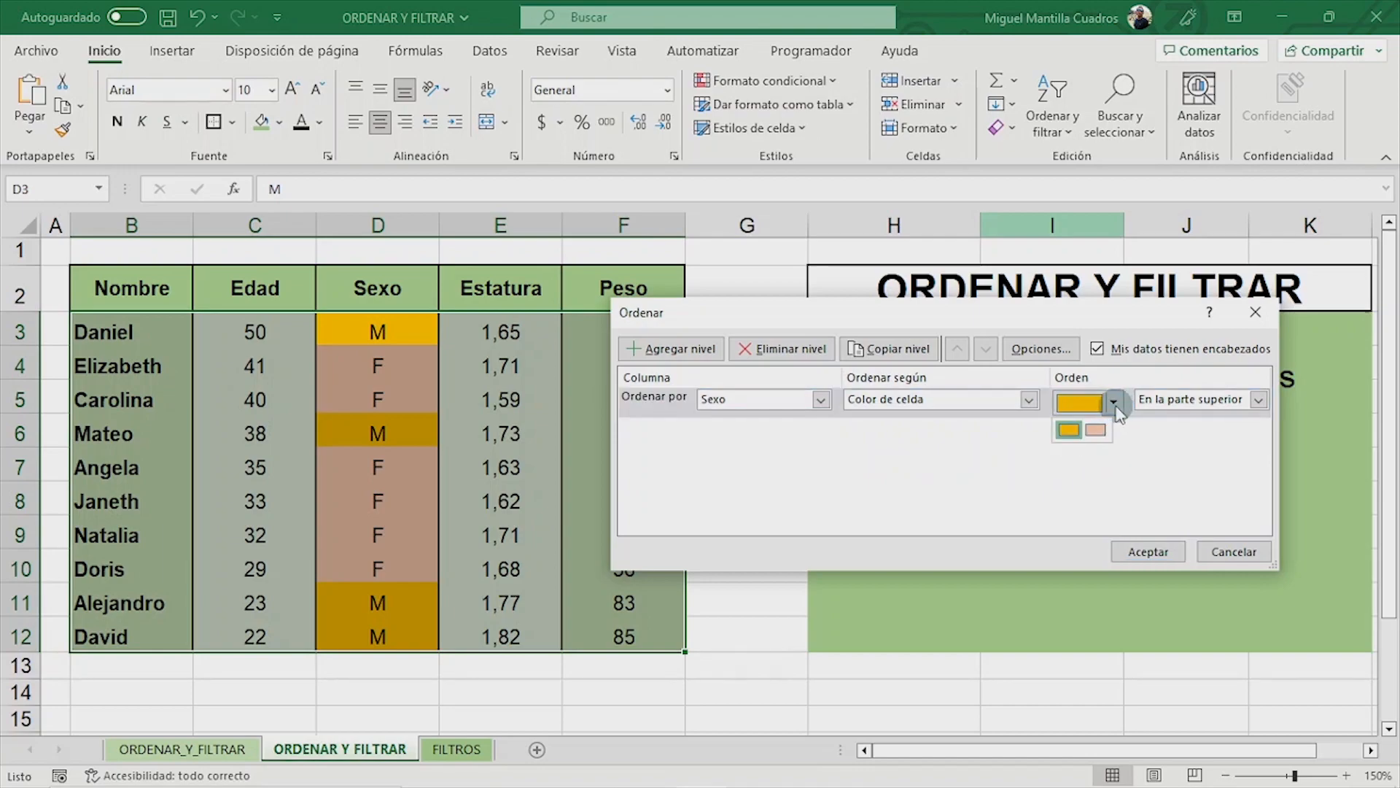
click(1069, 430)
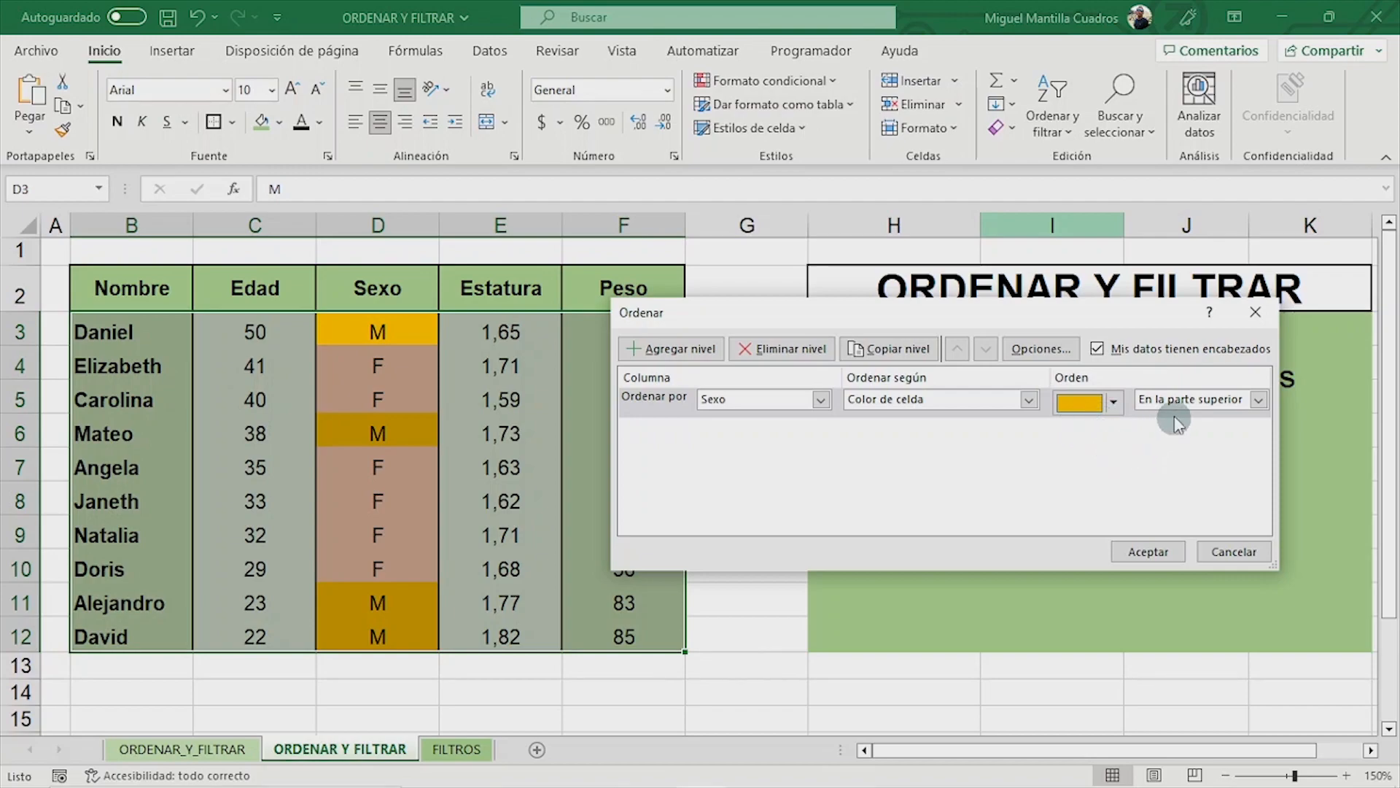
click(1259, 400)
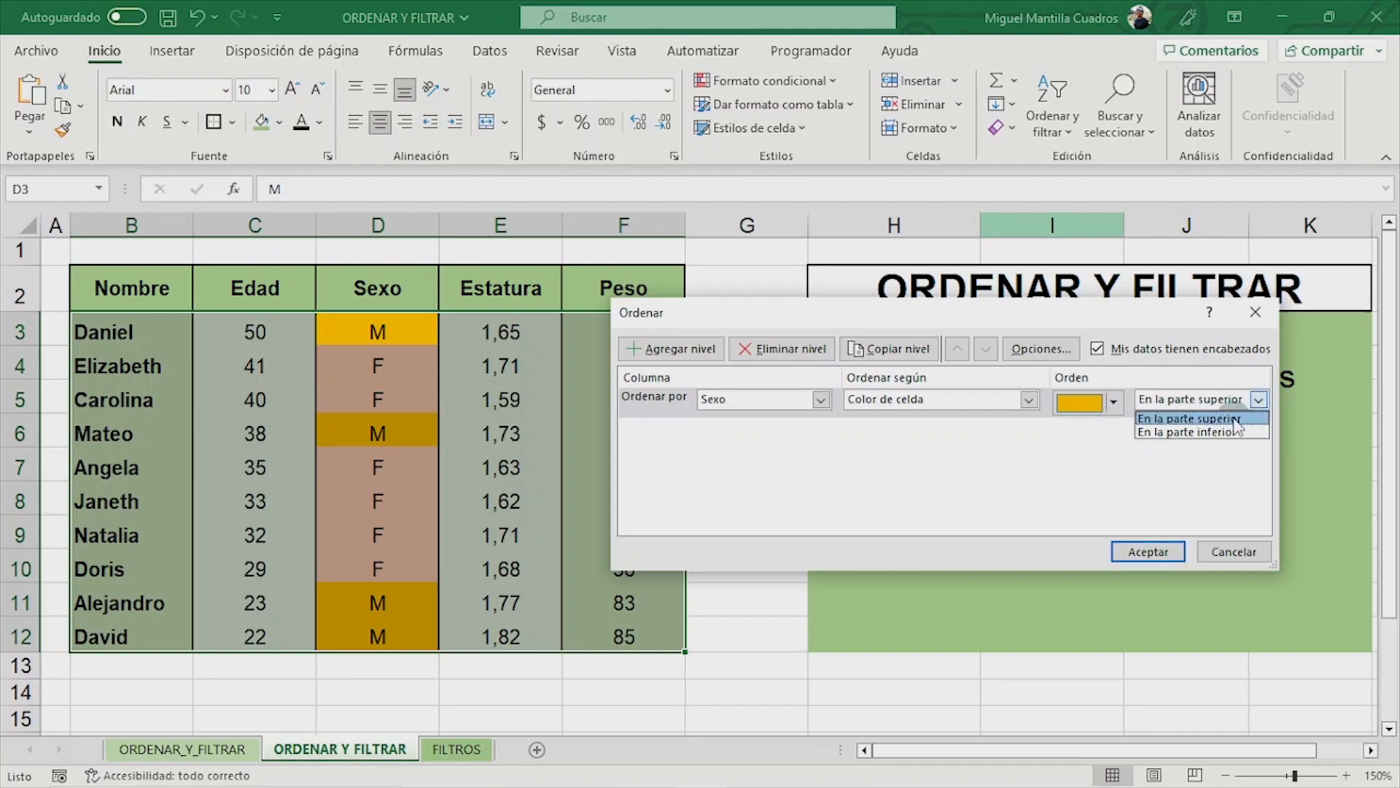
click(1238, 420)
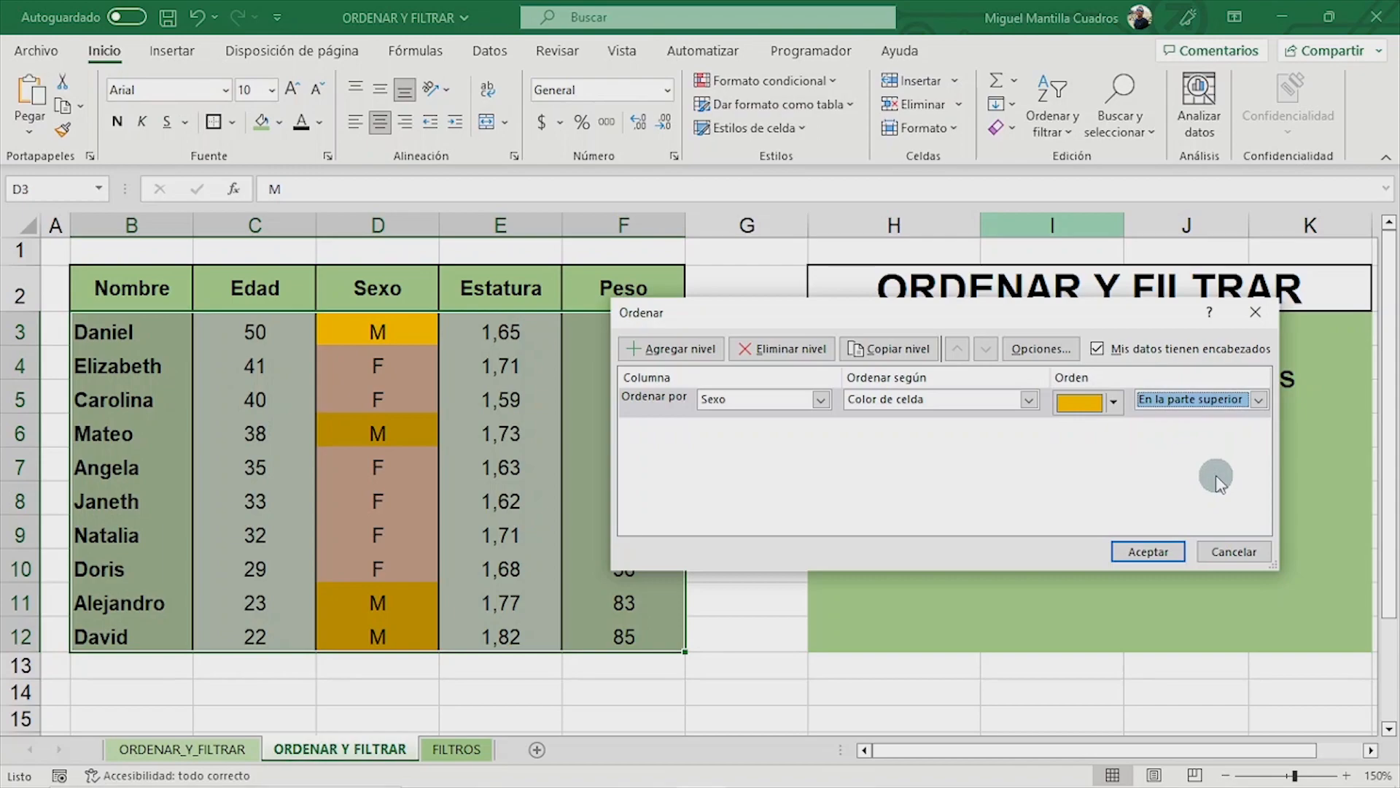
- Add a second sort level for Sexo by Color de celda, with pink En la parte inferior
click(666, 351)
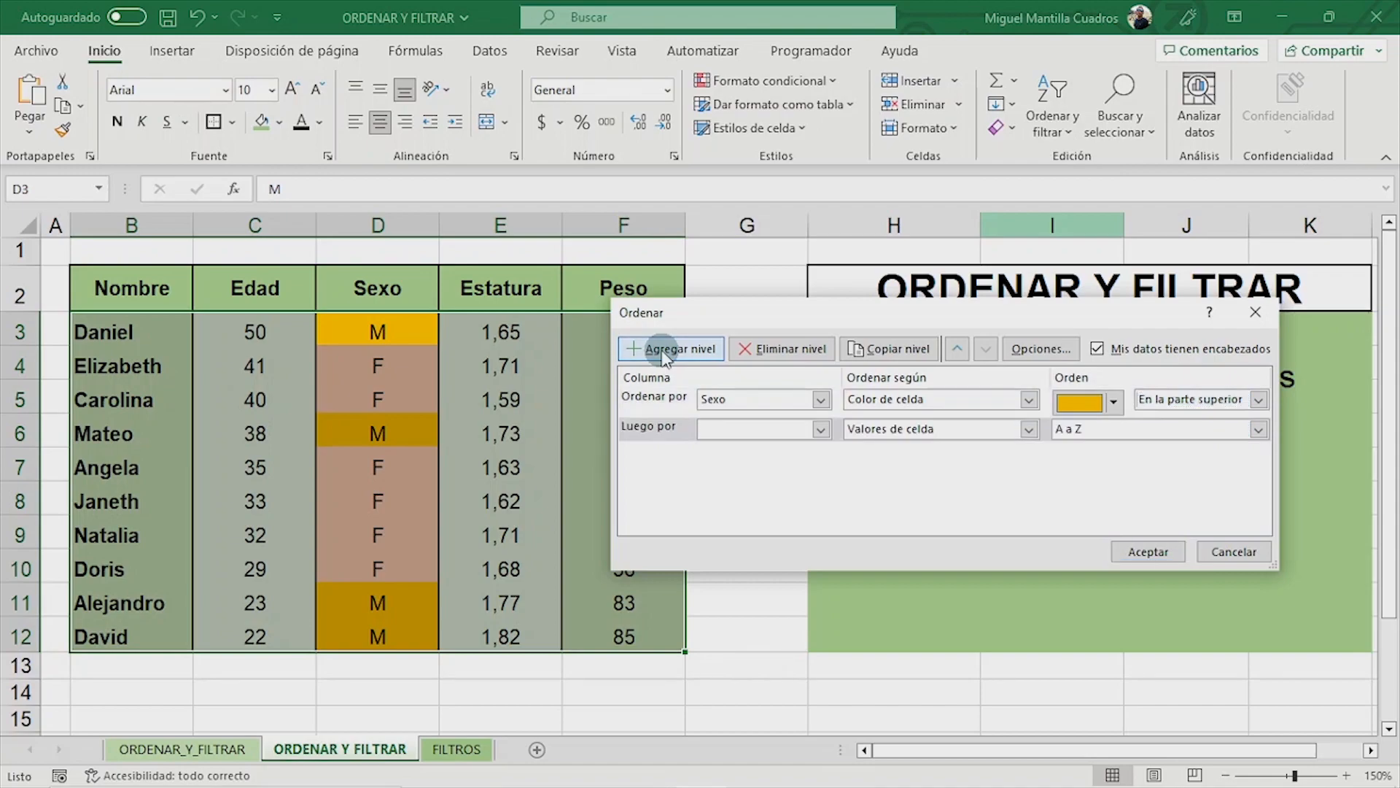
click(822, 430)
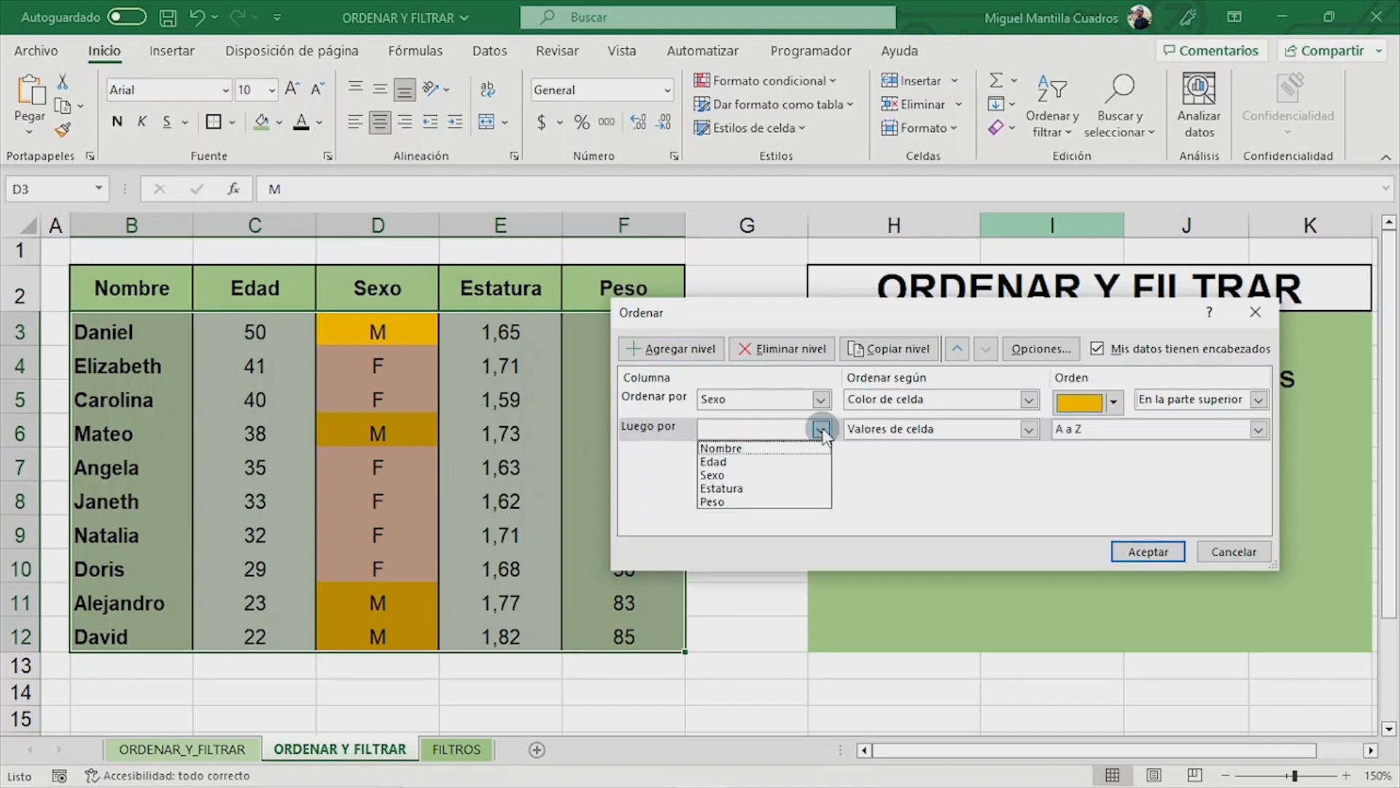
click(760, 478)
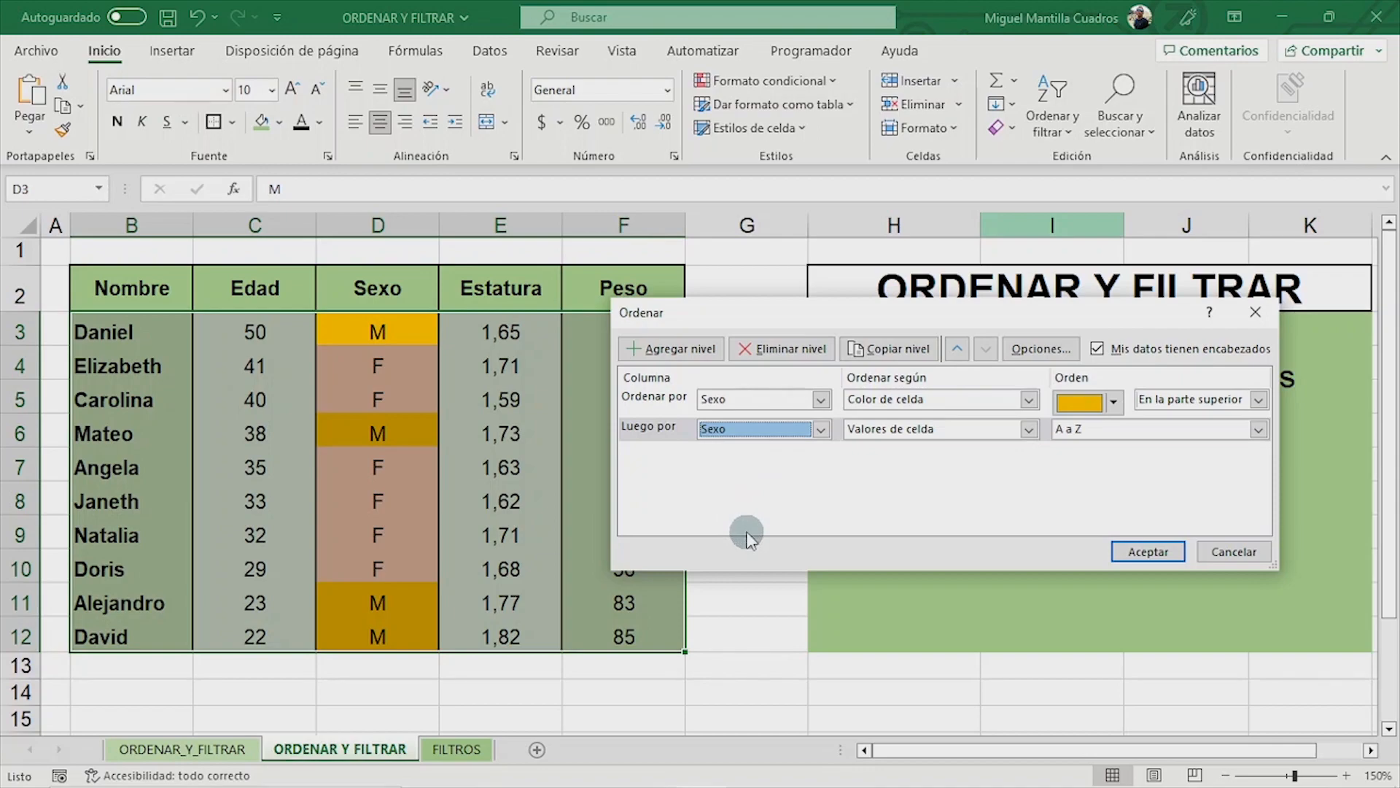
click(1030, 430)
click(1003, 462)
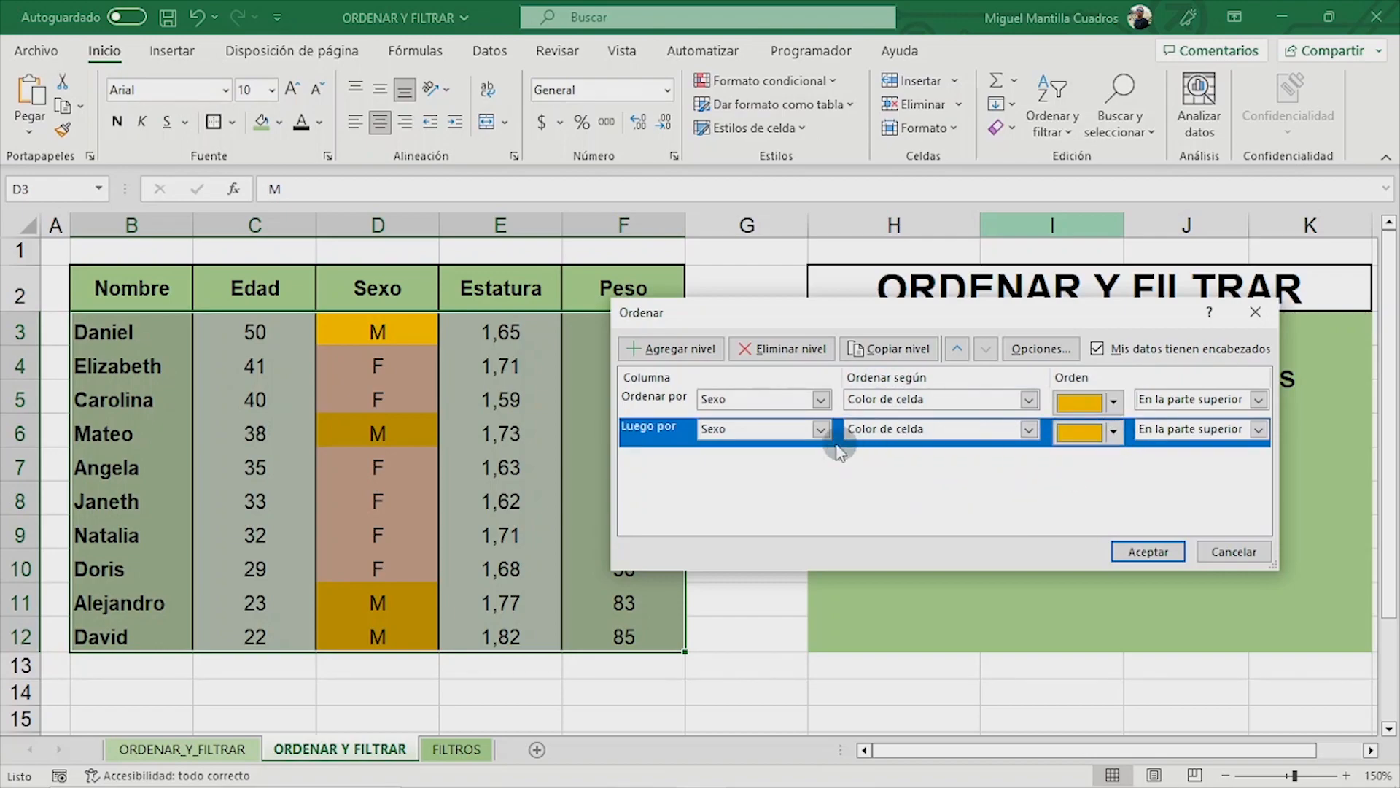
click(1114, 432)
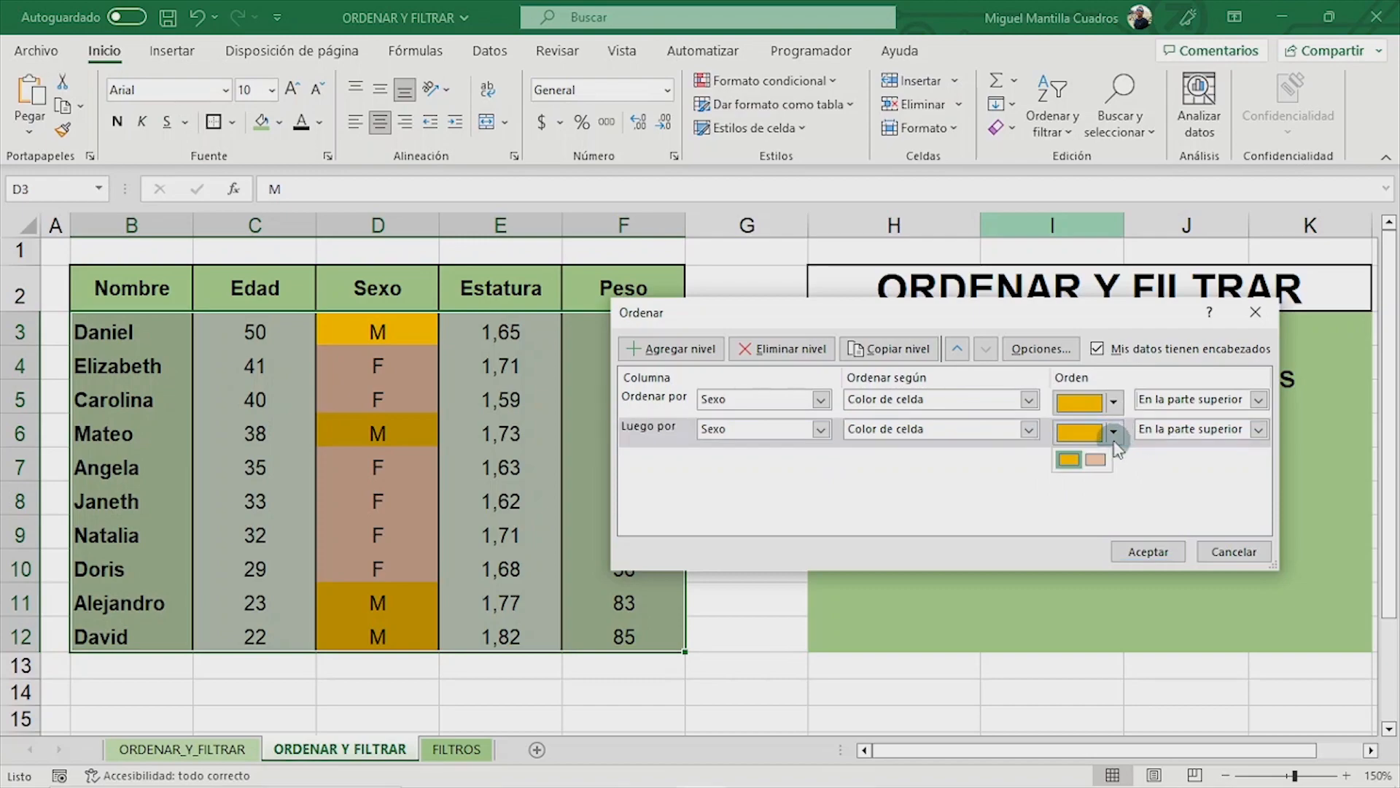
click(1086, 473)
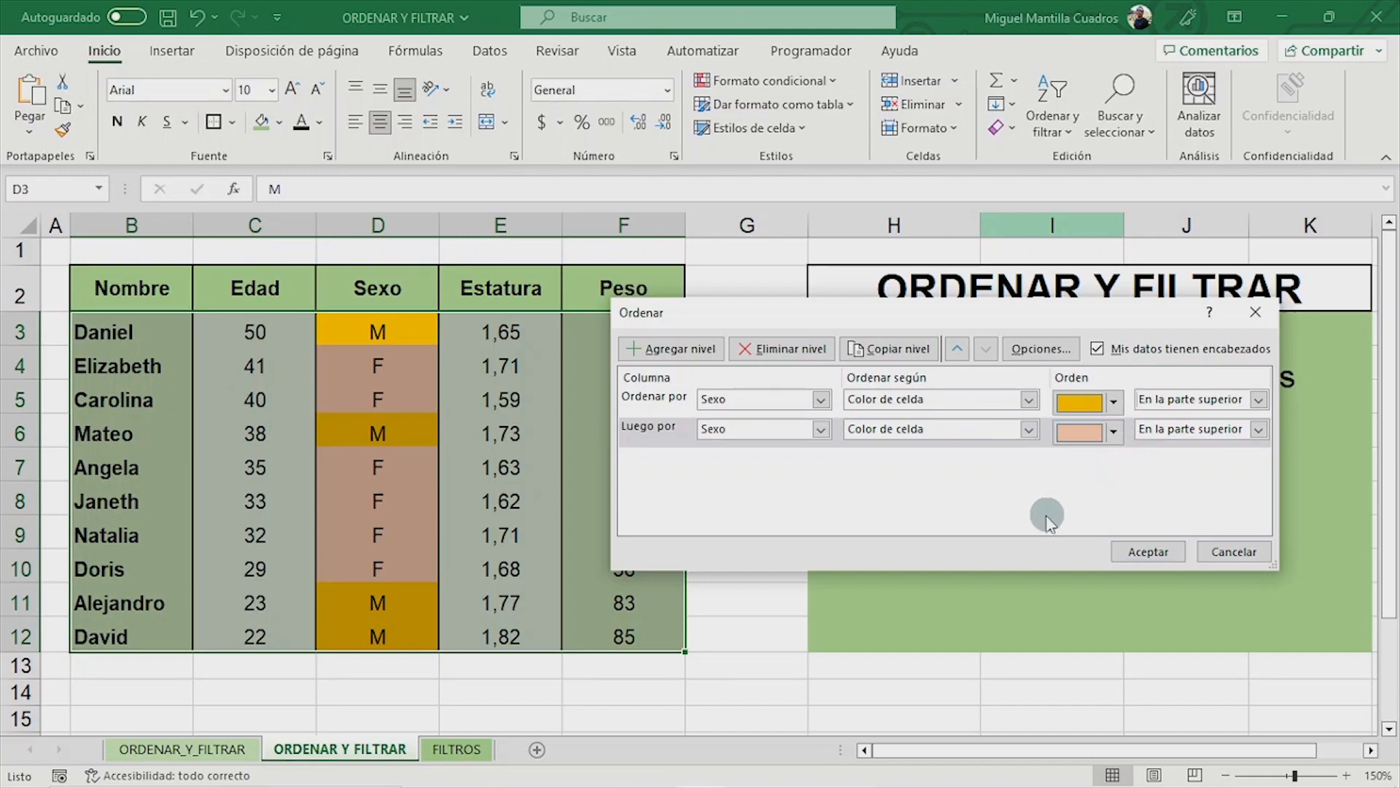
click(1258, 431)
click(1239, 462)
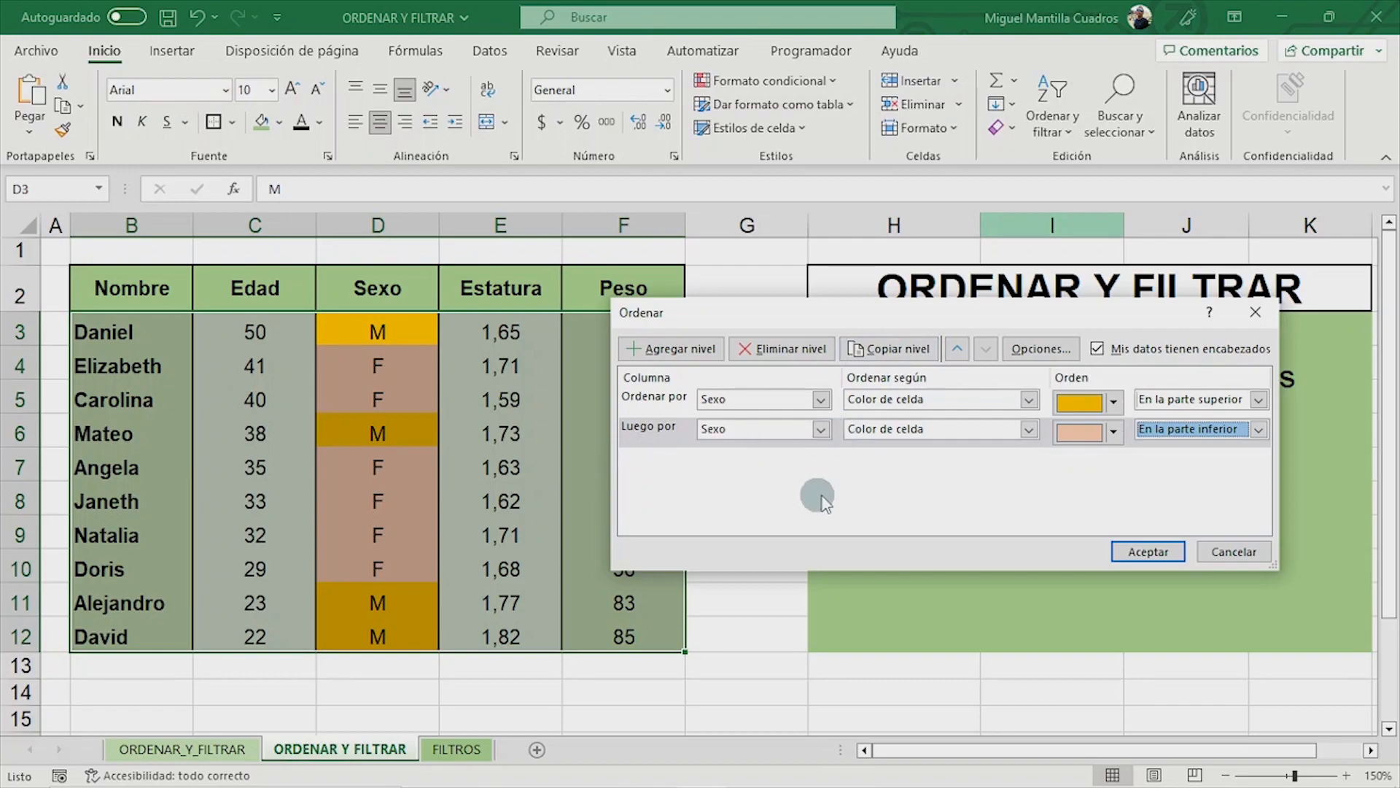
- Apply the two-level Sexo color sort, and reopen the custom sort to add an empty third level below the pink one
click(1132, 549)
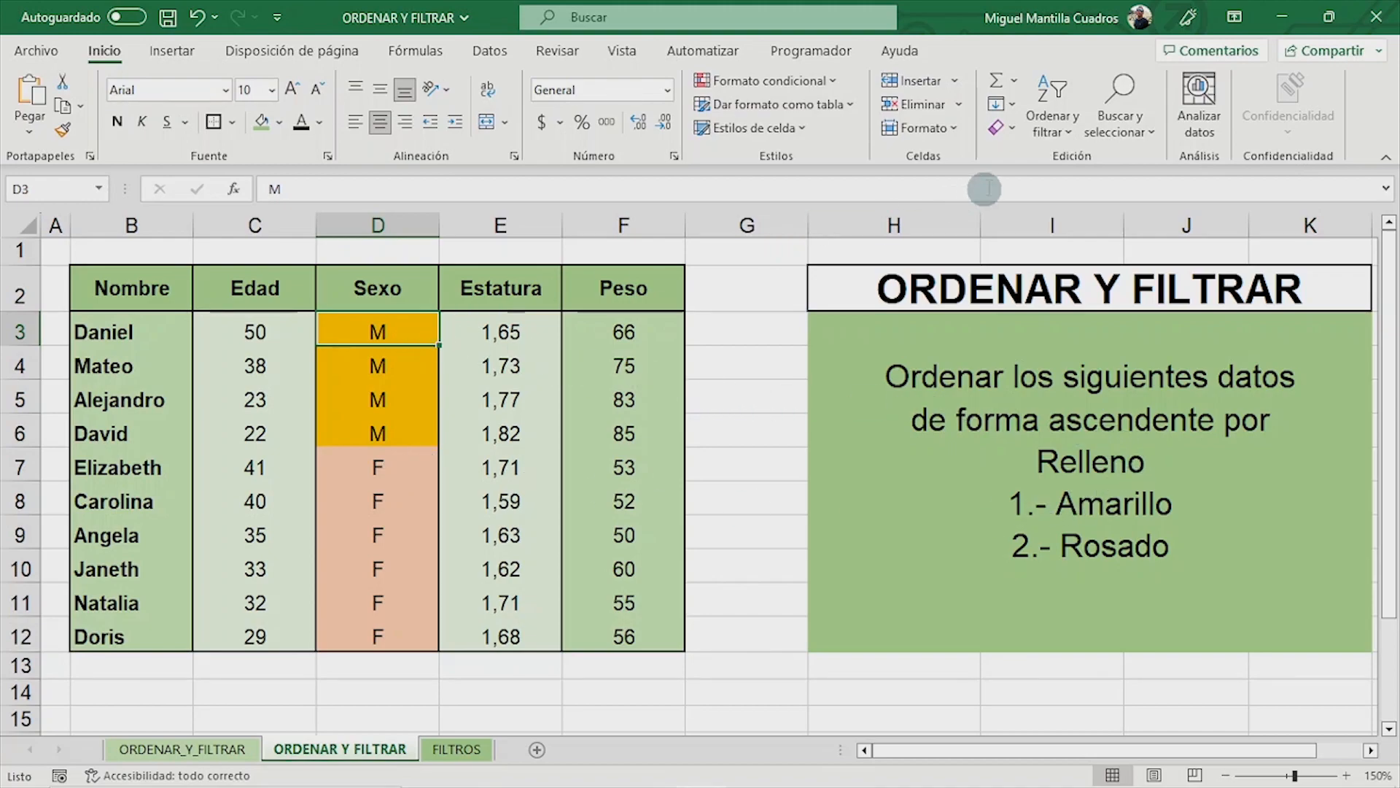
click(1056, 130)
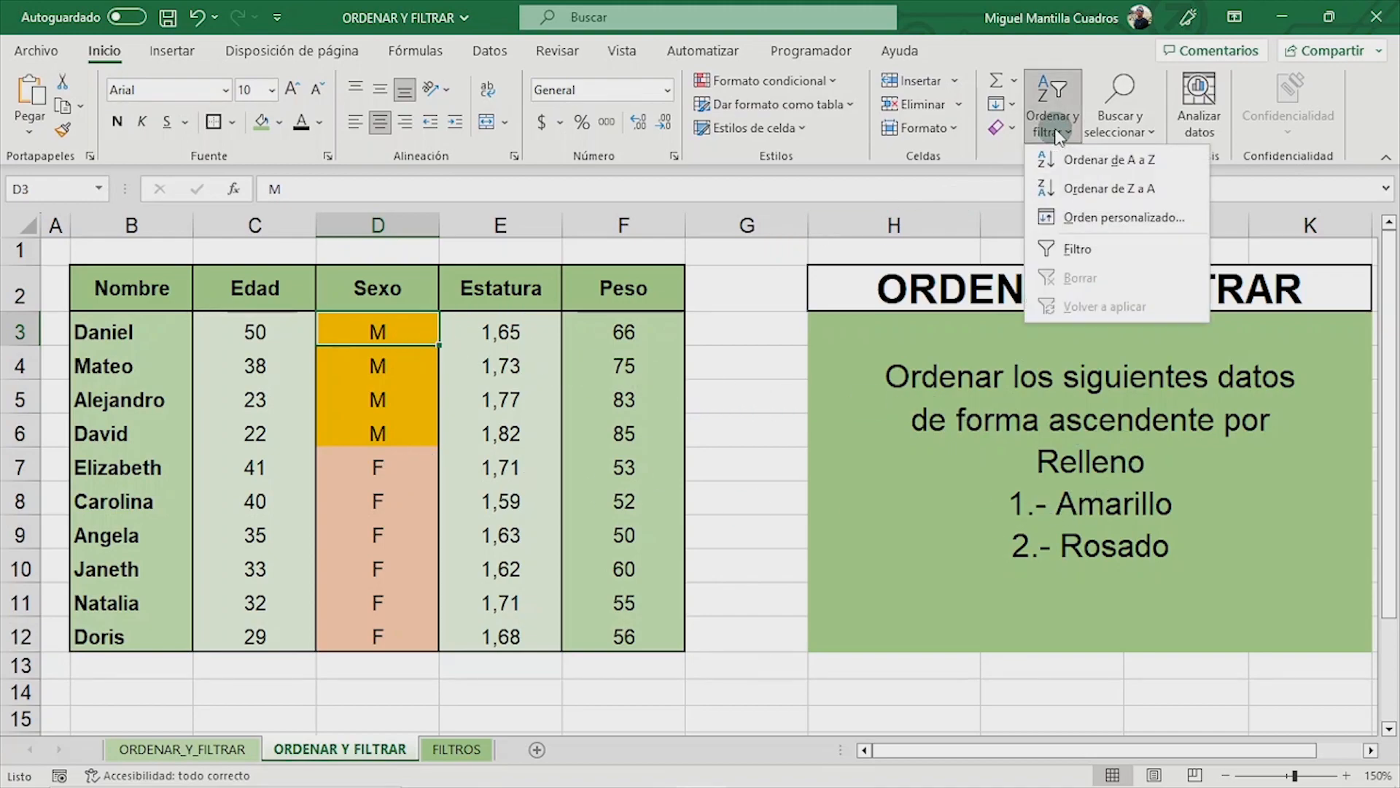
click(1081, 221)
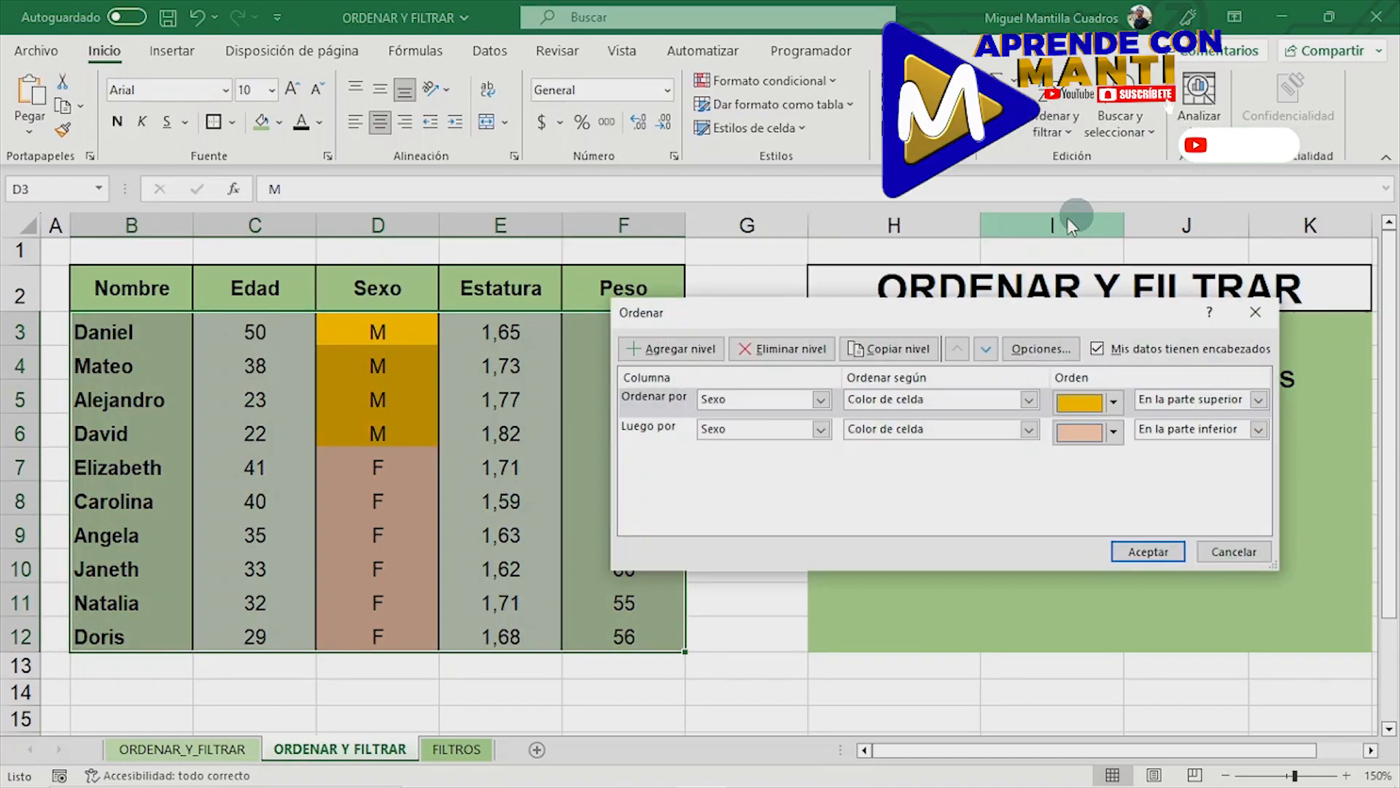
click(677, 350)
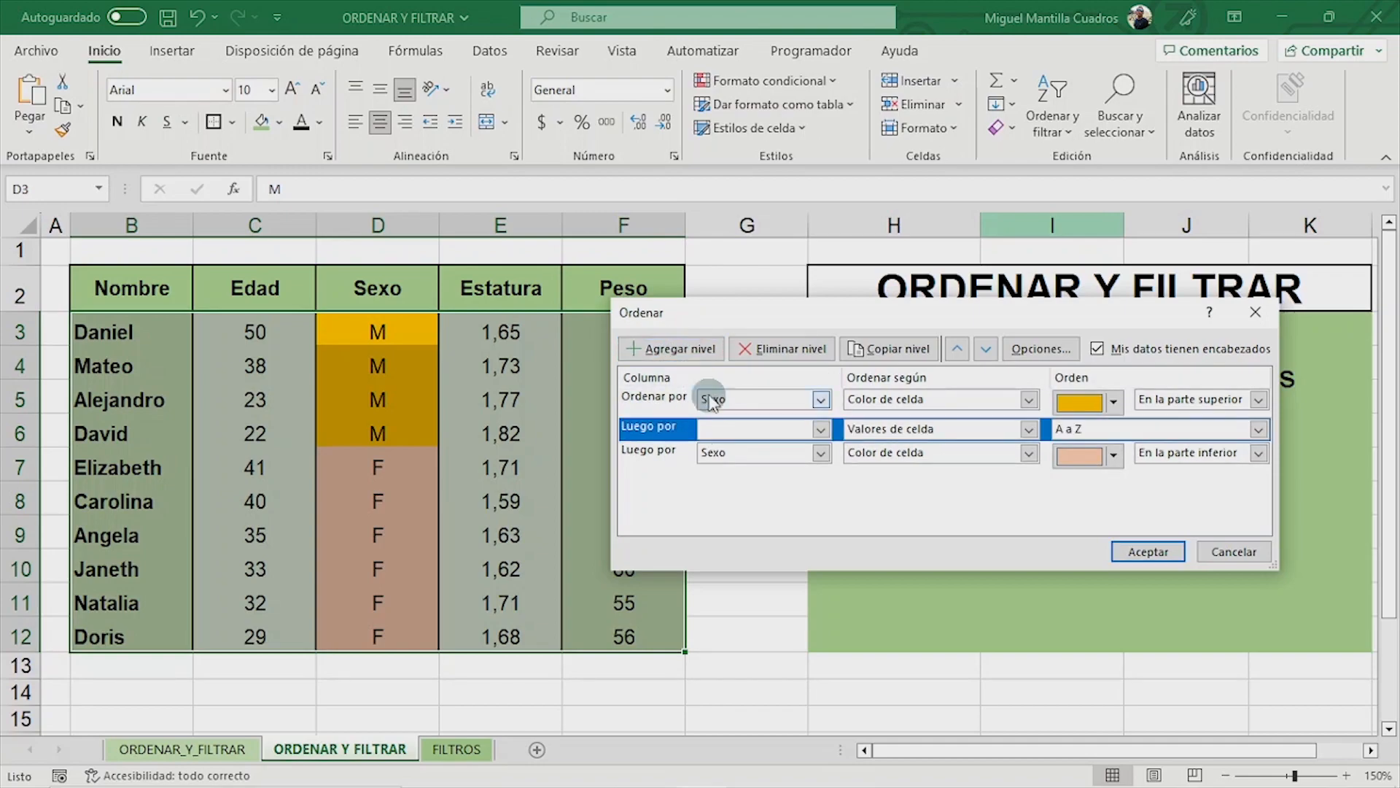
click(782, 349)
click(660, 428)
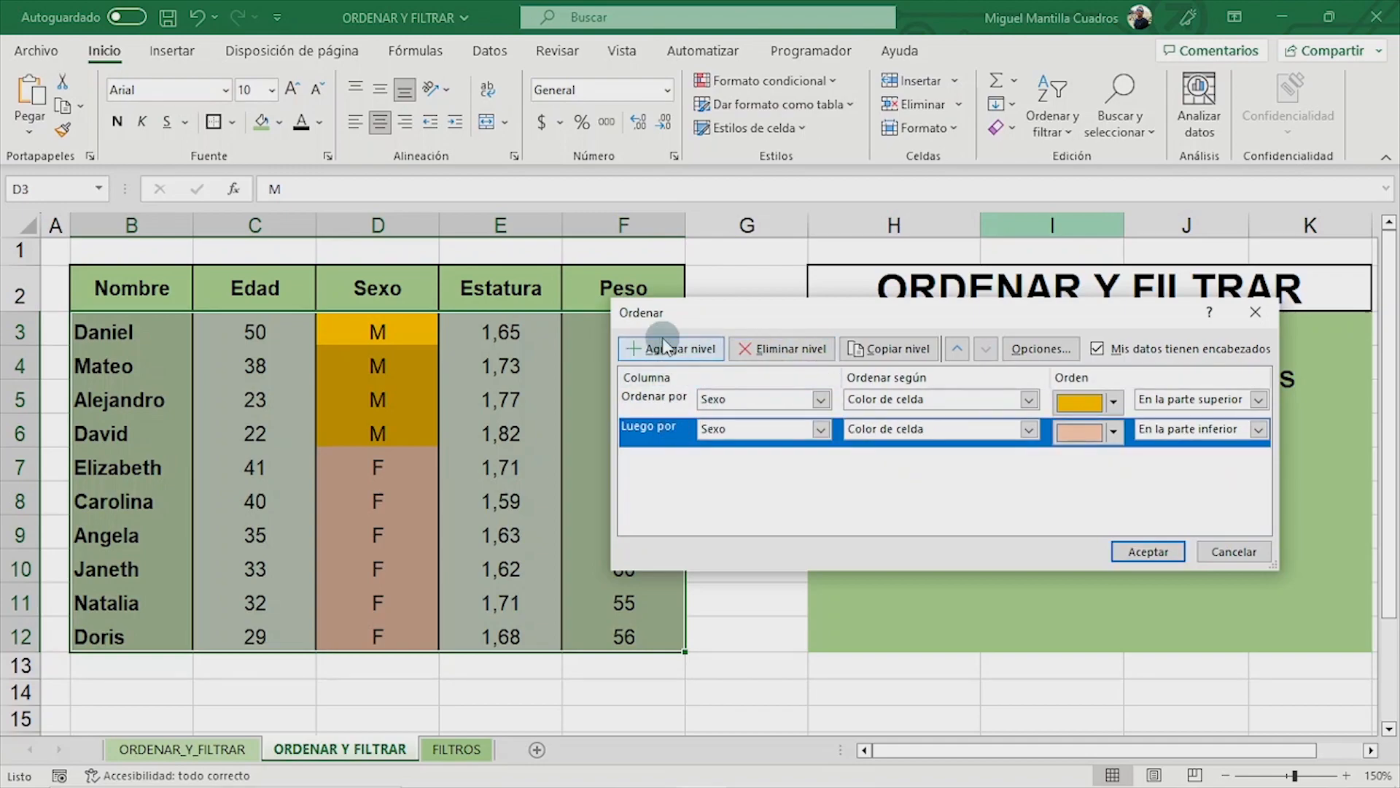
click(664, 343)
click(649, 460)
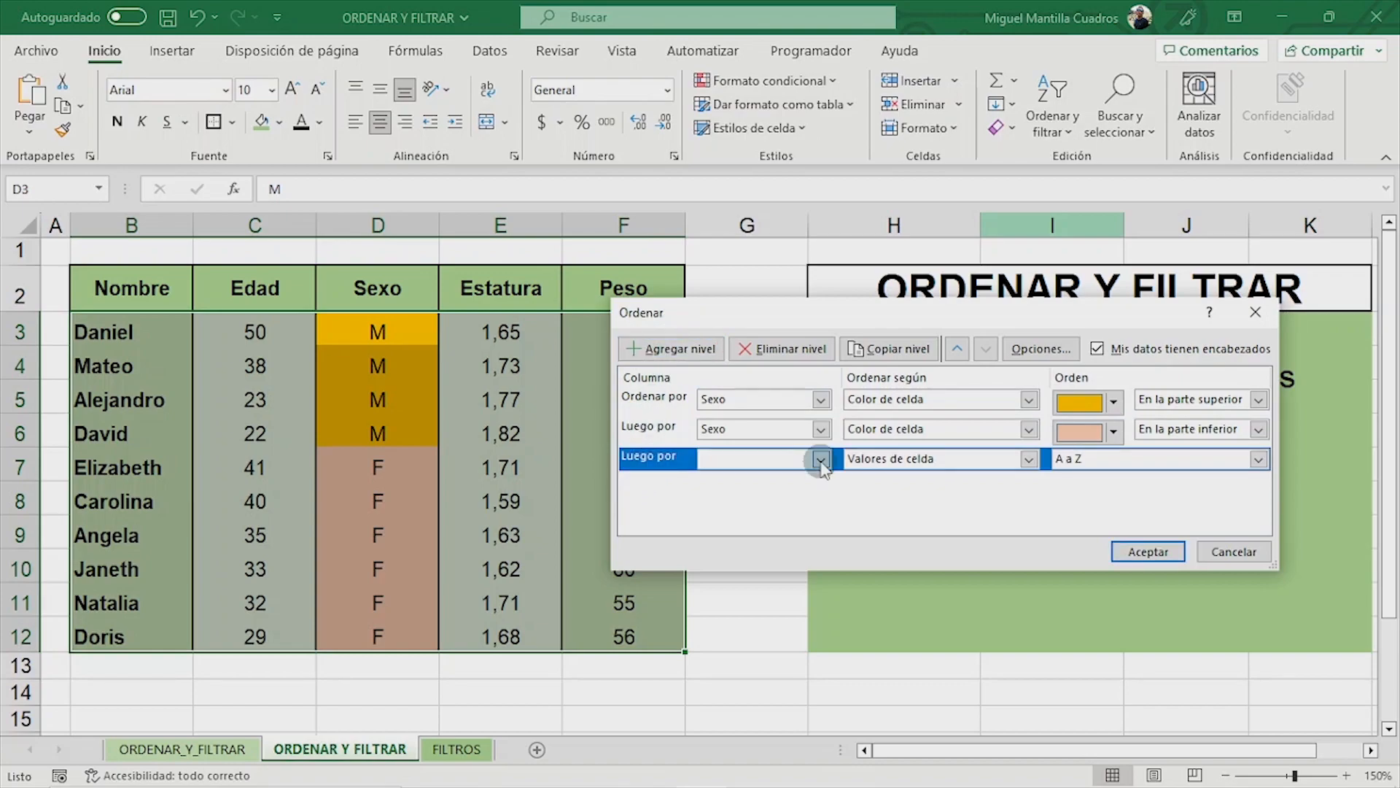
- Set the third sort level to Nombre by Valores de celda, A a Z, apply it and check the names within each color group
click(820, 460)
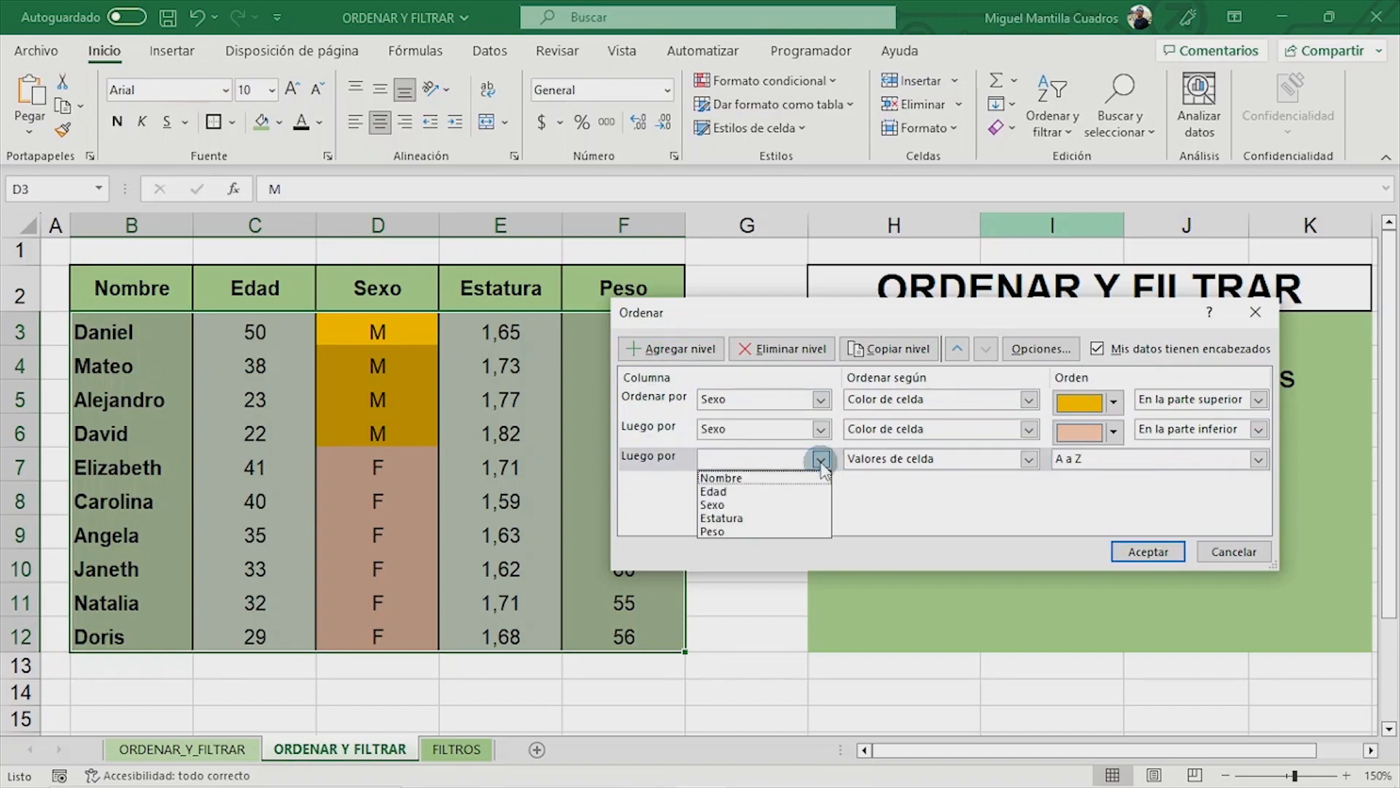
click(780, 478)
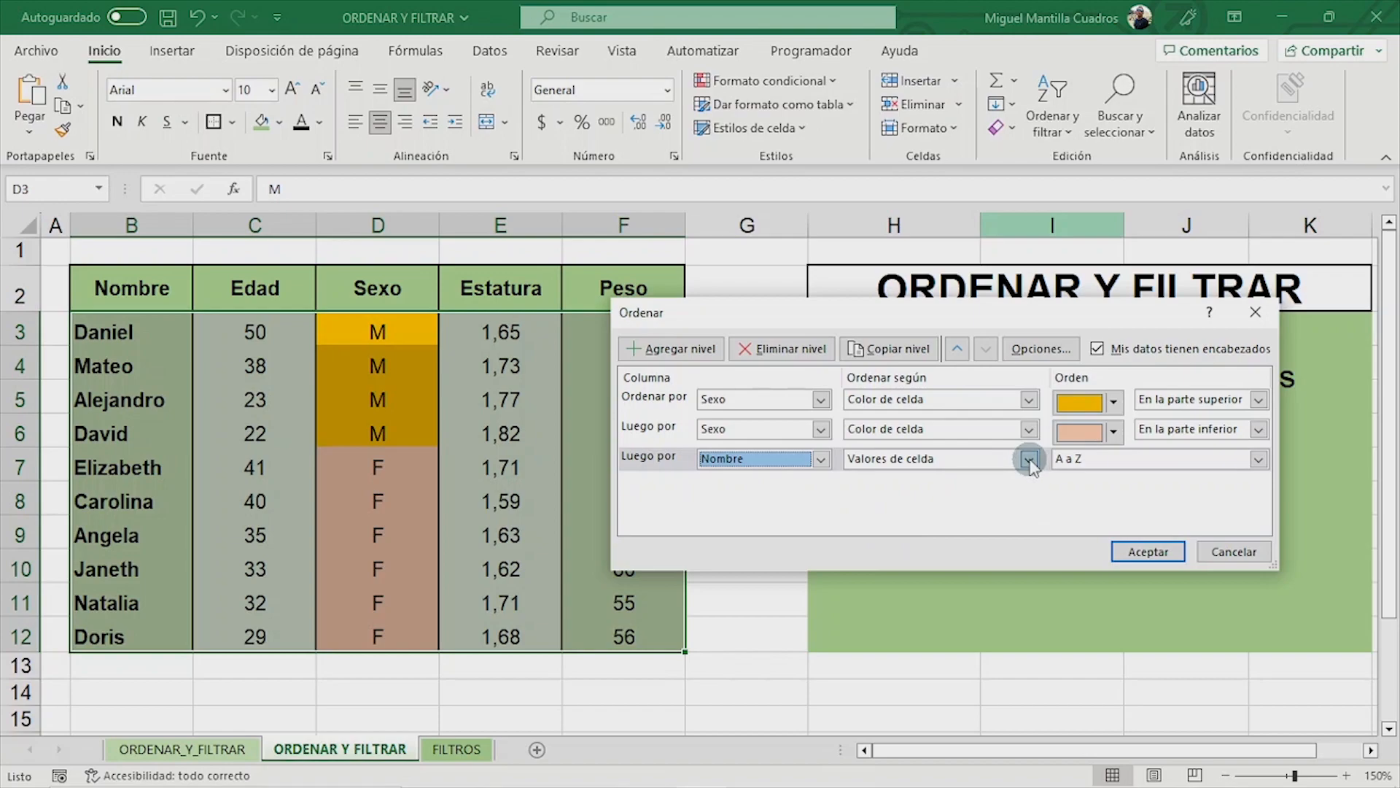
click(1030, 459)
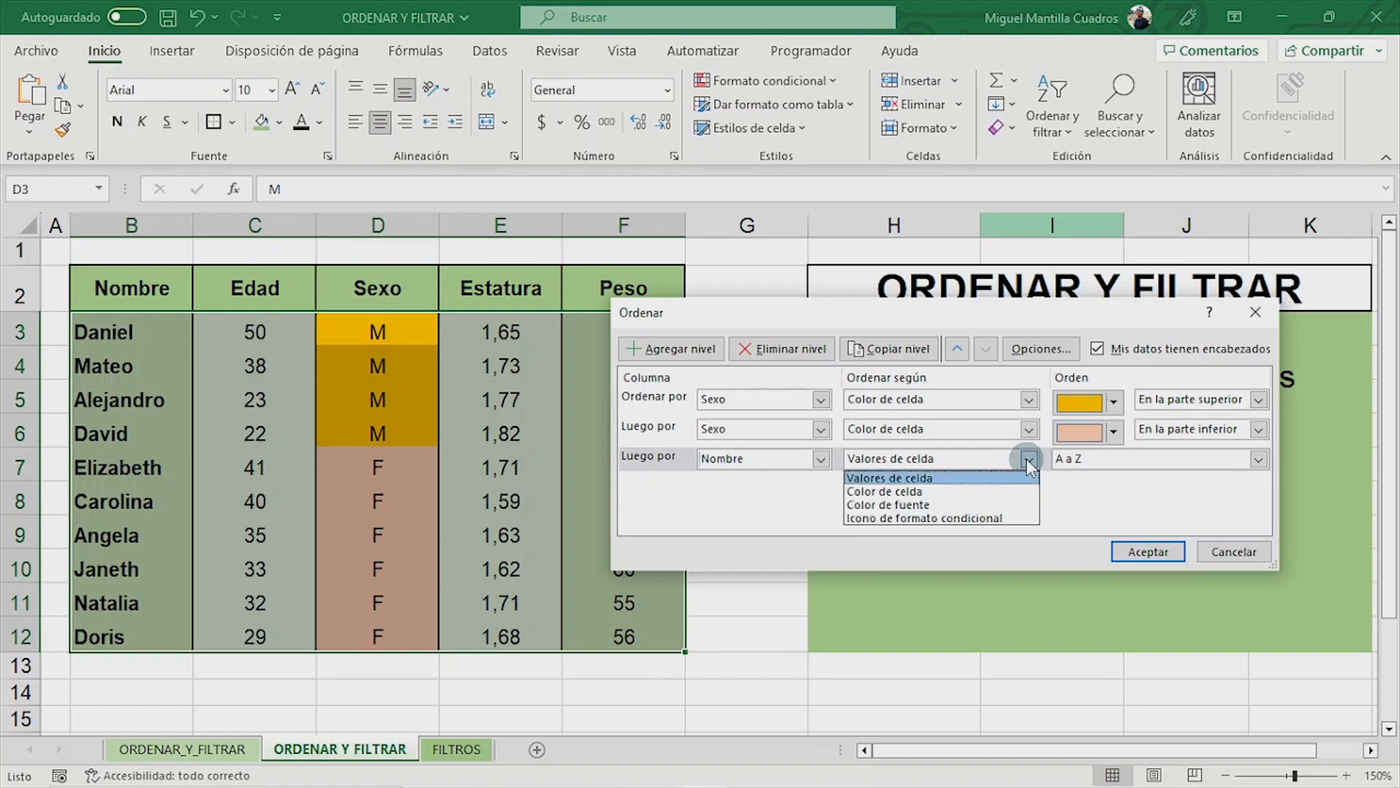
click(1029, 459)
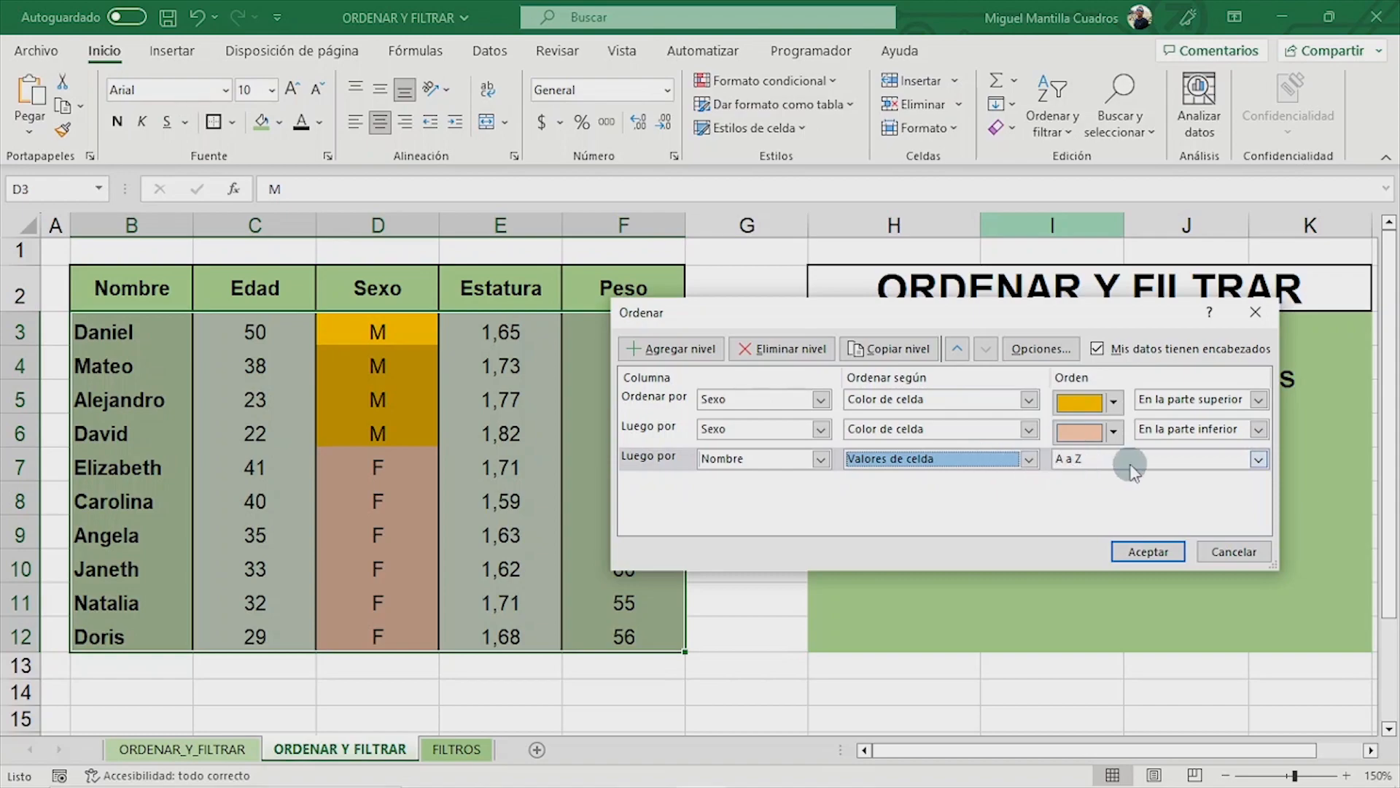
click(1136, 551)
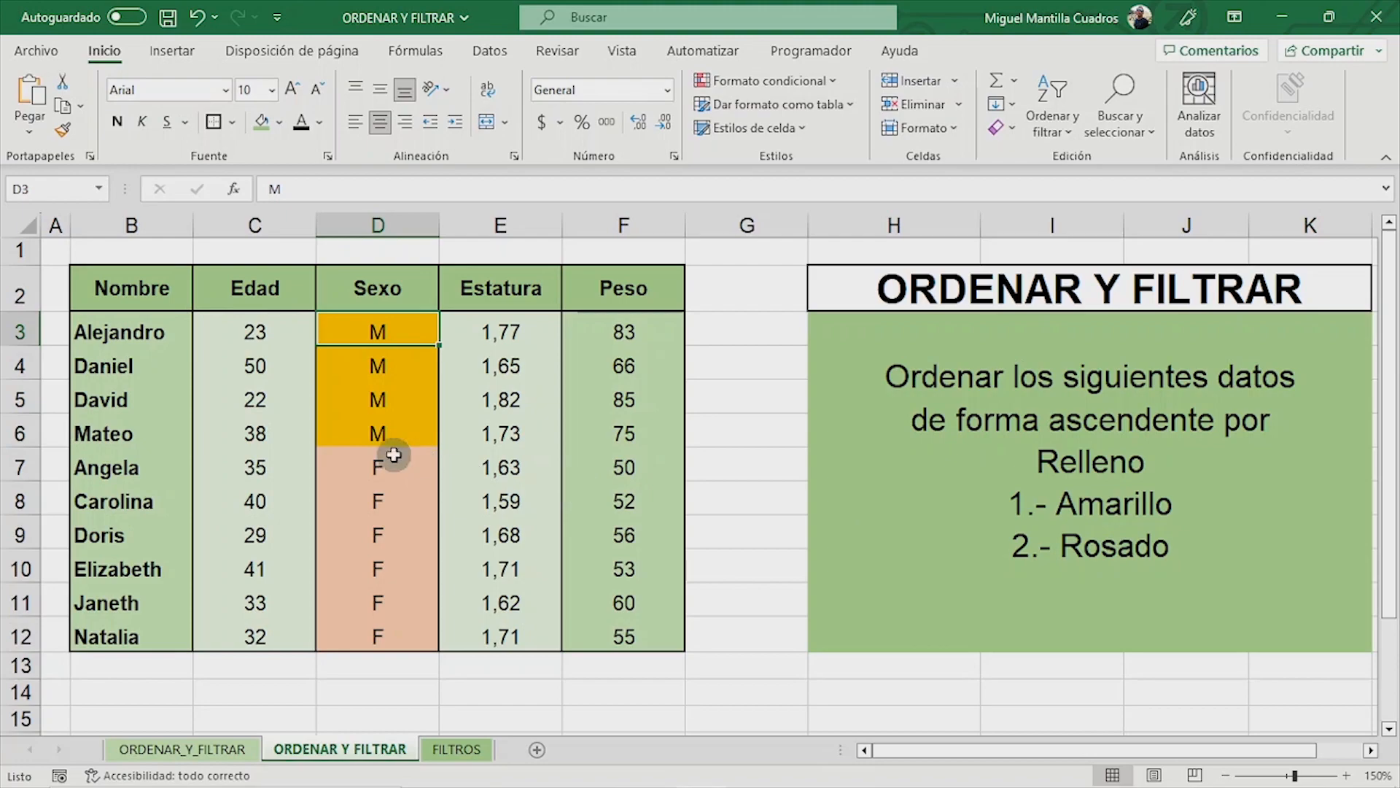
drag(111, 330, 93, 625)
click(119, 465)
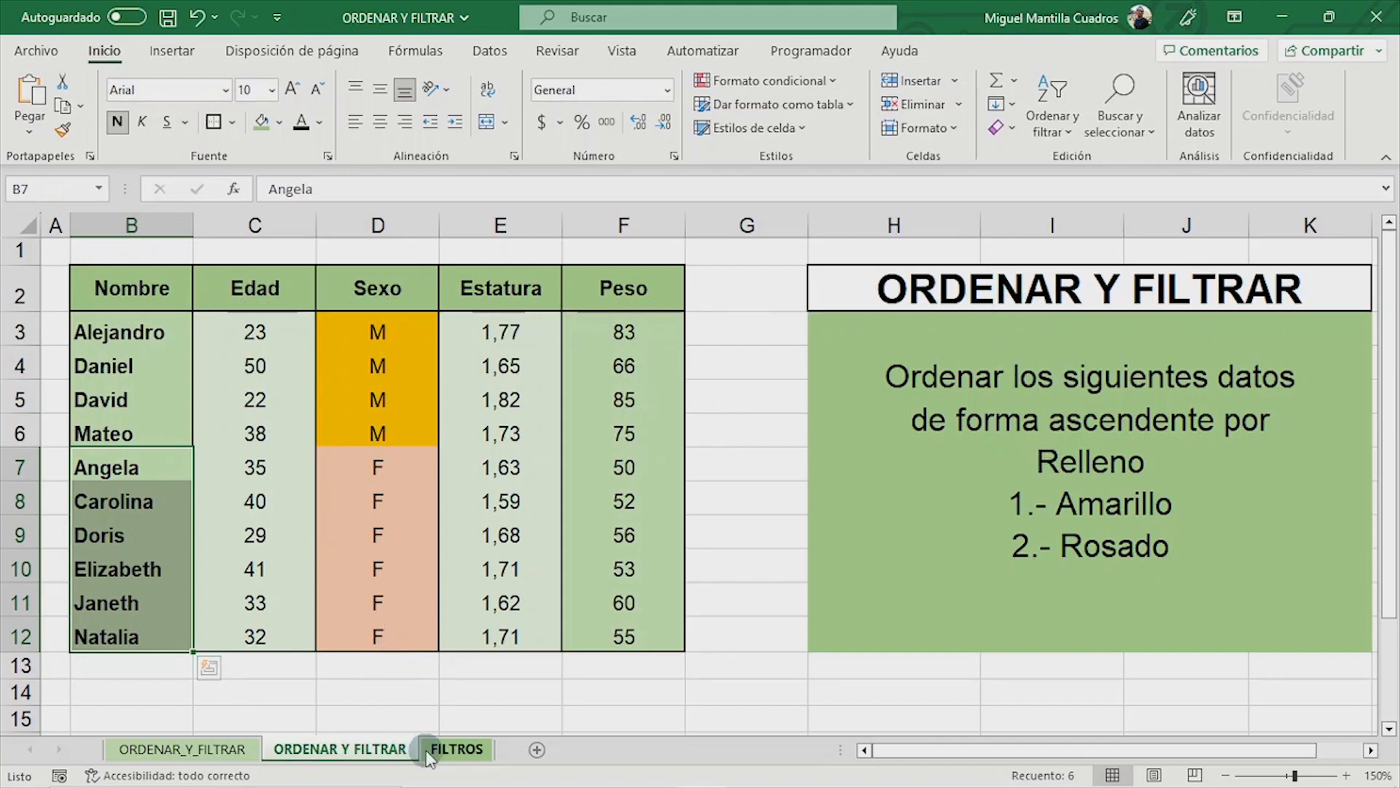
- Switch to the FILTROS sheet and turn on filtering for the table with headers in row 8
click(457, 750)
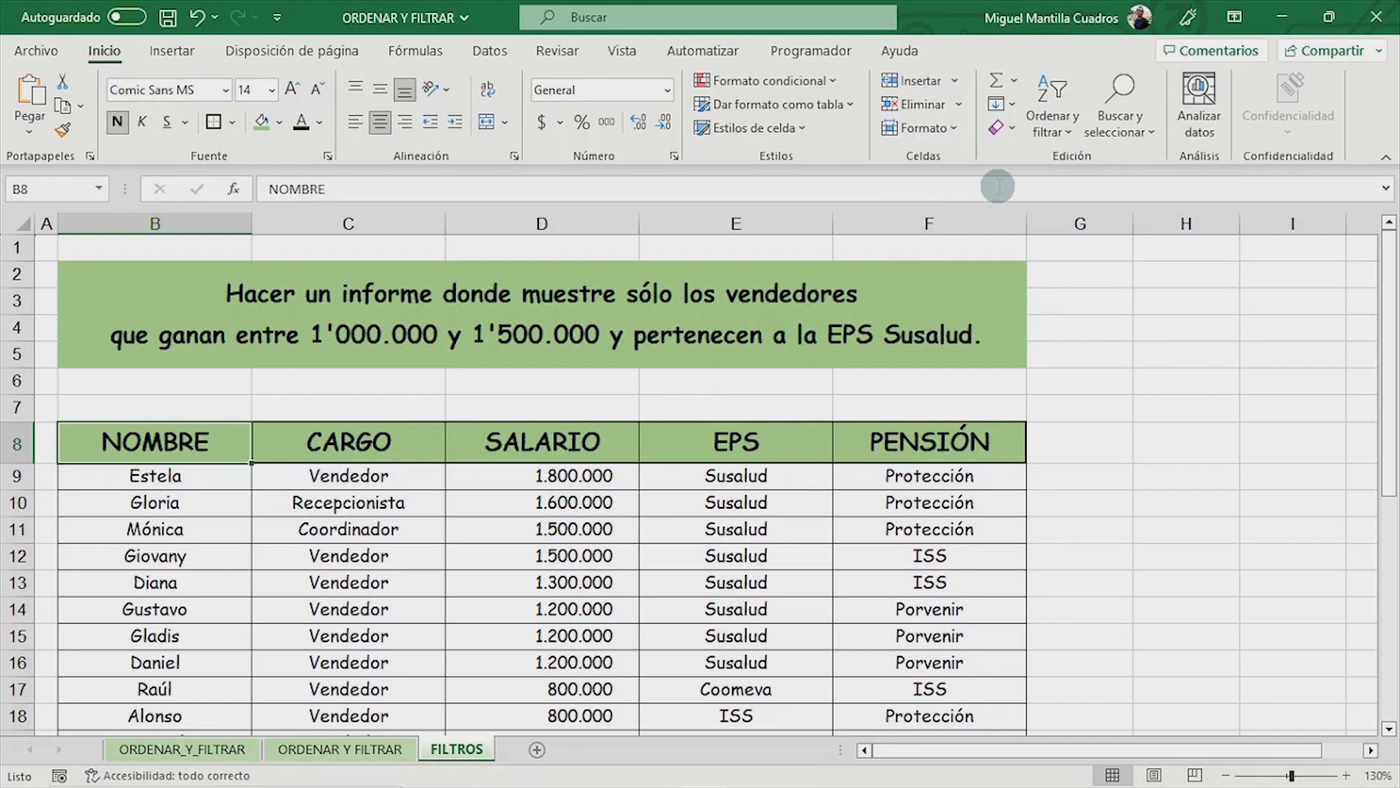
click(1061, 128)
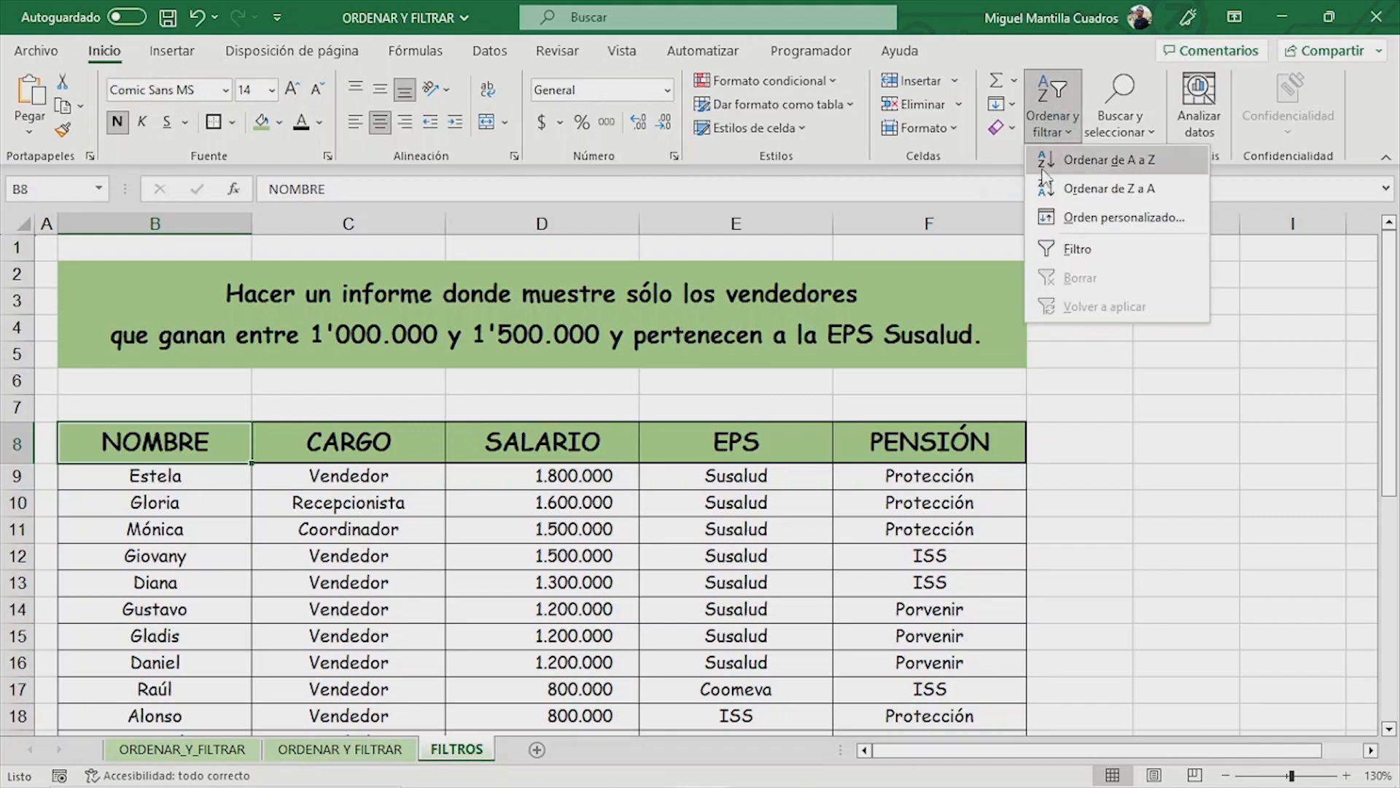
click(1050, 255)
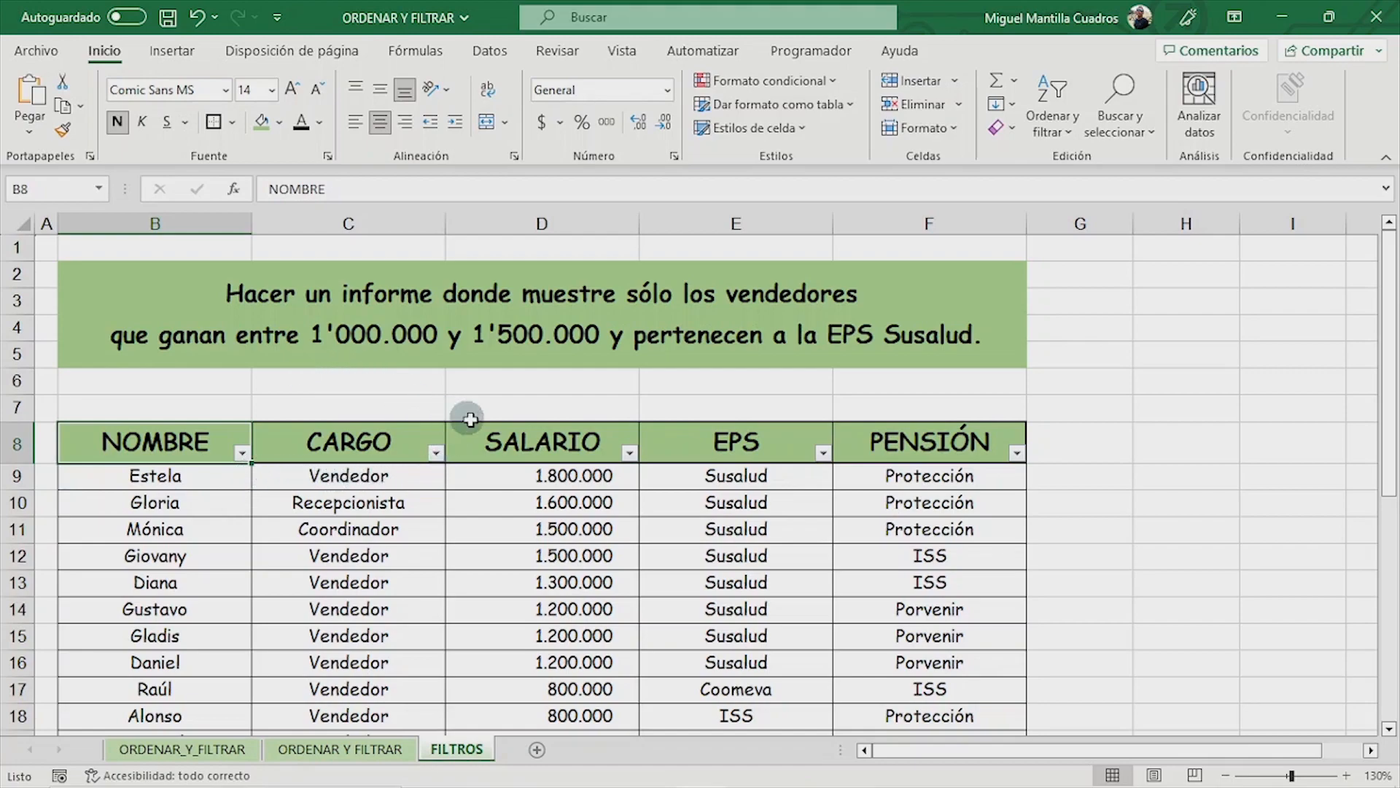
- Filter SALARIO to show only the values 1.200.000, 1.300.000 and 1.500.000
click(630, 454)
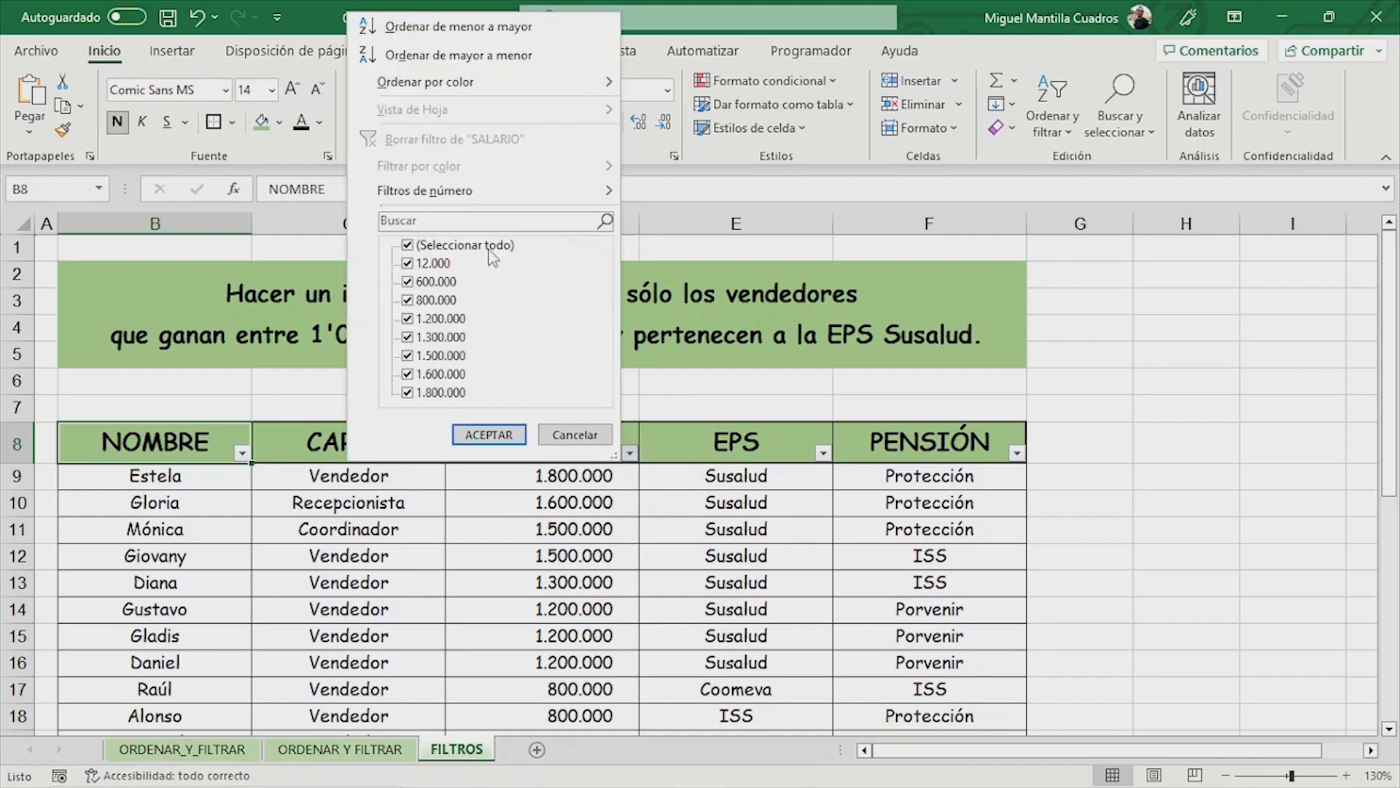
click(409, 246)
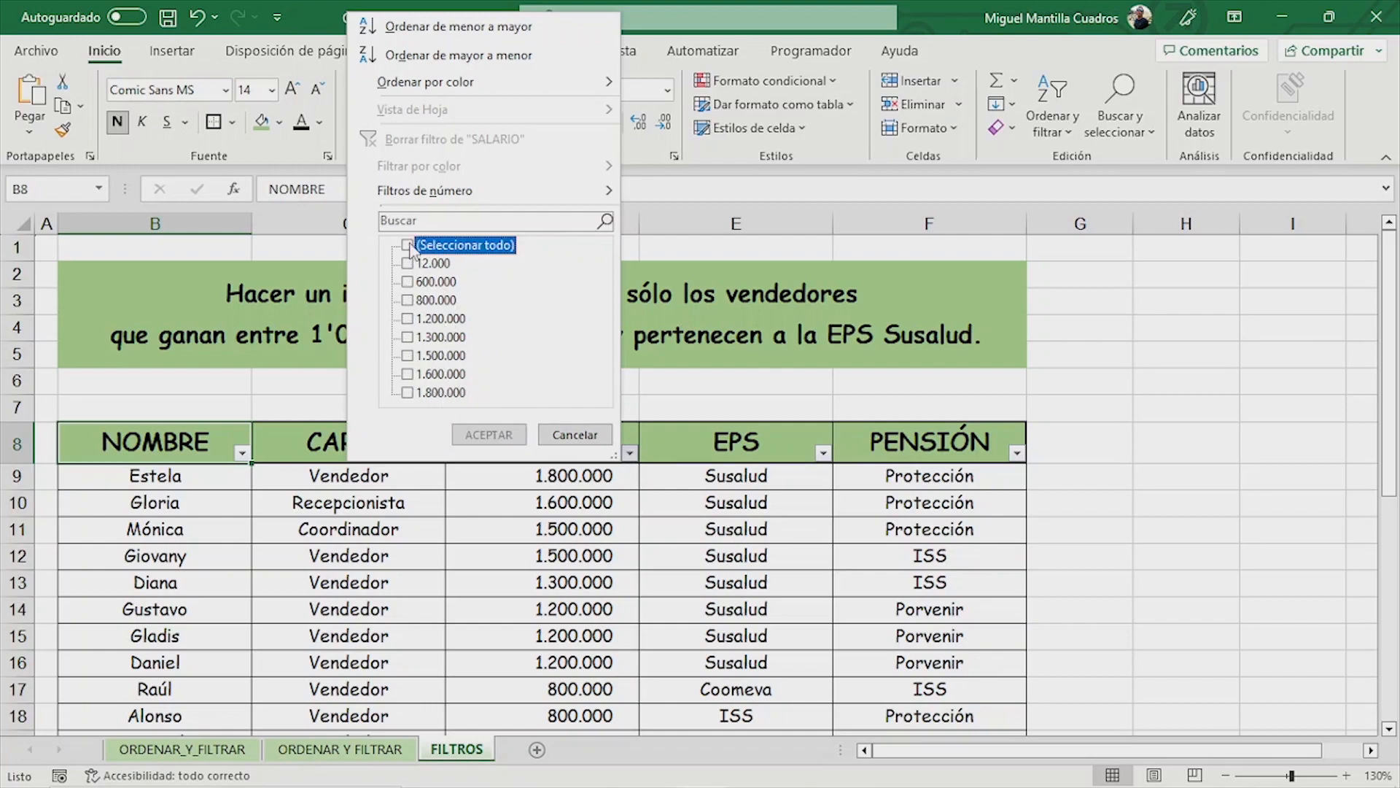
click(407, 319)
click(407, 337)
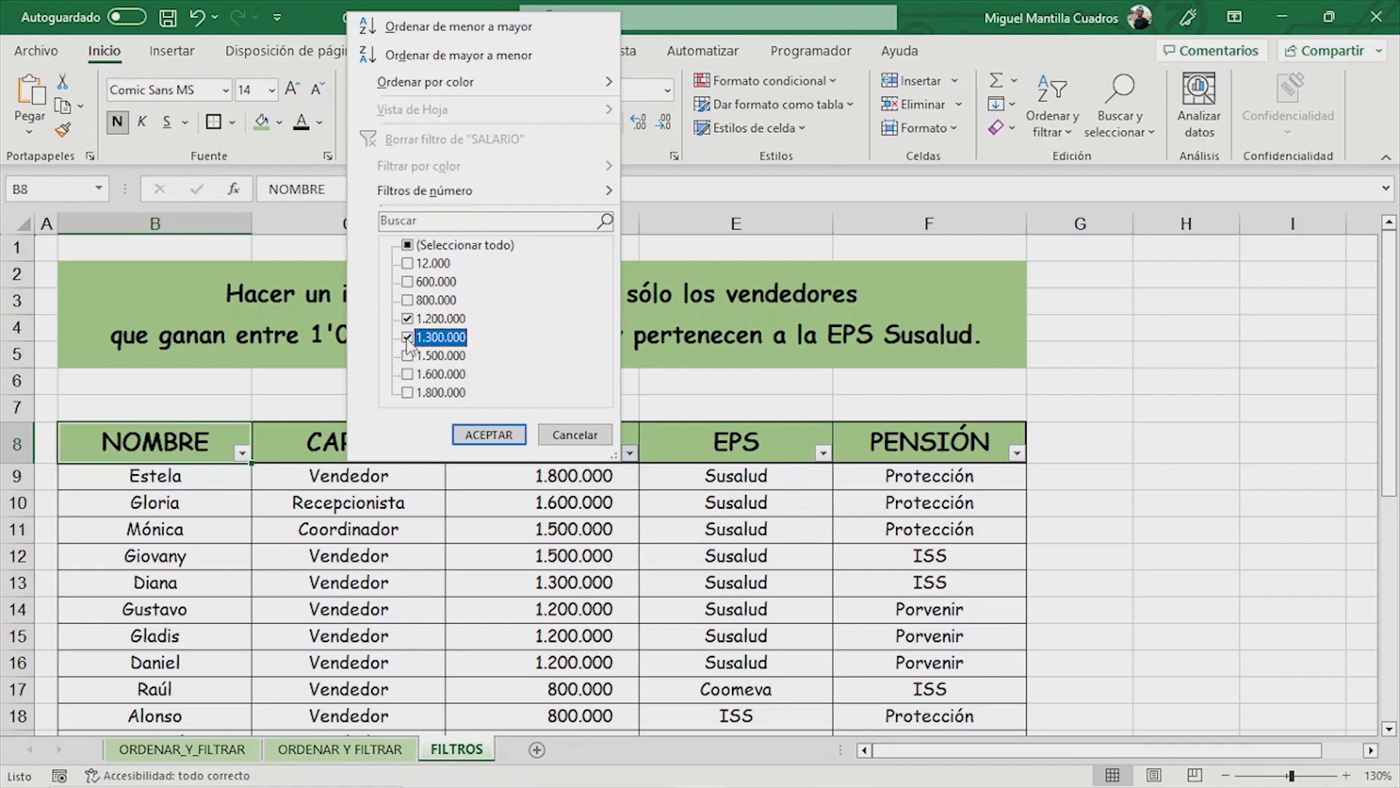
click(407, 355)
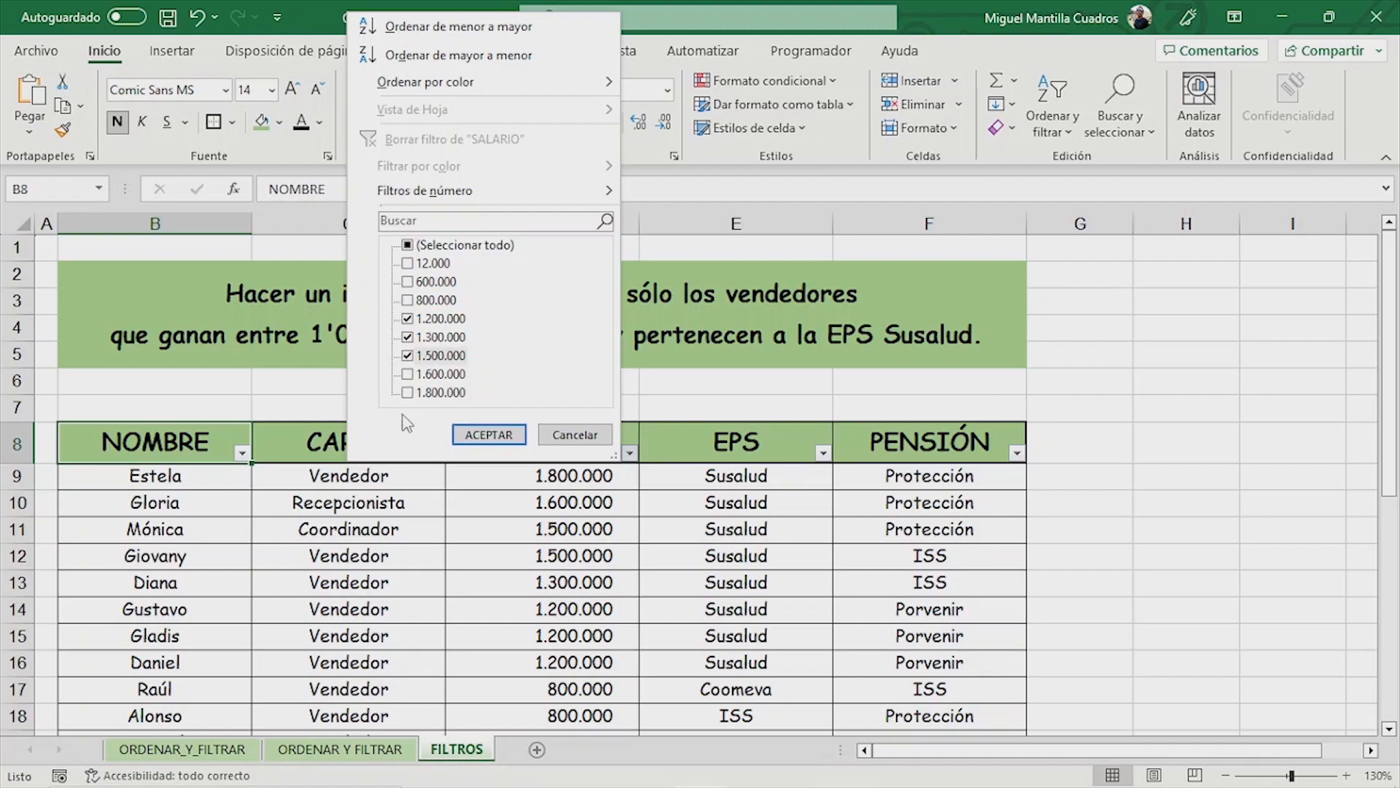
click(473, 436)
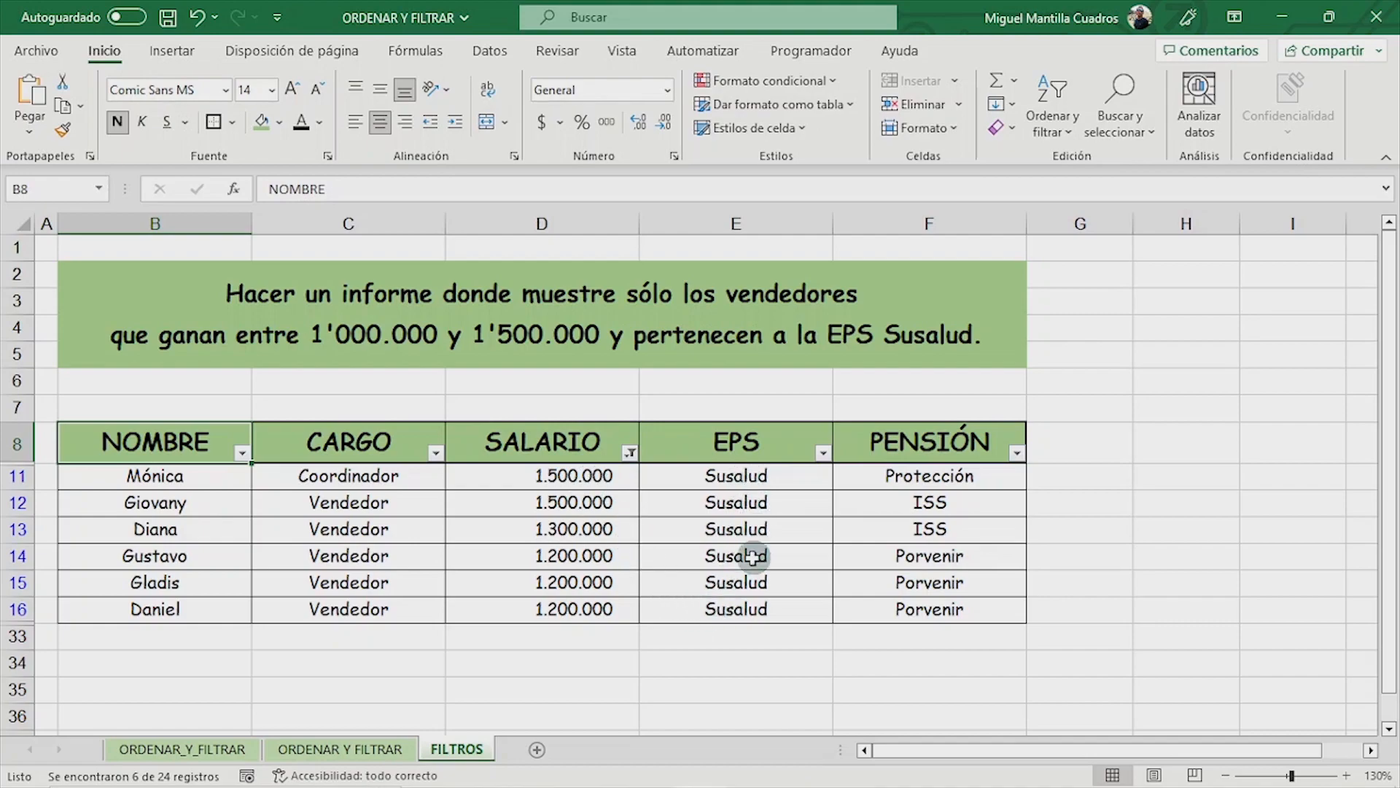
- Remove the SALARIO value filter by selecting all salary values again
click(630, 453)
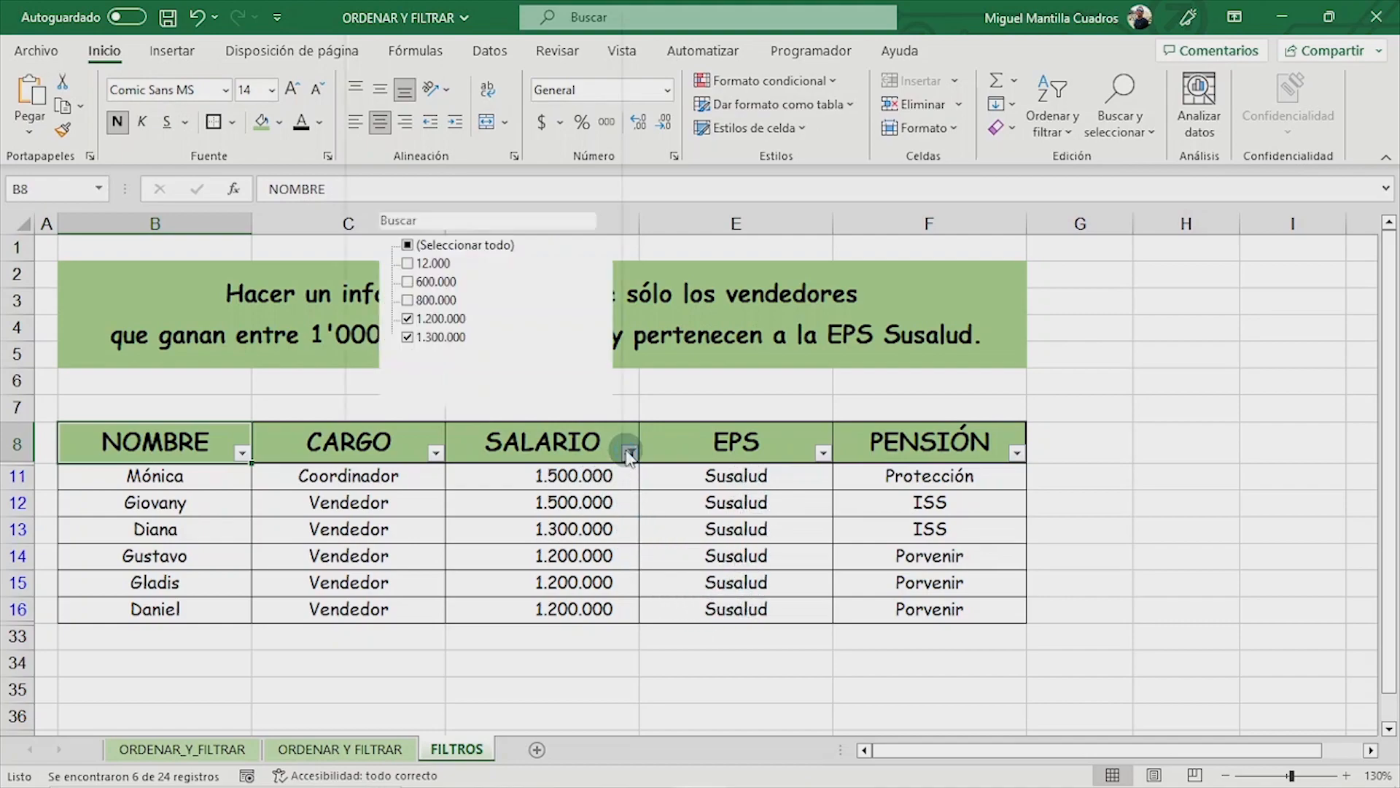
click(408, 246)
click(489, 435)
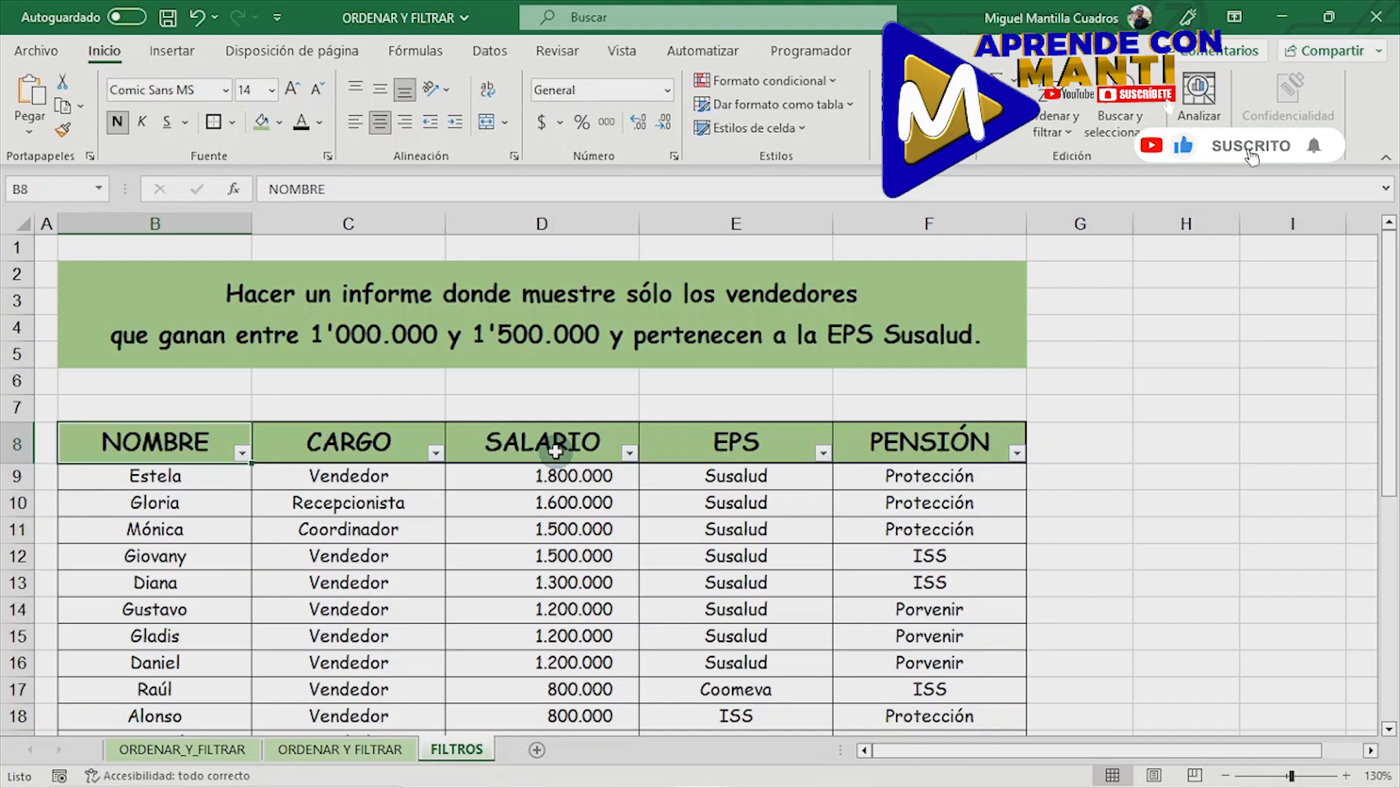
- Start a custom number filter on SALARIO with the first condition es mayor o igual a 1000000
click(629, 453)
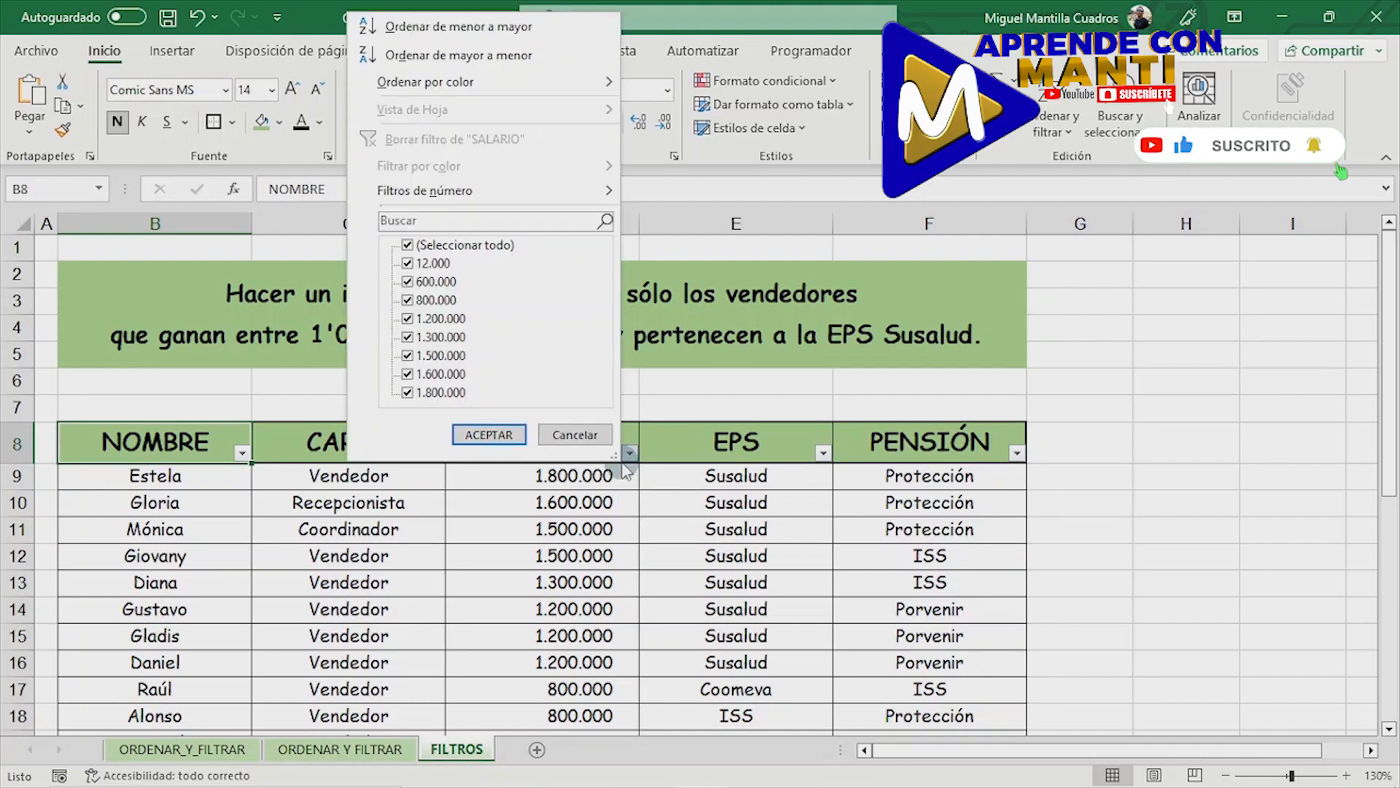
mouse_move(483, 198)
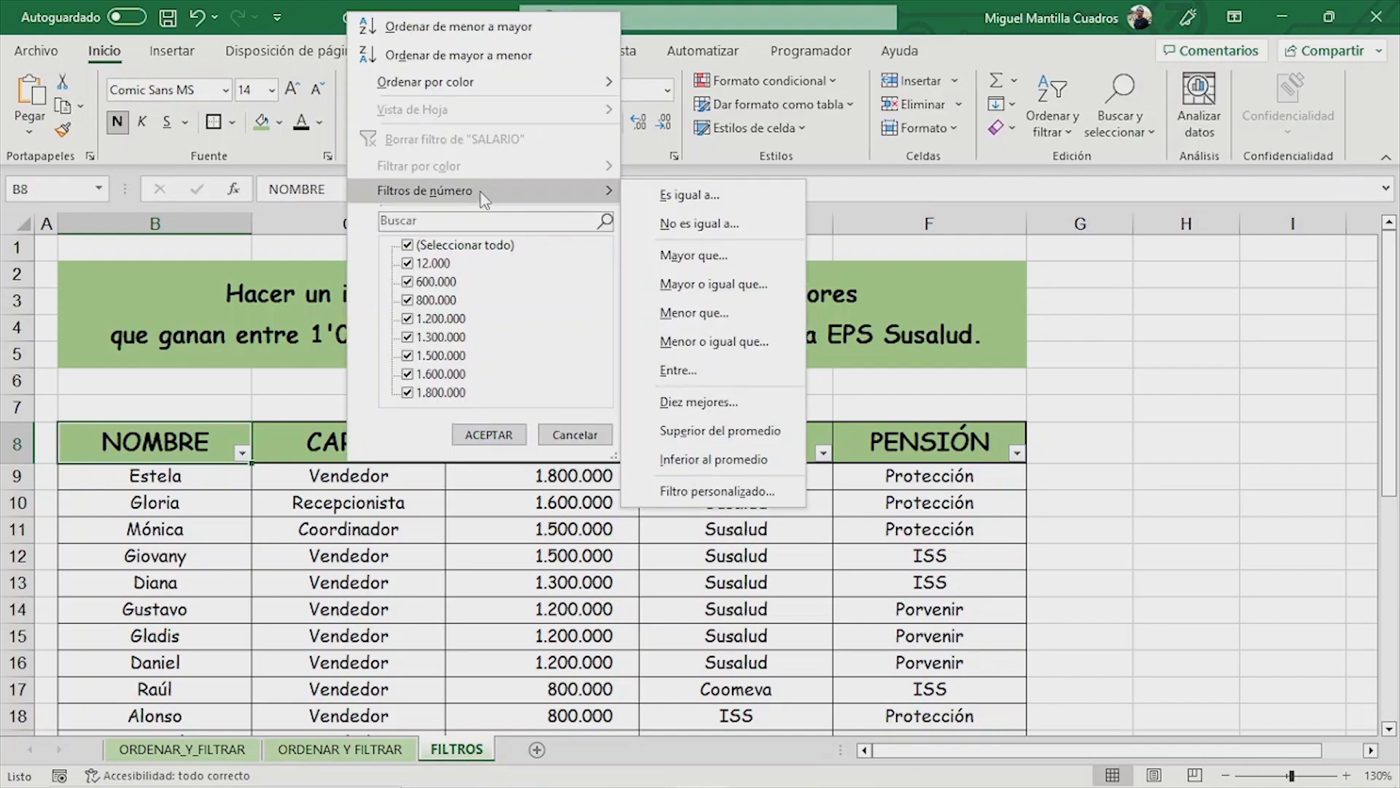
click(718, 487)
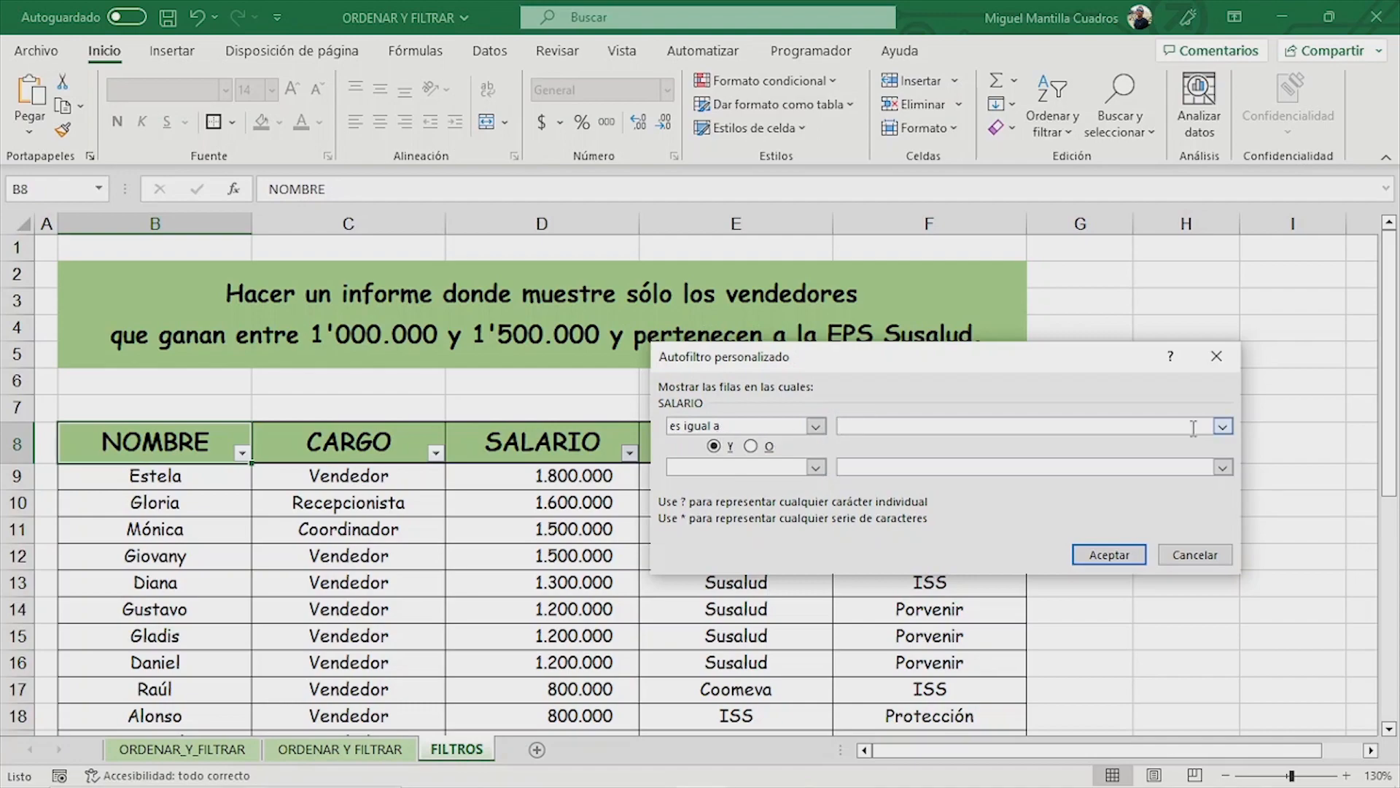
text(1000000)
click(817, 426)
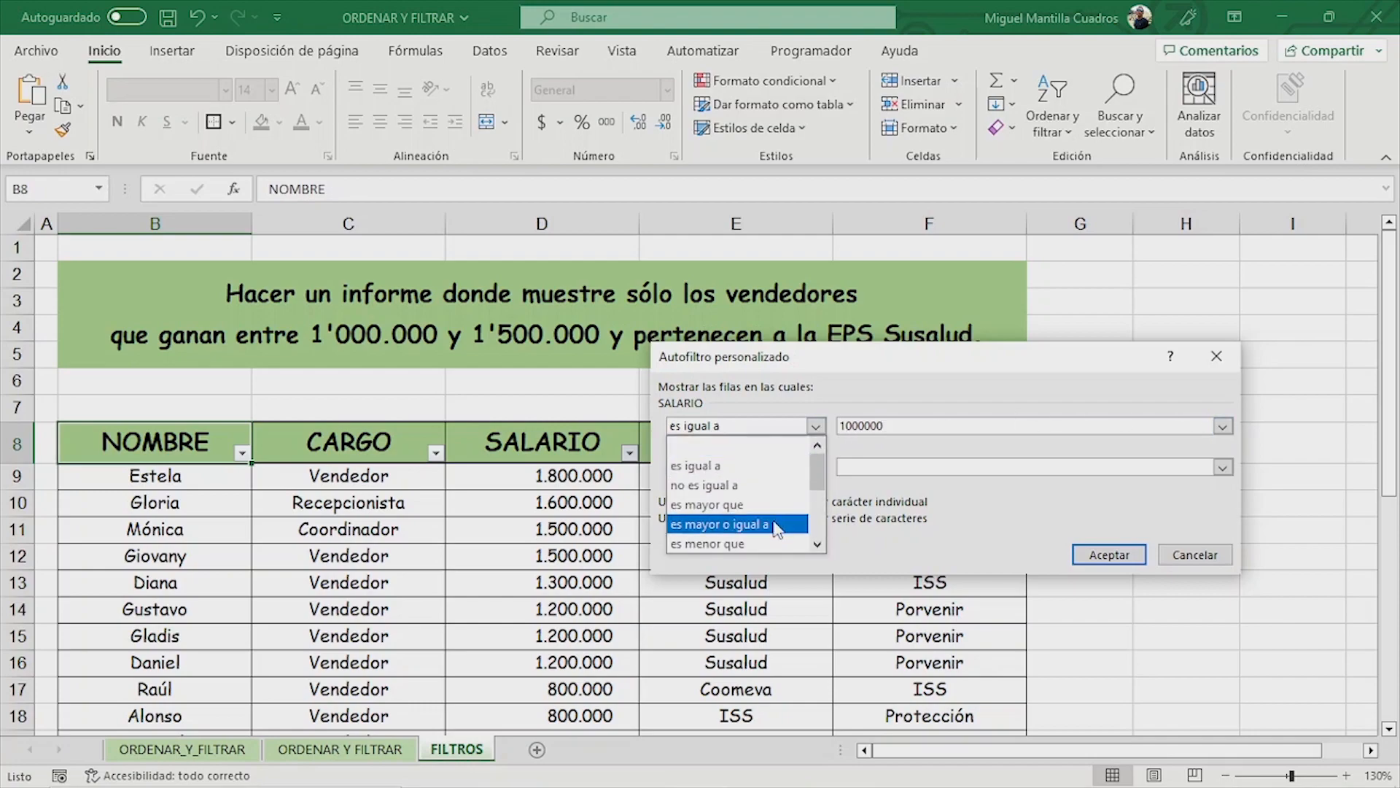
click(777, 524)
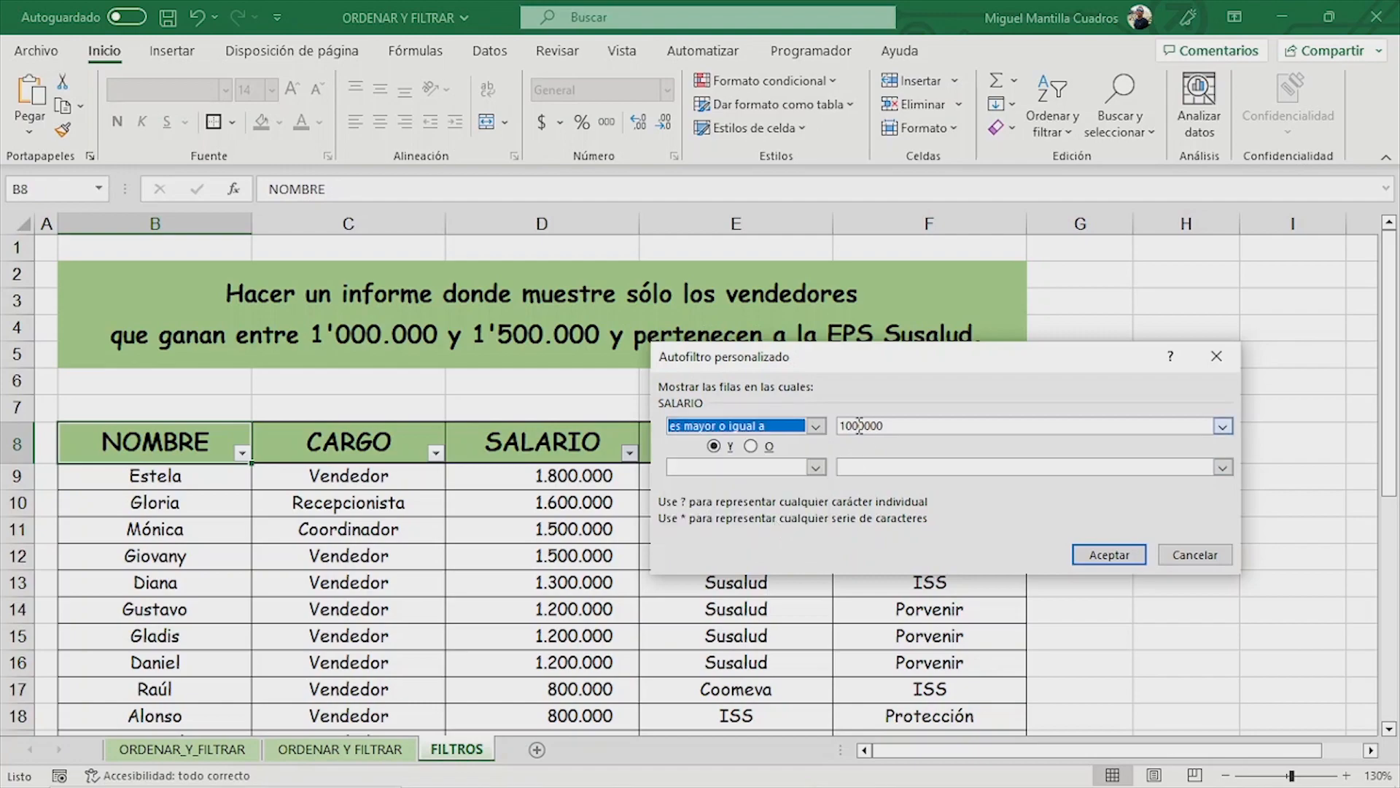
- Add the second SALARIO condition es menor o igual a 1500000, joined with Y, and apply the filter
click(816, 468)
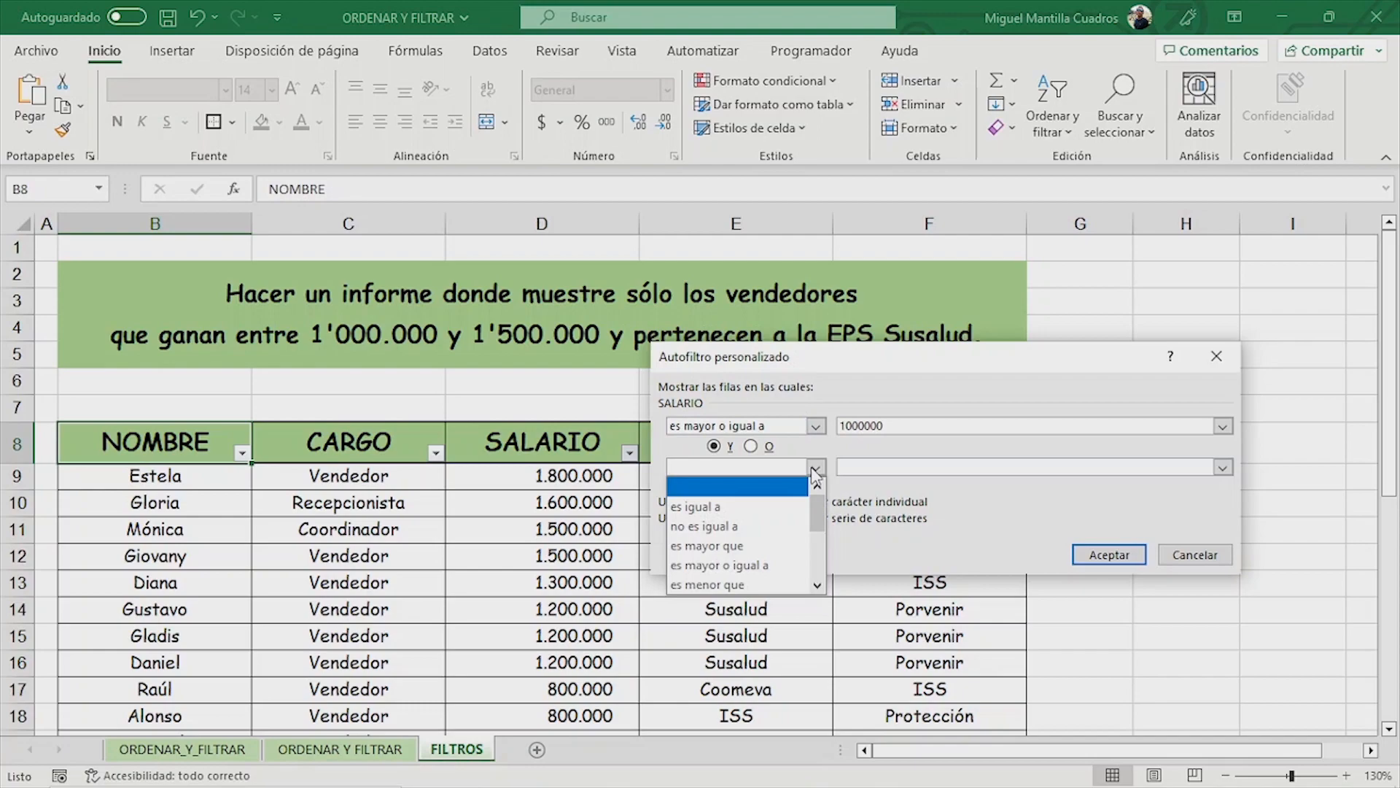
click(818, 583)
click(784, 547)
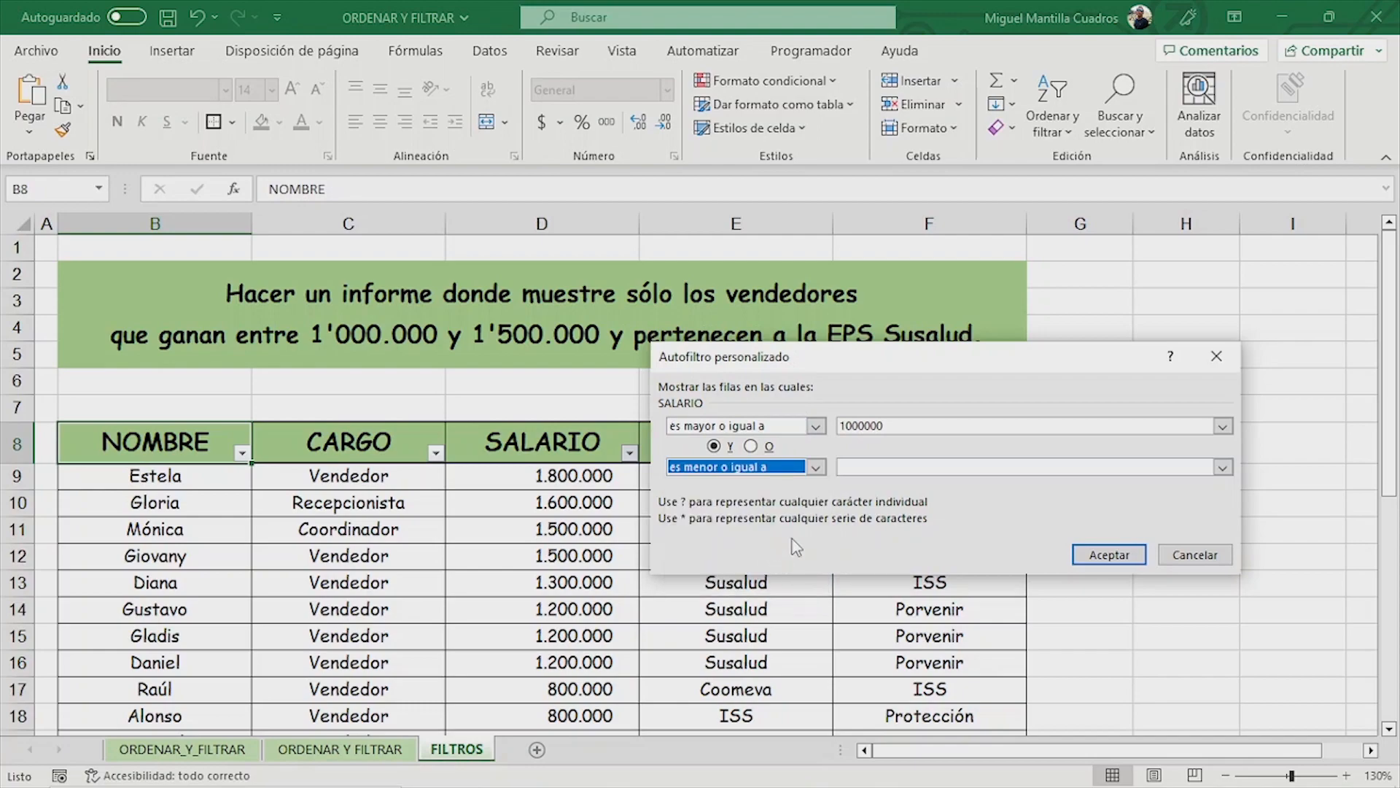
click(943, 467)
text(1500000)
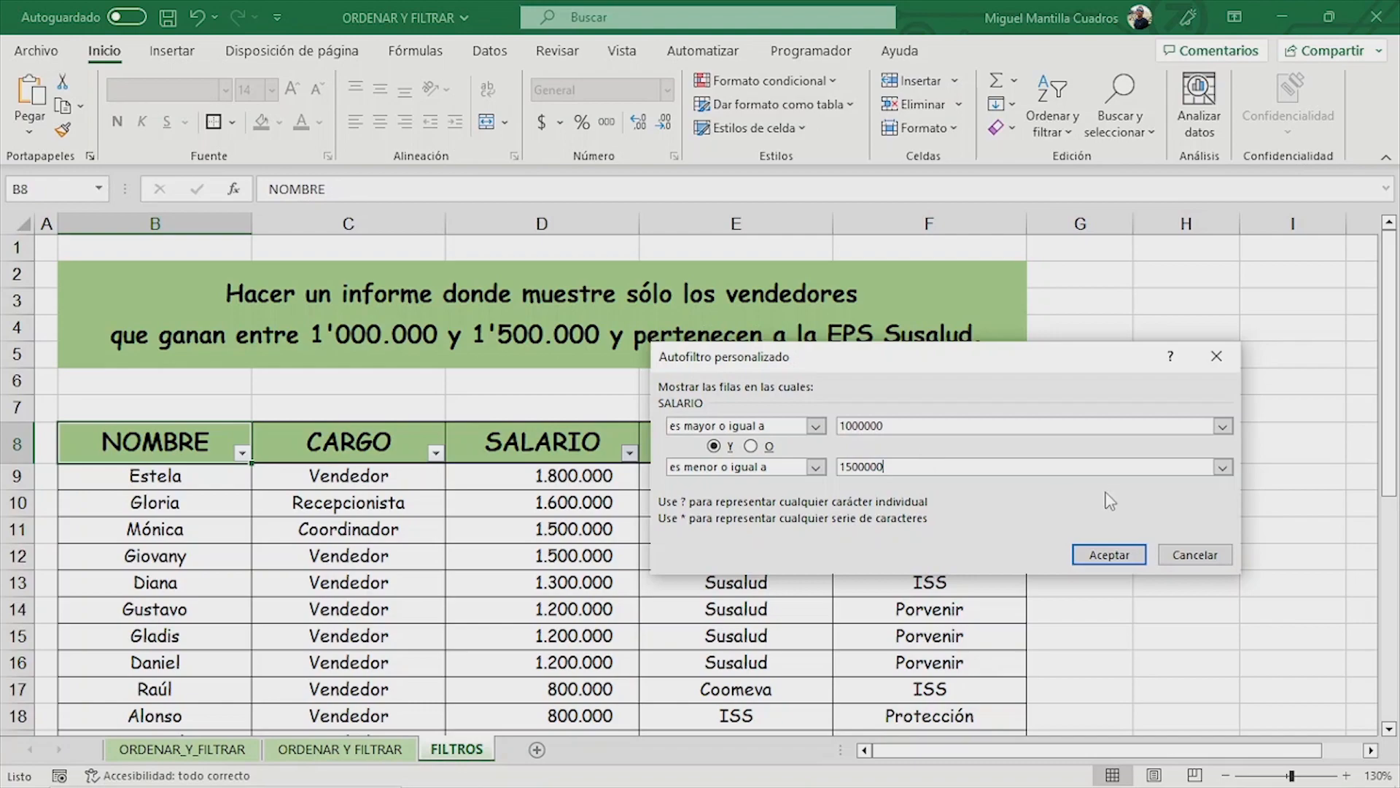
click(1125, 556)
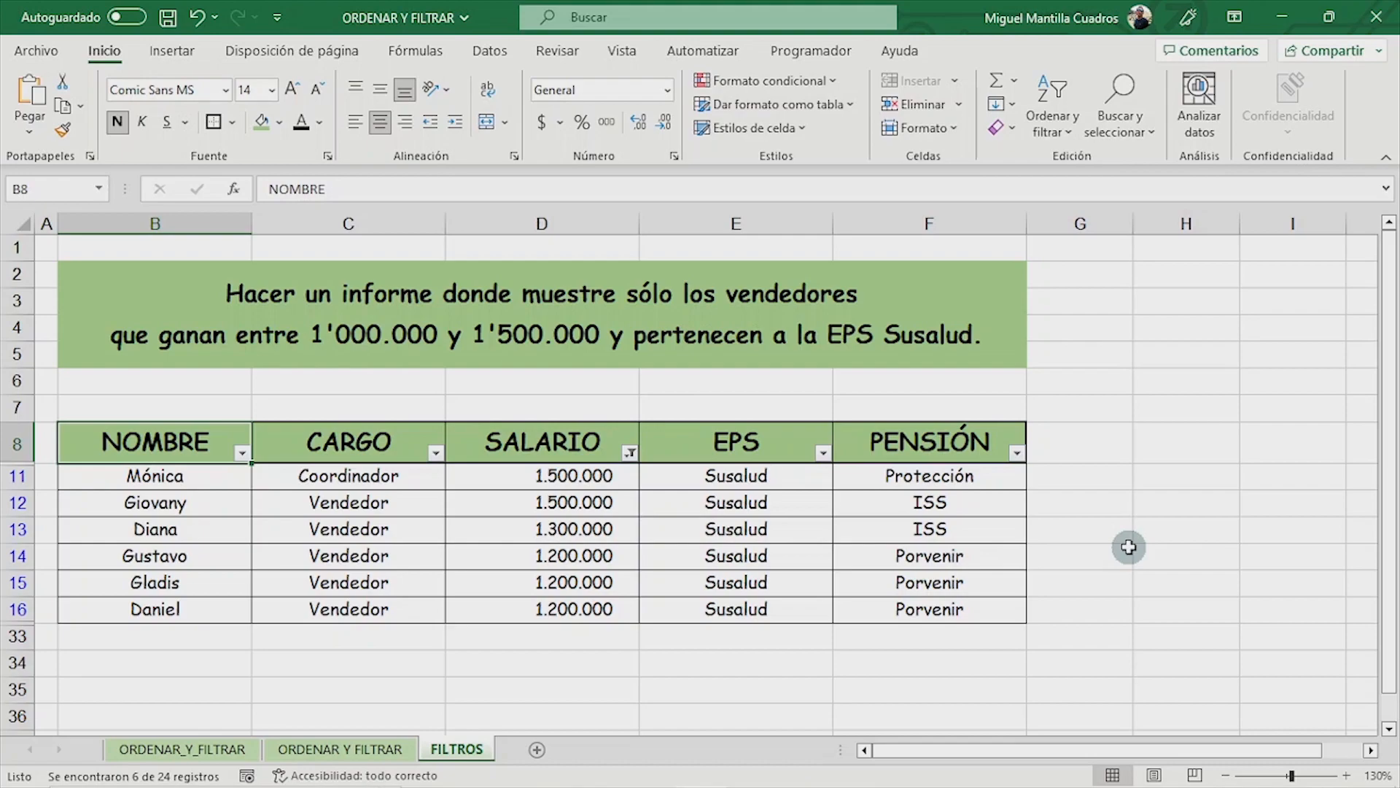
- Sort the filtered table with a custom sort by NOMBRE, Valores de celda, A a Z
click(1057, 130)
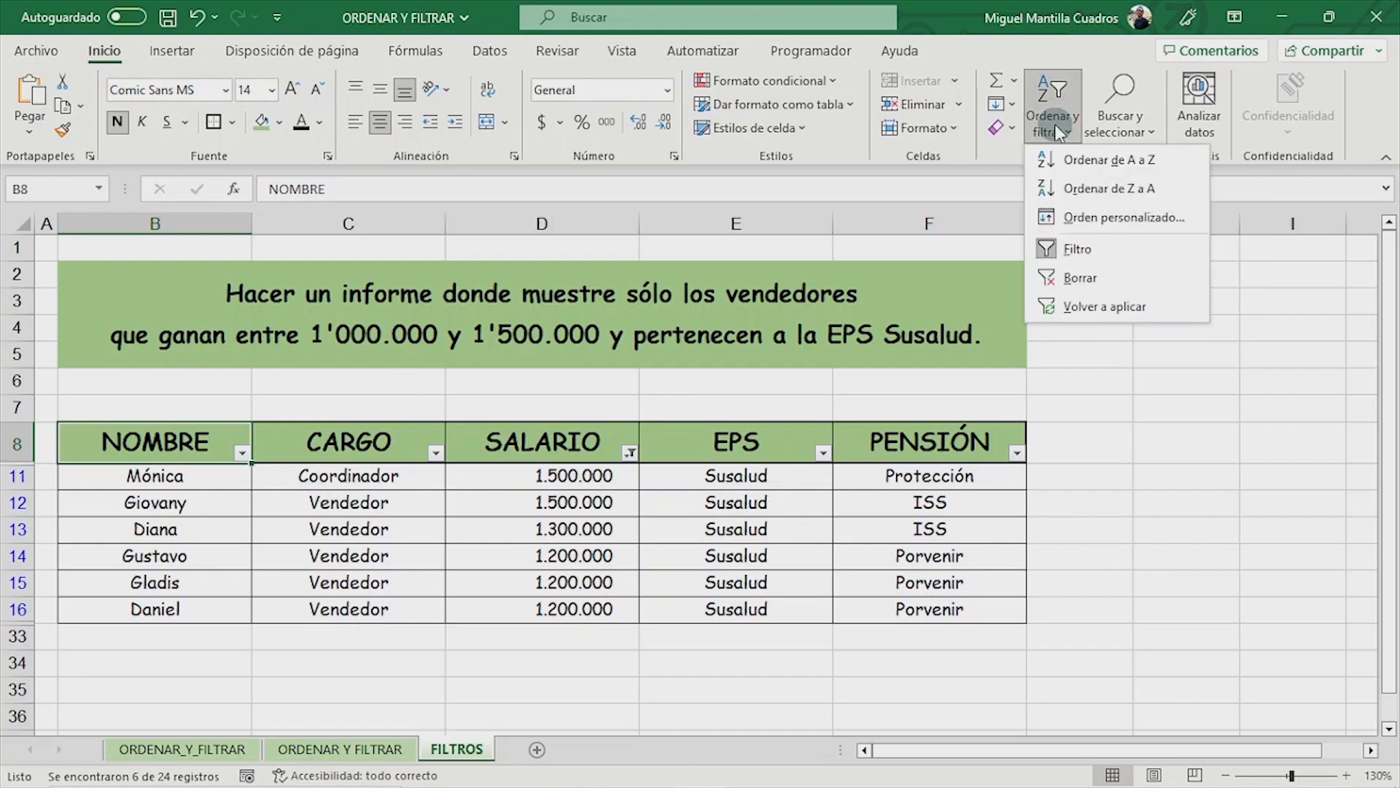
click(1087, 218)
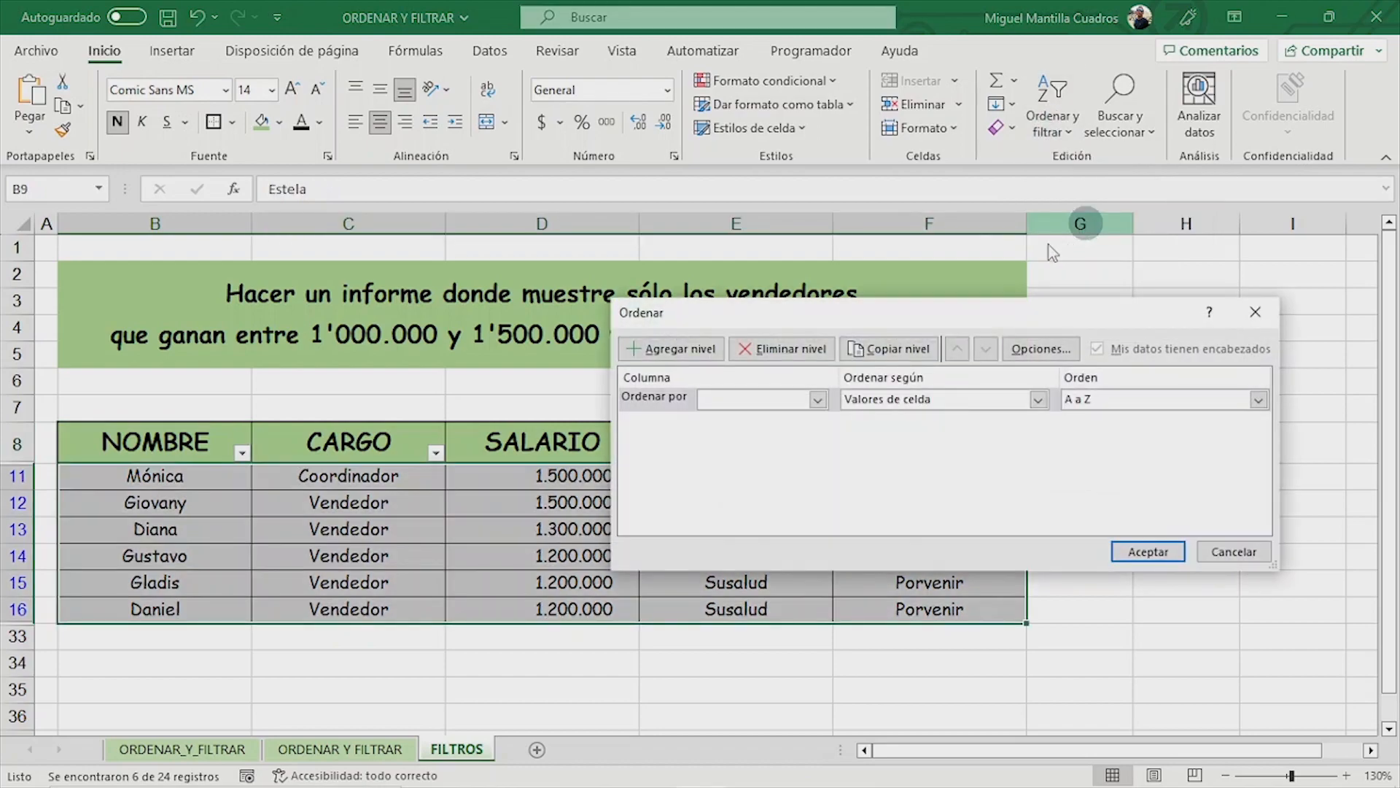
click(817, 399)
click(781, 417)
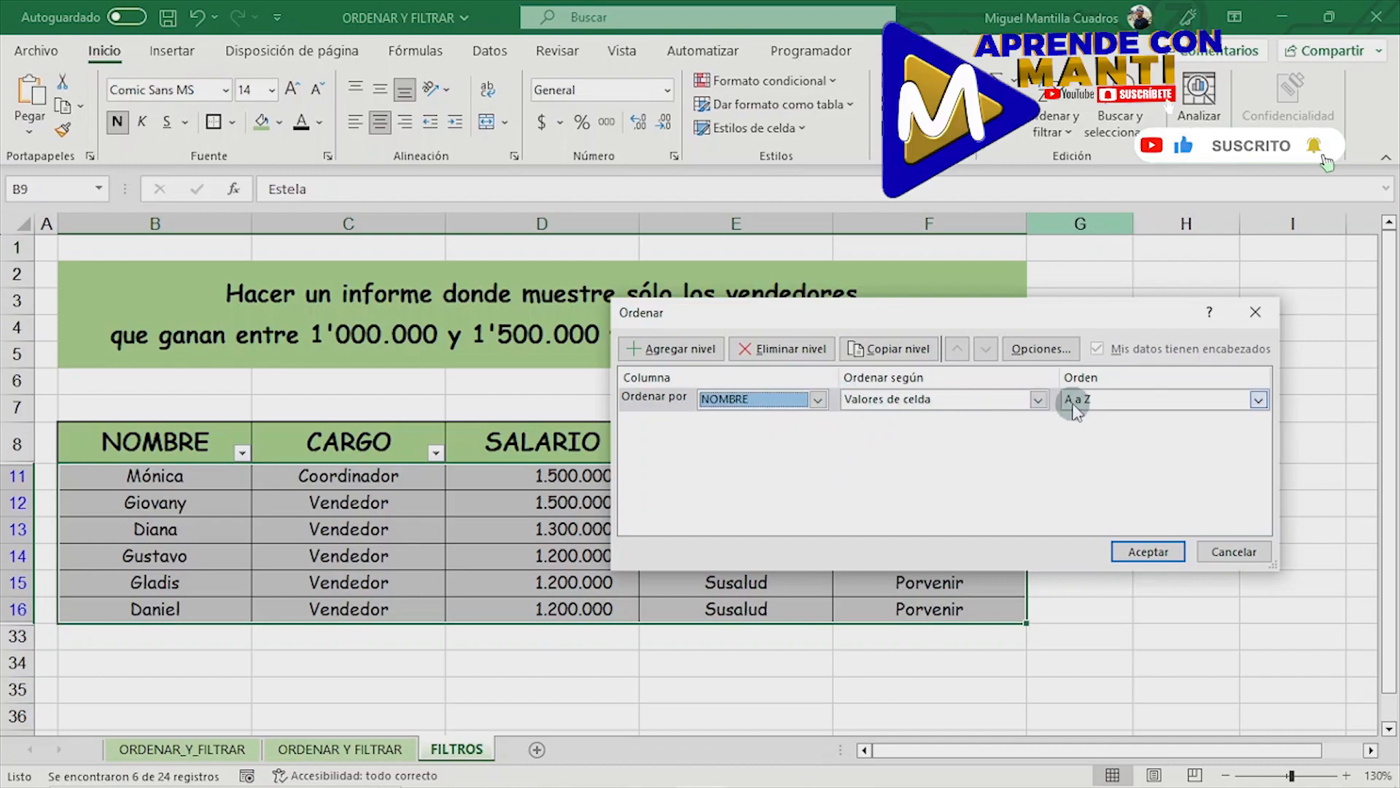
click(1140, 550)
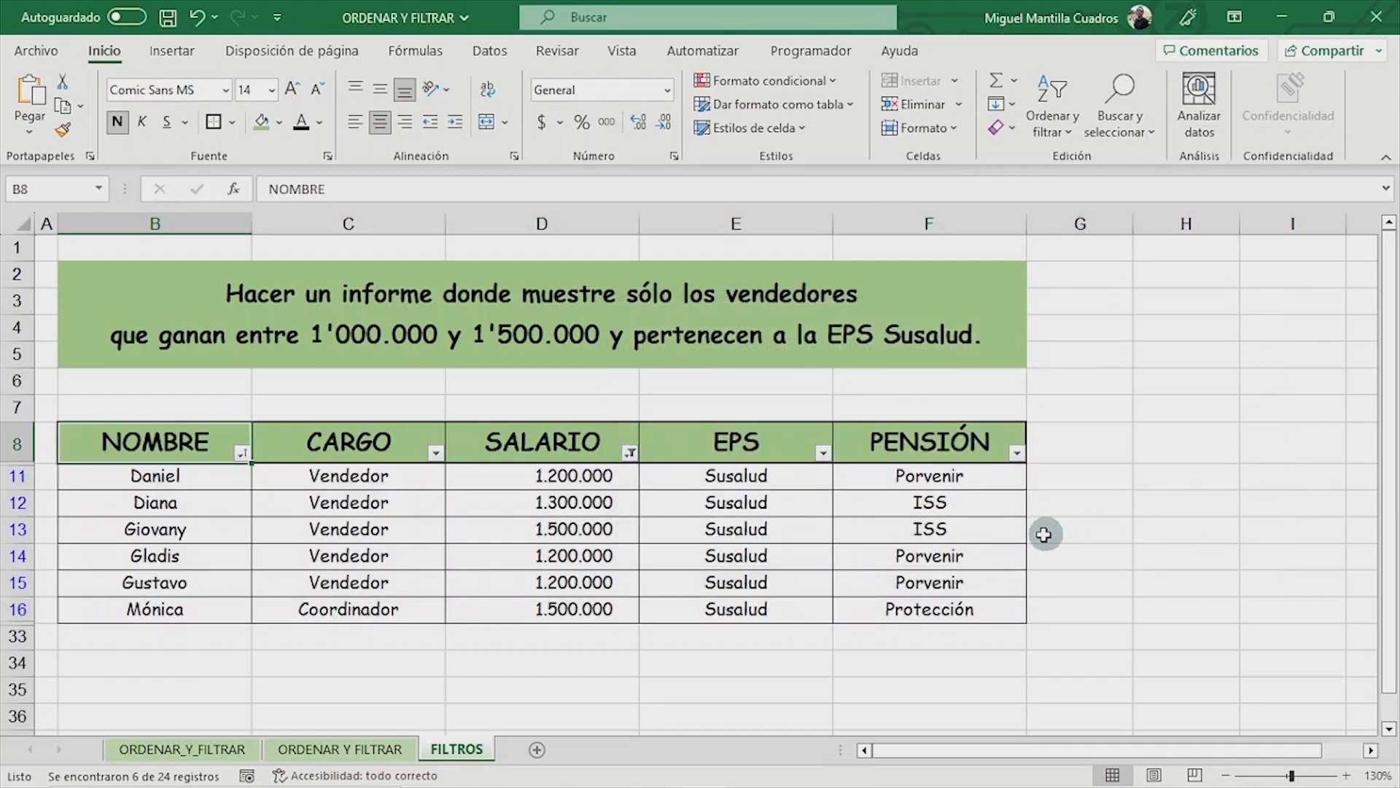